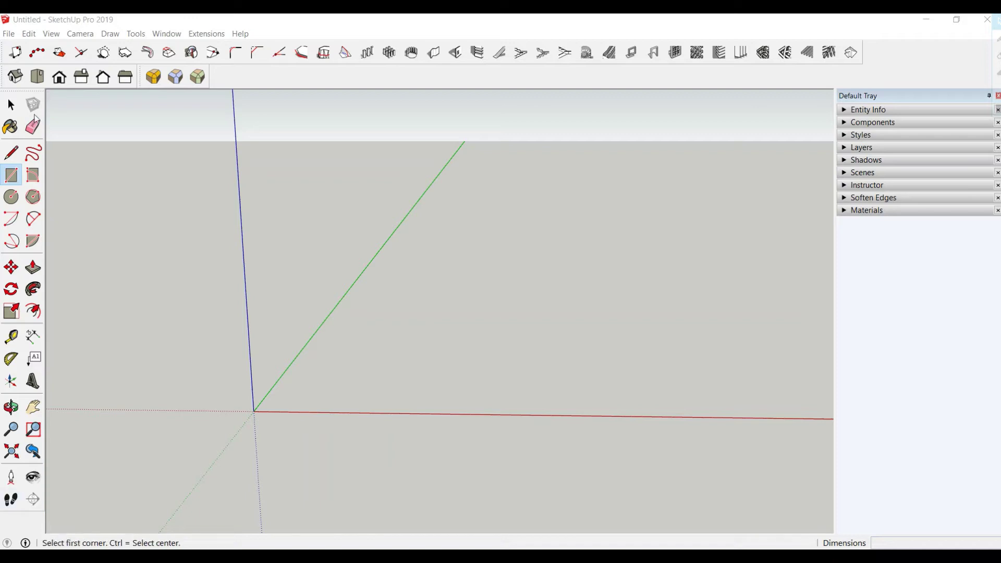
Draw a 60 × 55 cm rectangle and push it up 10 cm to form the base.
left_click(443, 386)
type("60,55")
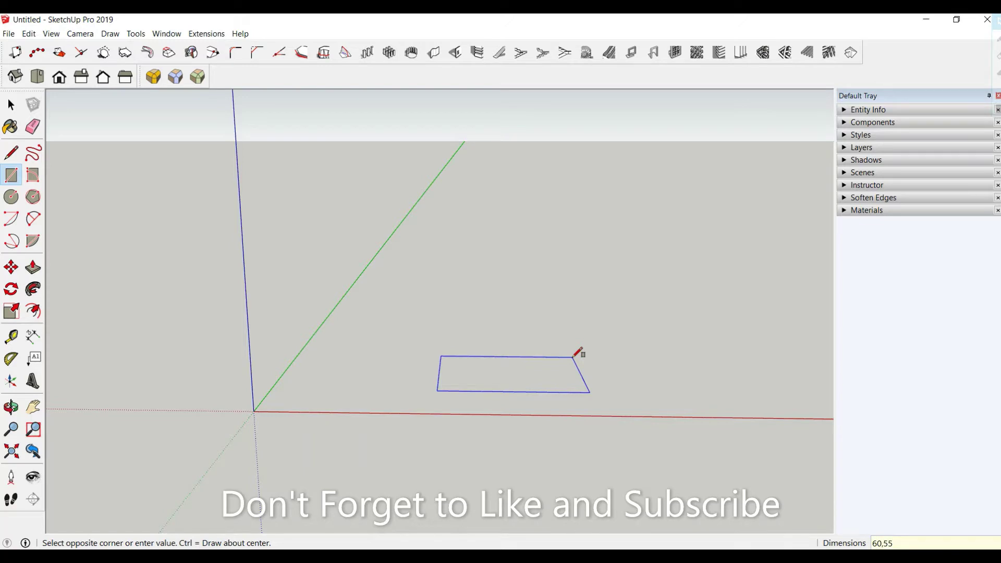
key("Return")
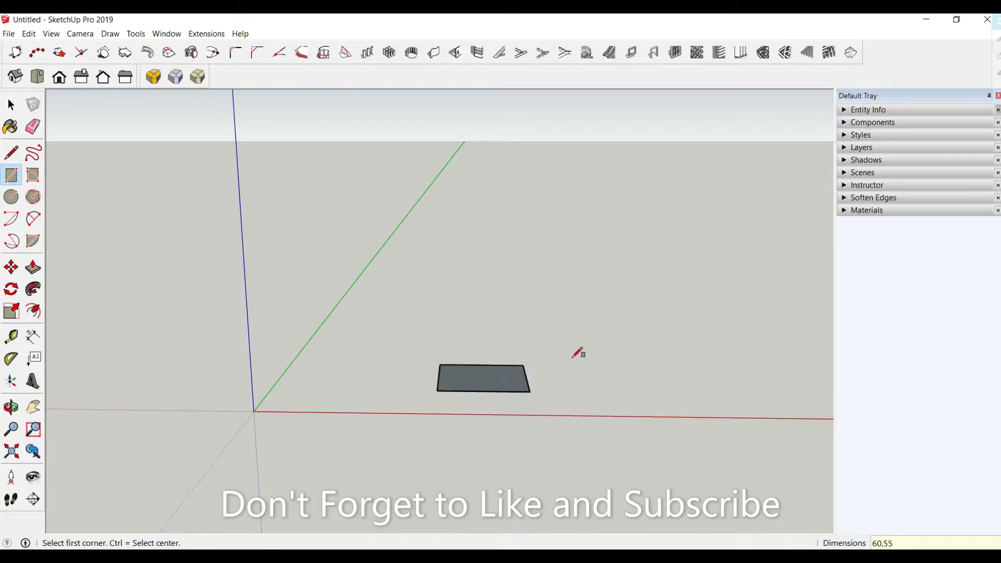
scroll(563, 349, "up", 3)
scroll(521, 365, "up", 3)
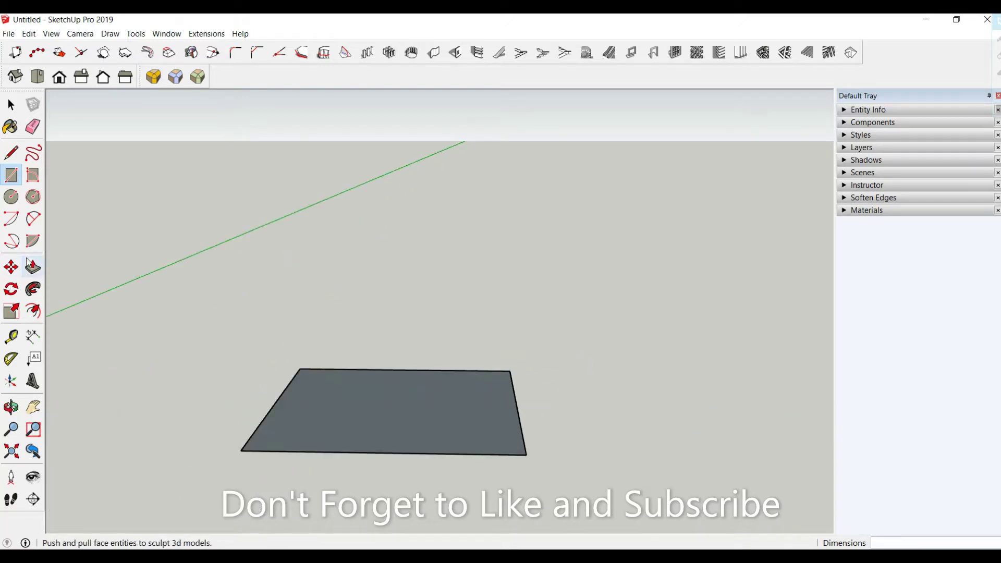
left_click(34, 271)
left_click(398, 424)
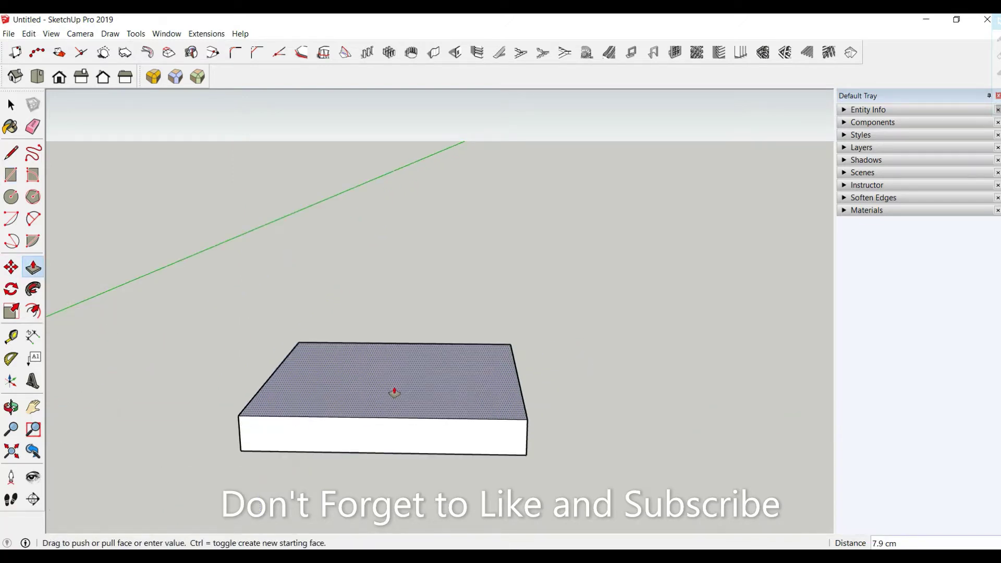
key("Return")
Make the 10 cm base box a group.
middle_click_drag(395, 392, 290, 223)
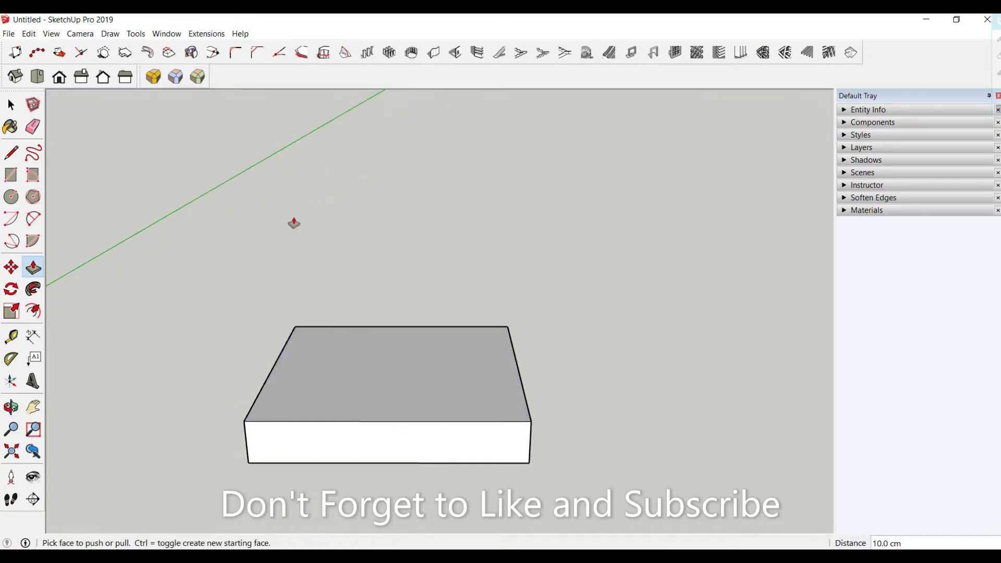
left_click(12, 106)
triple_click(328, 380)
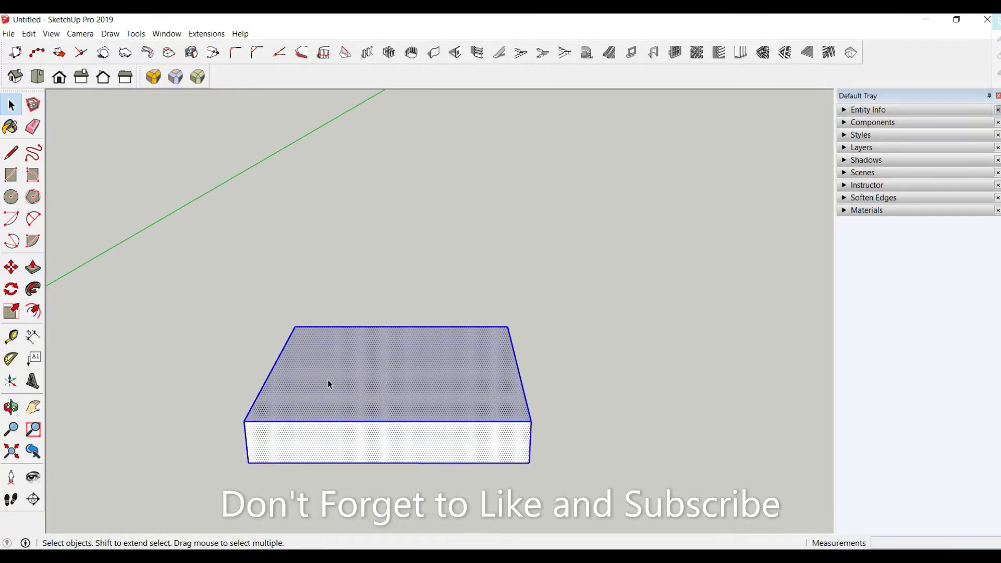
right_click(328, 380)
left_click(393, 195)
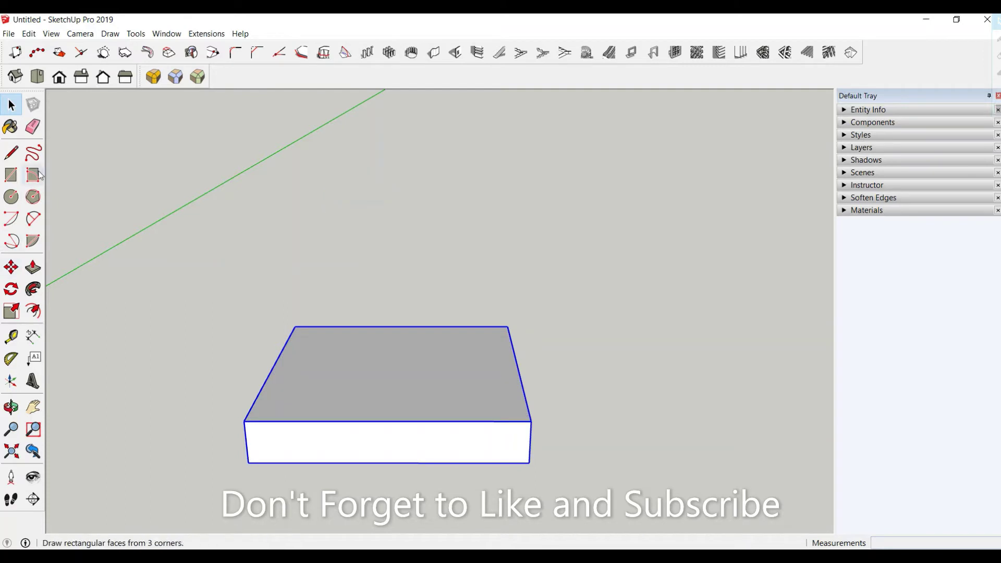
Draw a rectangle on top of the base and pull it up 71.5 cm into a tall box.
left_click(11, 174)
left_click(295, 326)
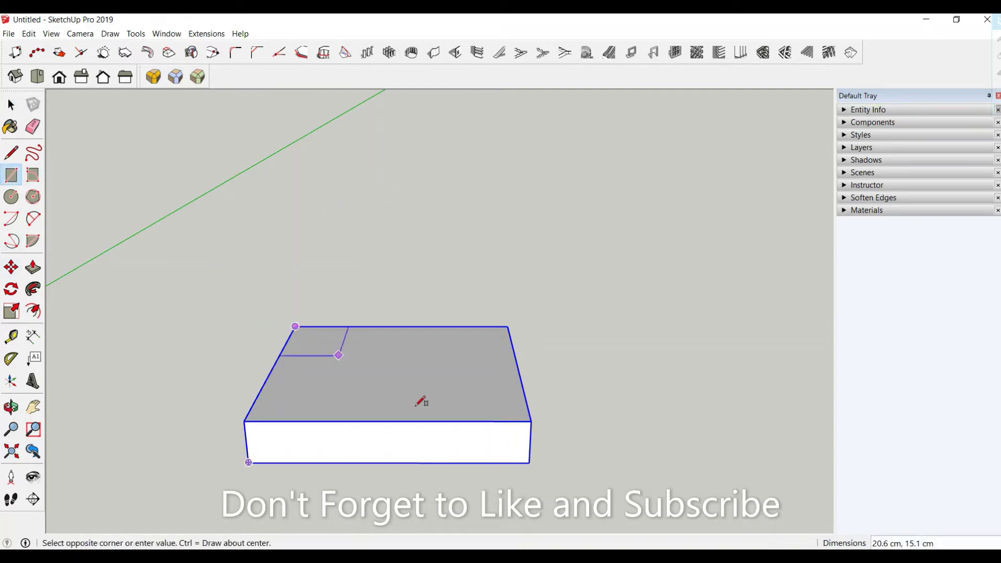
left_click(531, 421)
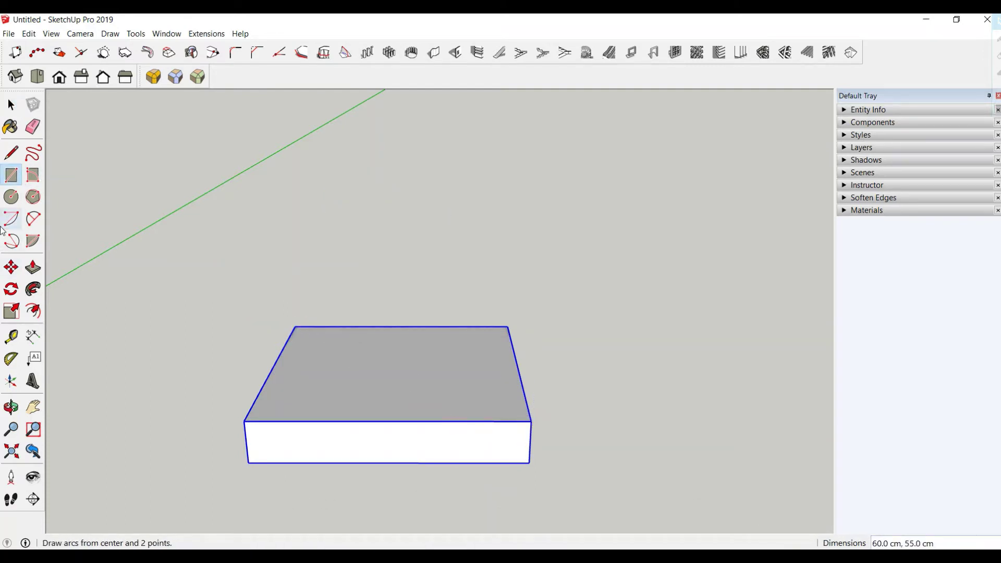
left_click(32, 268)
left_click_drag(375, 398, 335, 244)
type("71.5")
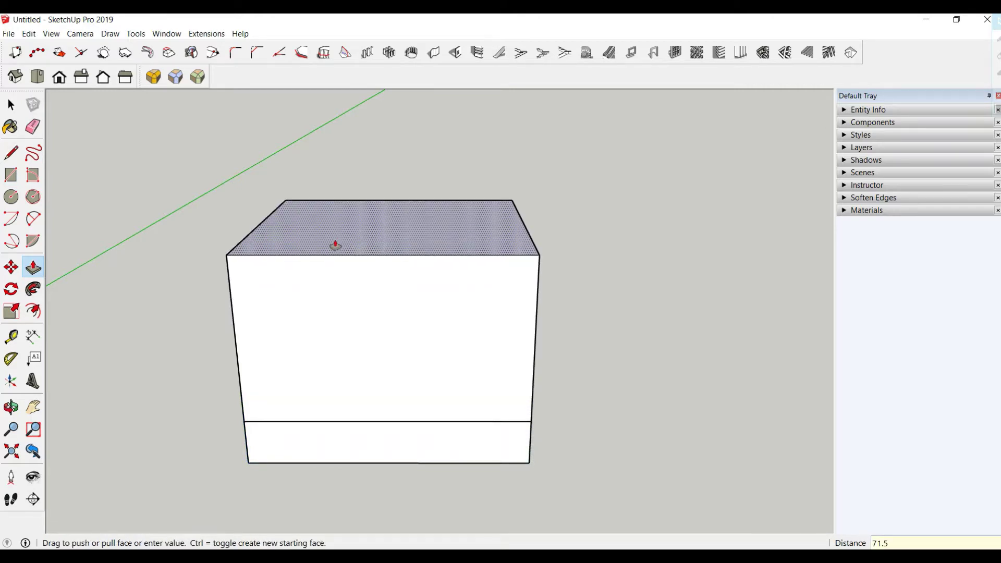
key("Return")
scroll(391, 252, "down", 5)
mouse_move(413, 268)
middle_mouse_down()
mouse_move(404, 145)
mouse_move(507, 253)
mouse_move(435, 217)
mouse_move(454, 170)
middle_mouse_up()
scroll(453, 170, "up", 2)
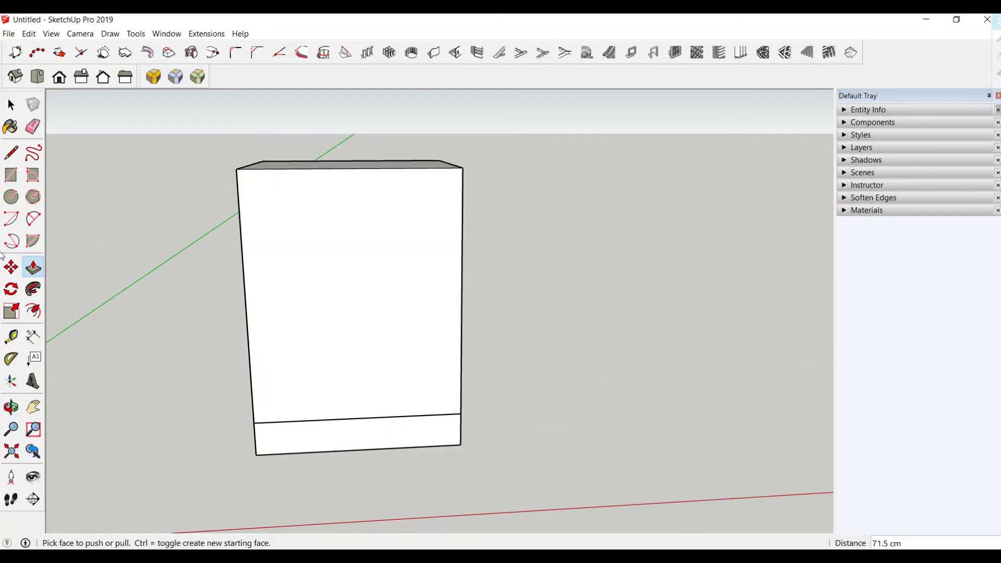
Offset the cabinet's front face outline 4 cm inward.
left_click(32, 312)
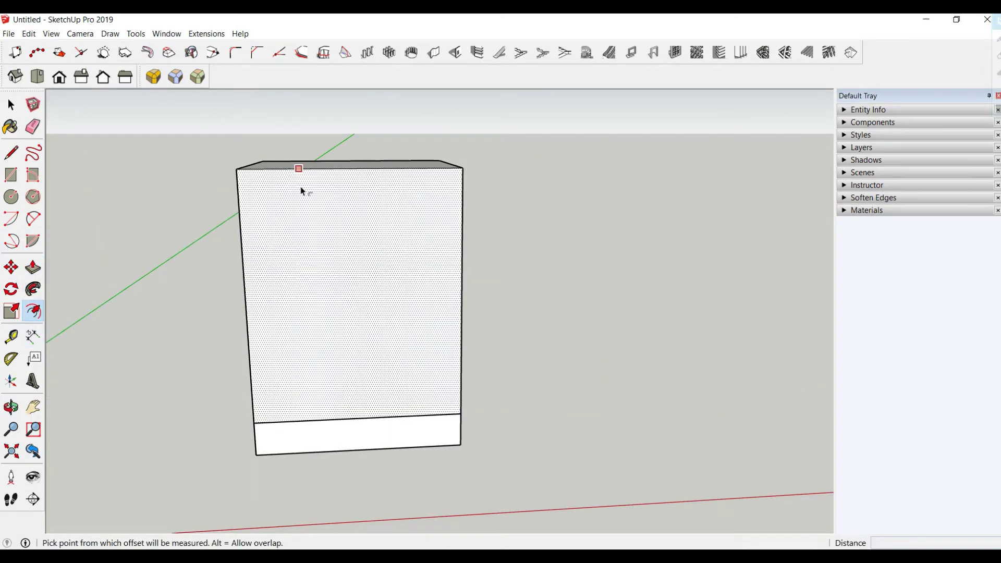
left_click(300, 168)
type("4")
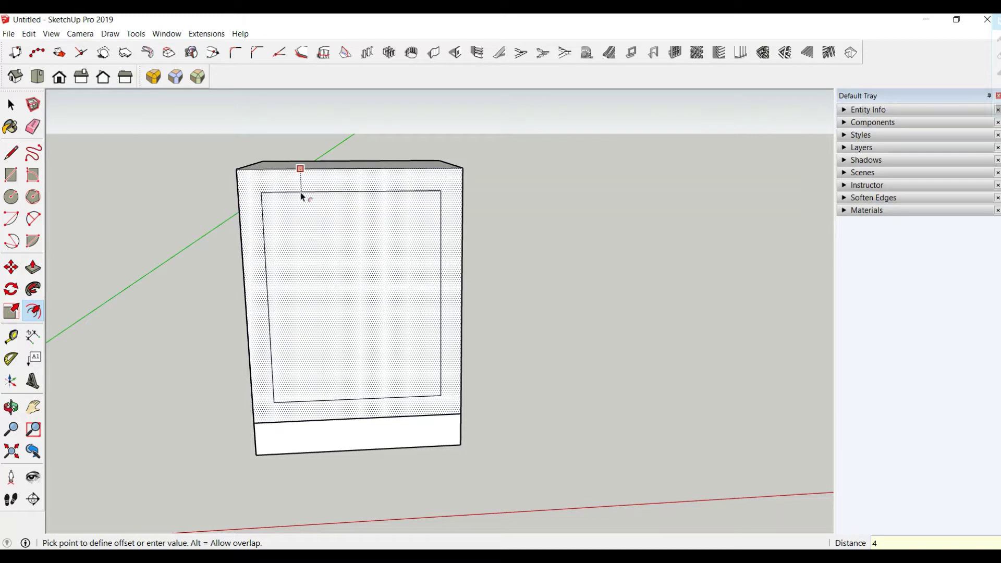
key("Return")
key("space")
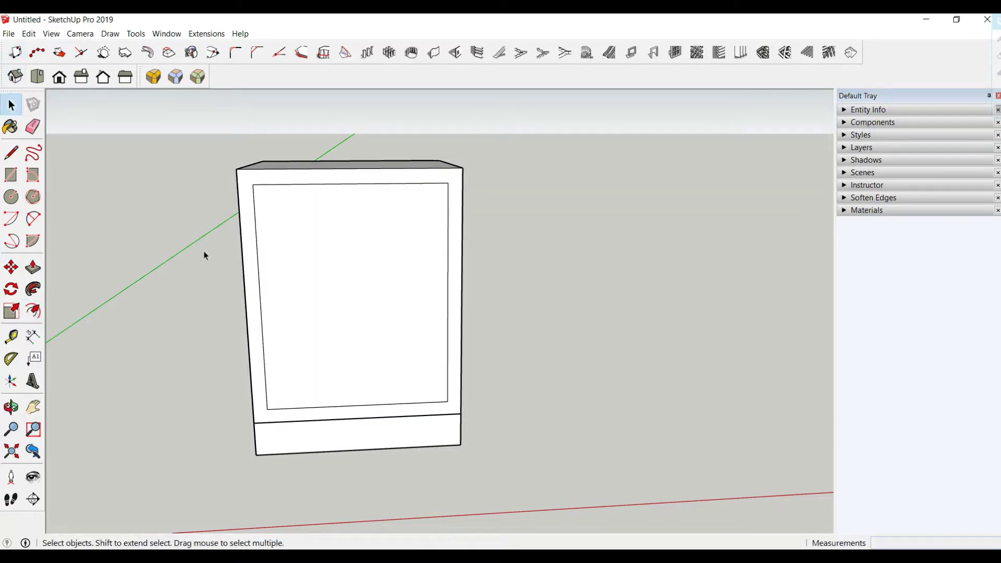
middle_click_drag(203, 251, 224, 194)
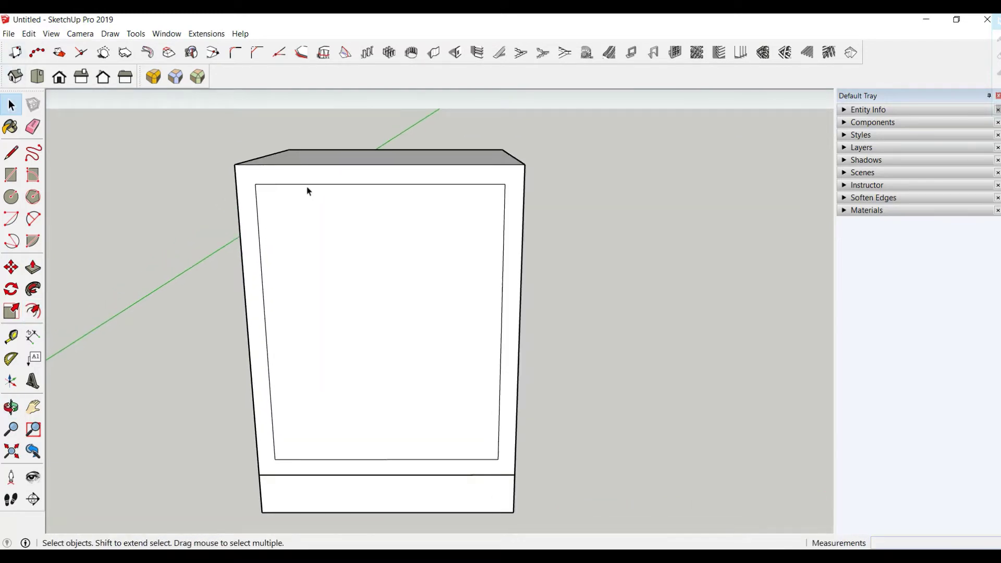
Fillet the inset's top-left and top-right corners with a 2 cm radius.
left_click(235, 52)
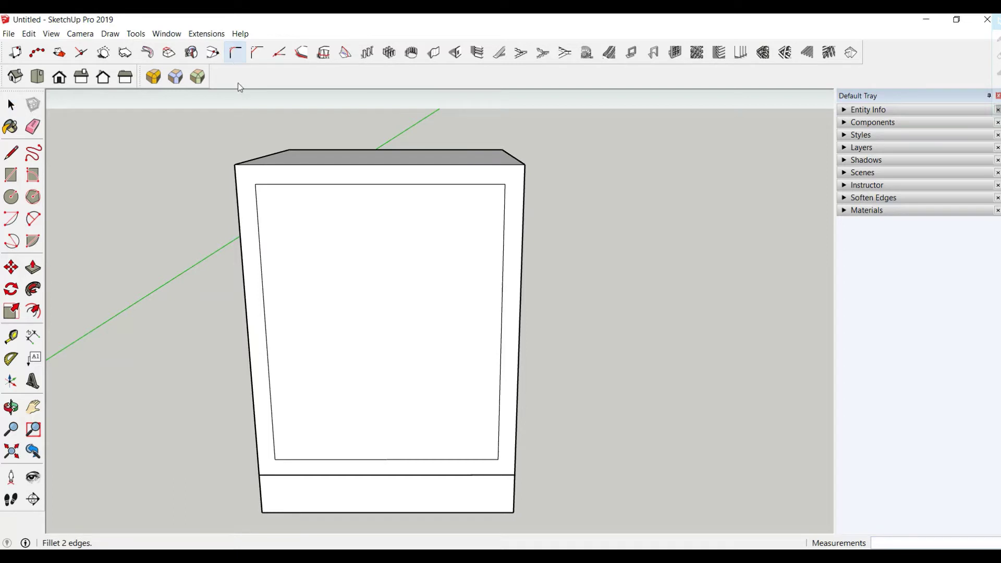
left_click(283, 185)
left_click(257, 214)
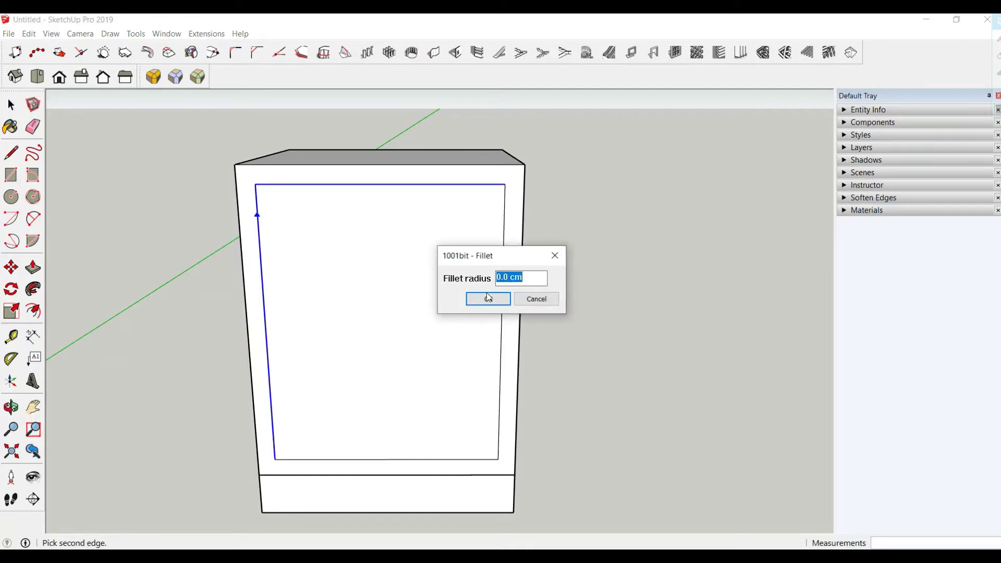
type("2")
left_click(488, 299)
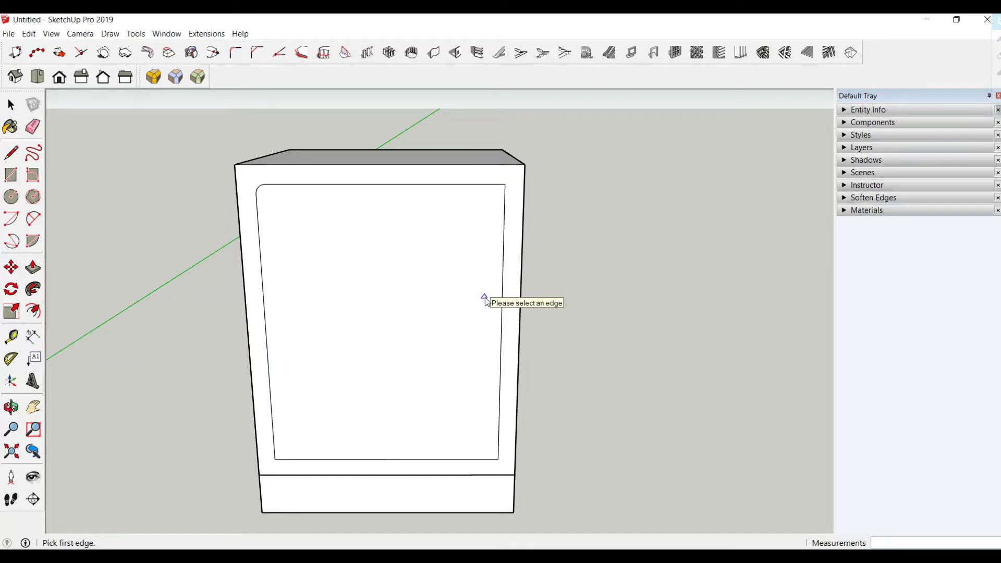
left_click(484, 185)
left_click(499, 217)
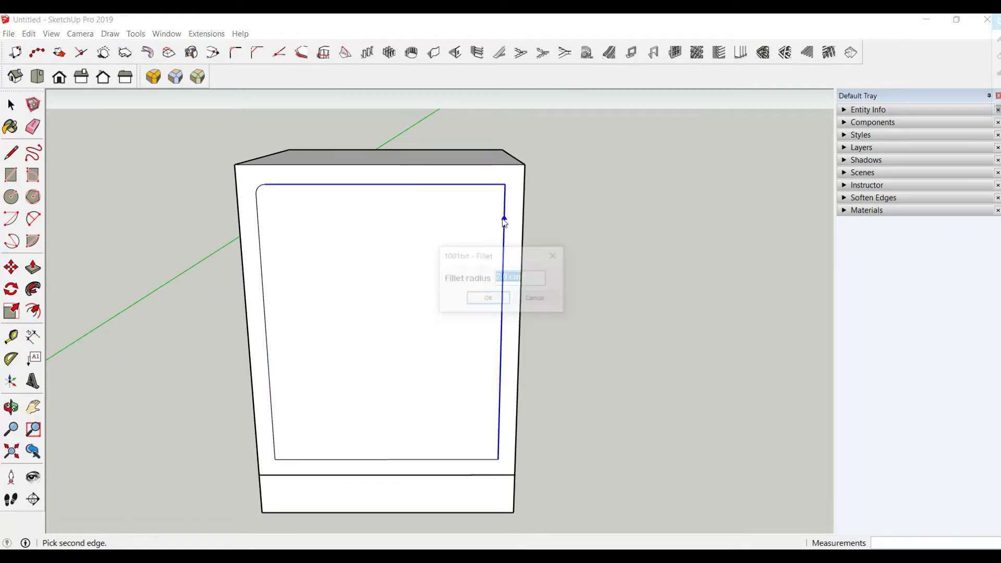
left_click(474, 297)
Fillet the inset's bottom-right and bottom-left corners with the same 2 cm radius.
left_click(497, 420)
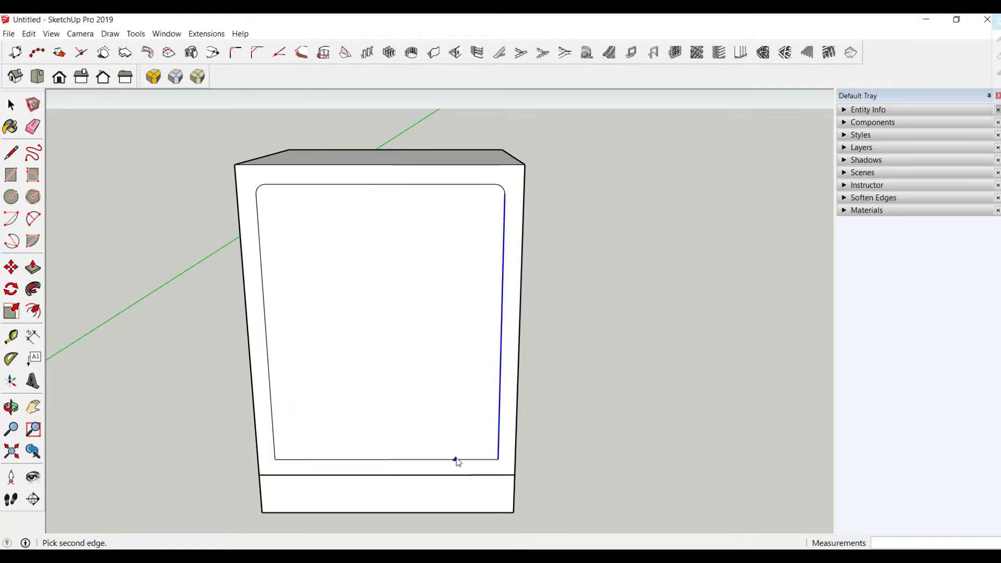
left_click(465, 459)
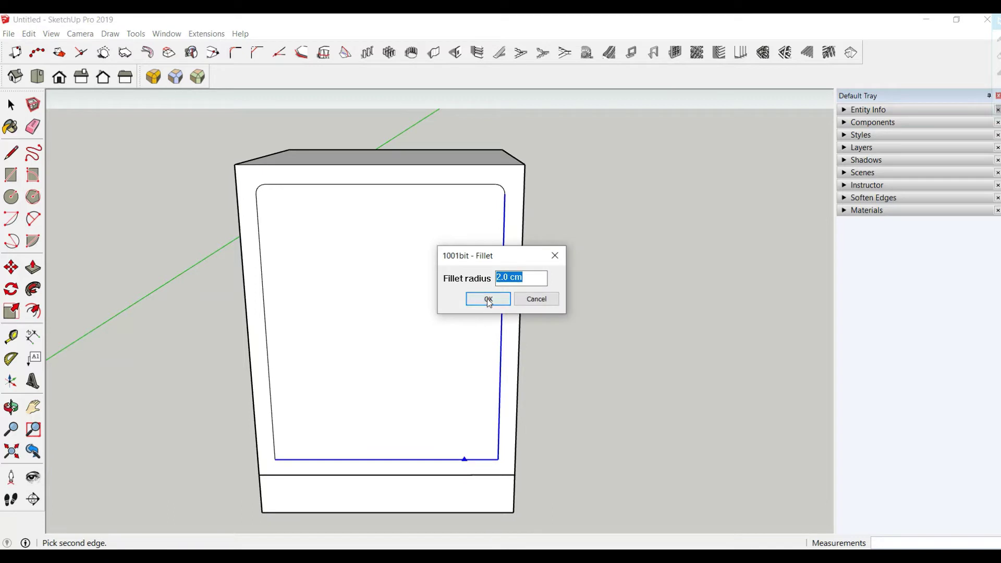
left_click(488, 299)
left_click(301, 460)
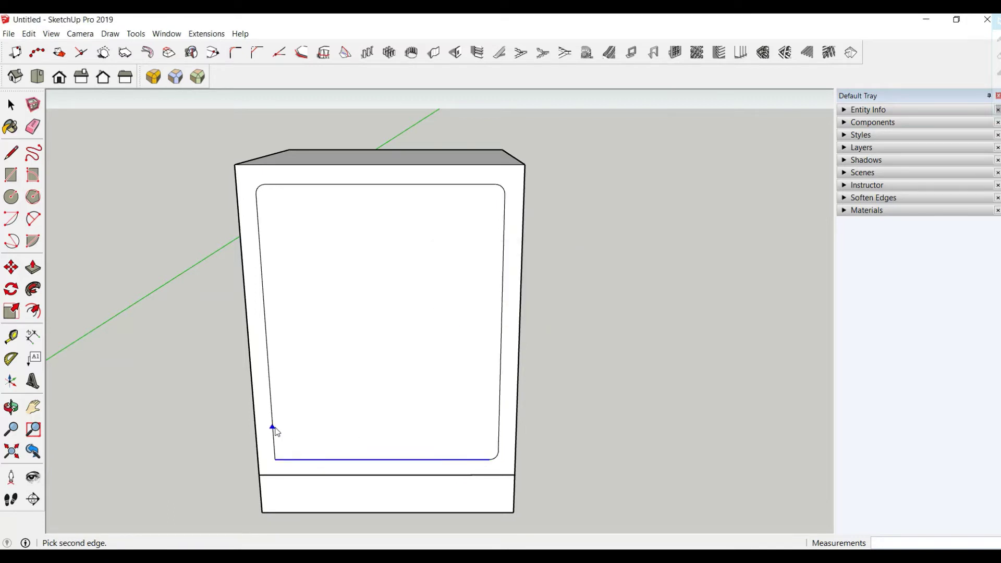
left_click(274, 427)
left_click(481, 300)
scroll(480, 301, "down", 3)
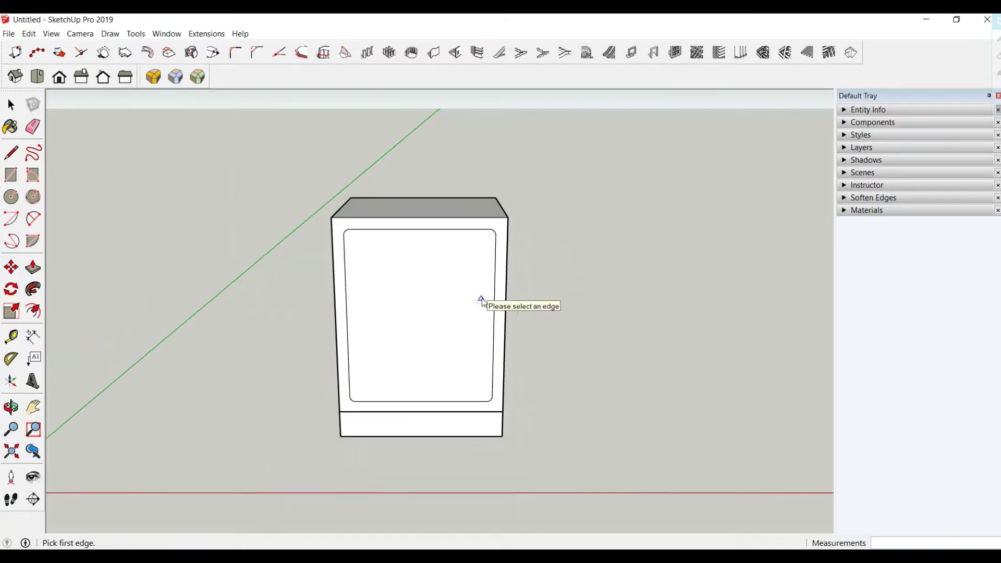
middle_click_drag(480, 301, 480, 284)
Push the inset front panel 51 cm into the box to hollow the cabinet.
left_click(33, 267)
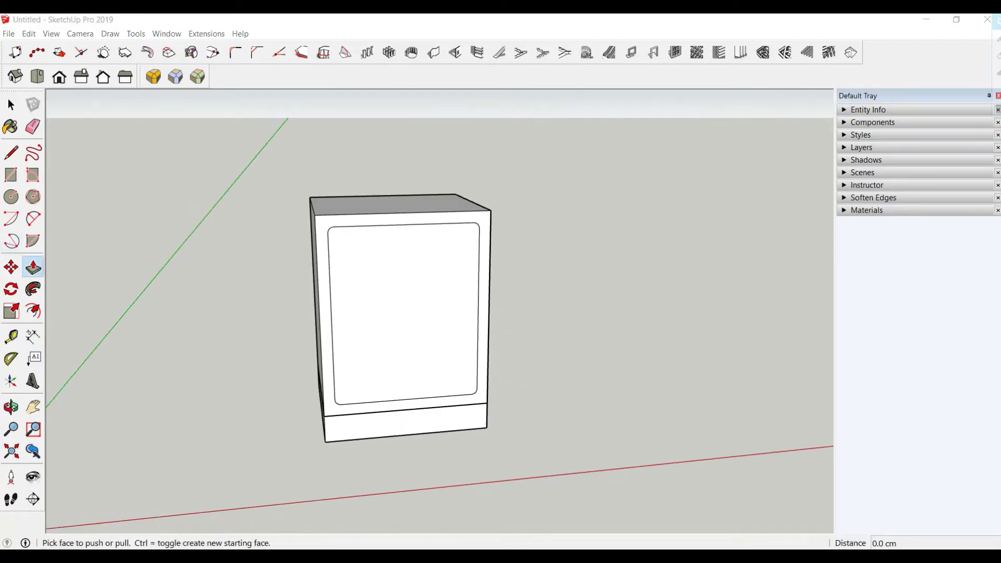
left_click(397, 335)
type("51")
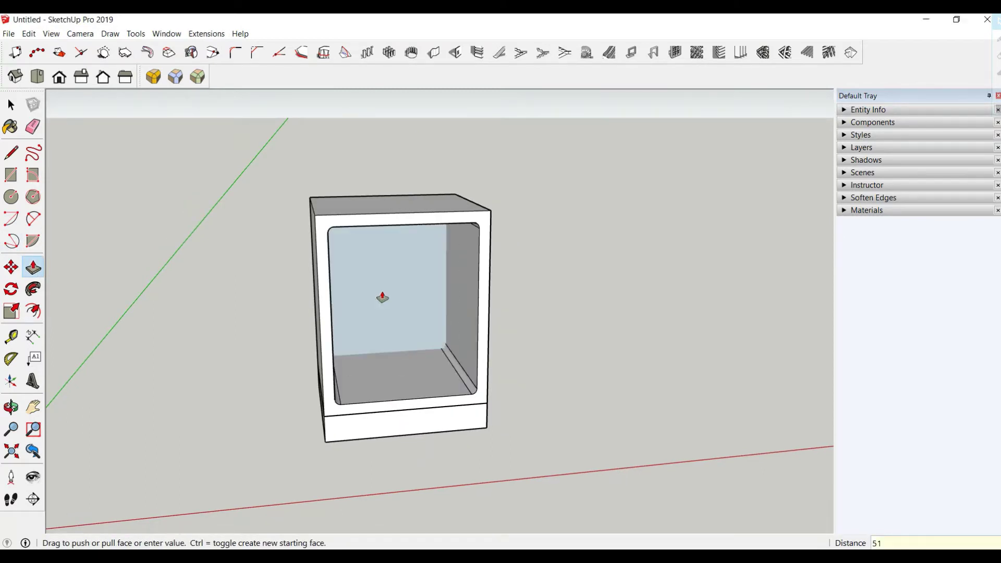
key("Return")
scroll(384, 290, "up", 3)
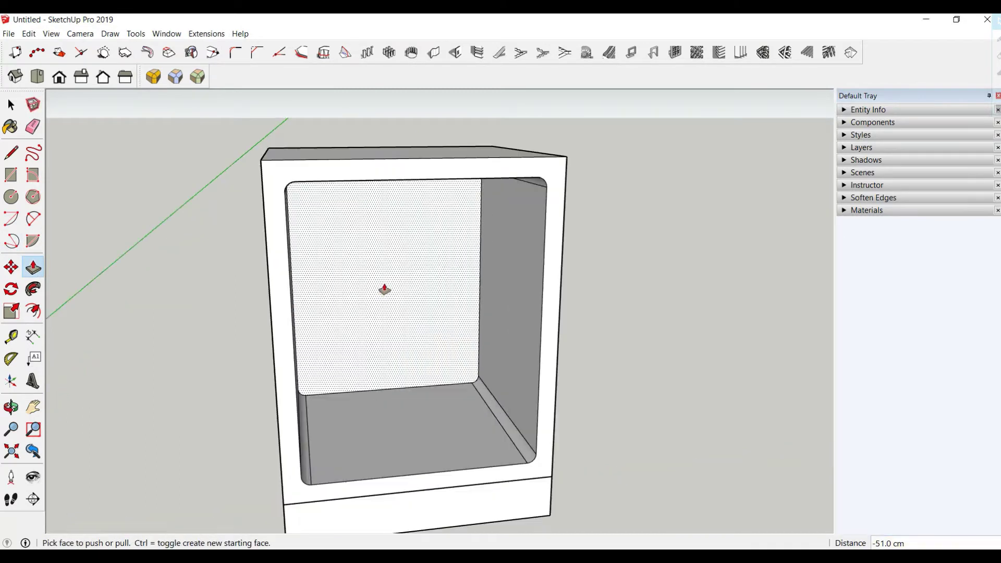
mouse_move(384, 290)
middle_mouse_down()
mouse_move(344, 215)
mouse_move(351, 240)
middle_mouse_up()
scroll(350, 239, "down", 3)
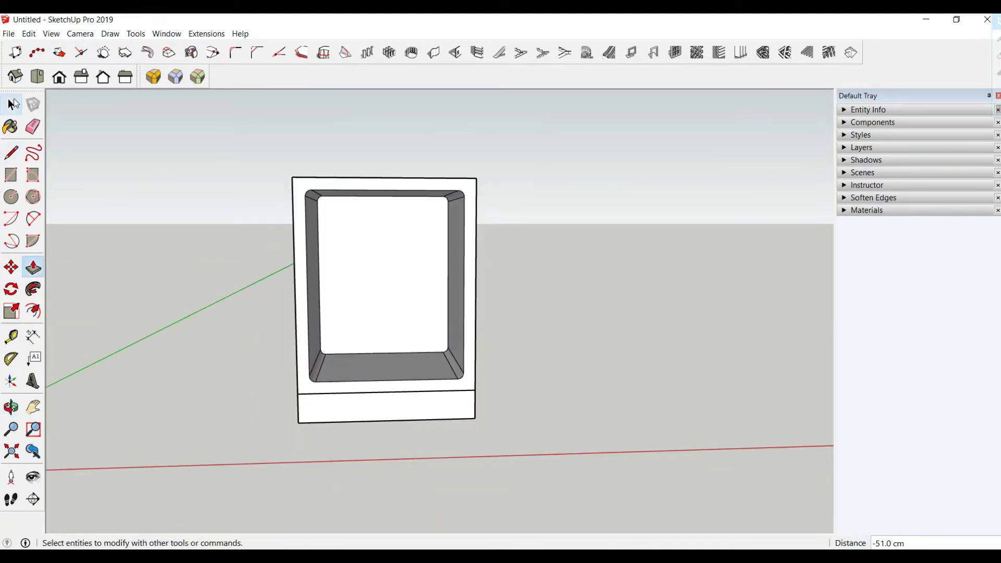
Erase the fillet seam edges at the left, bottom and top-right inner corners.
left_click(11, 105)
left_click(35, 128)
middle_click_drag(398, 306, 345, 201)
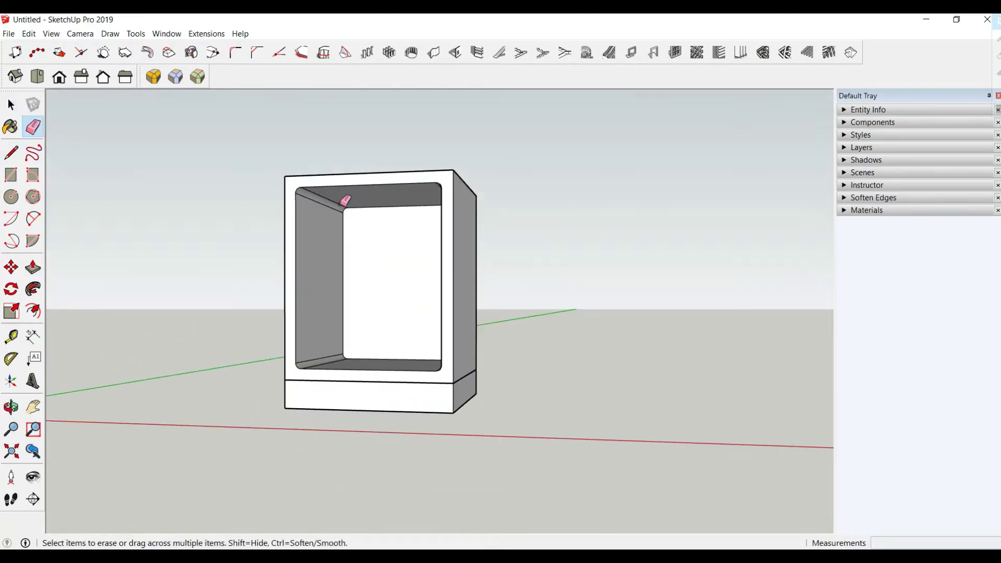
left_click_drag(334, 208, 336, 210)
mouse_move(339, 230)
middle_mouse_down()
mouse_move(369, 340)
mouse_move(464, 342)
middle_mouse_up()
left_click_drag(464, 342, 450, 368)
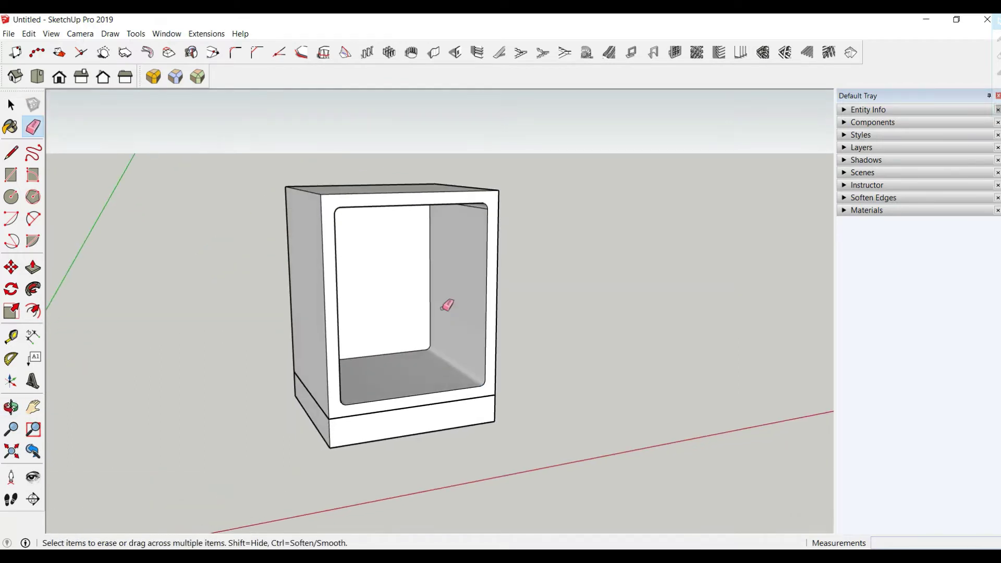
middle_click_drag(447, 305, 457, 203)
left_click_drag(457, 203, 440, 227)
mouse_move(440, 227)
middle_mouse_down()
mouse_move(355, 360)
mouse_move(400, 357)
middle_mouse_up()
scroll(396, 334, "up", 2)
key("space")
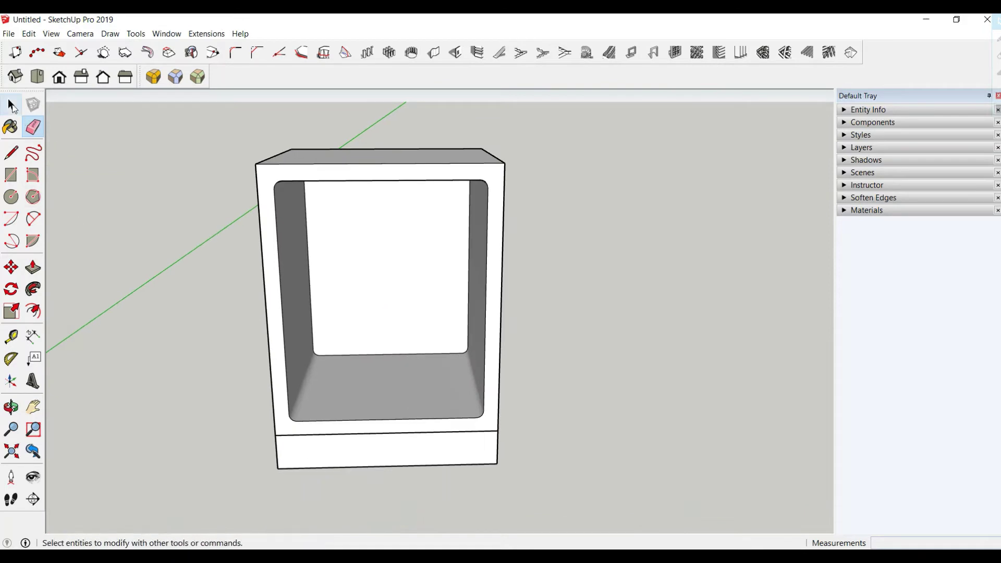
Make the hollowed cabinet box a group.
triple_click(350, 294)
right_click(350, 294)
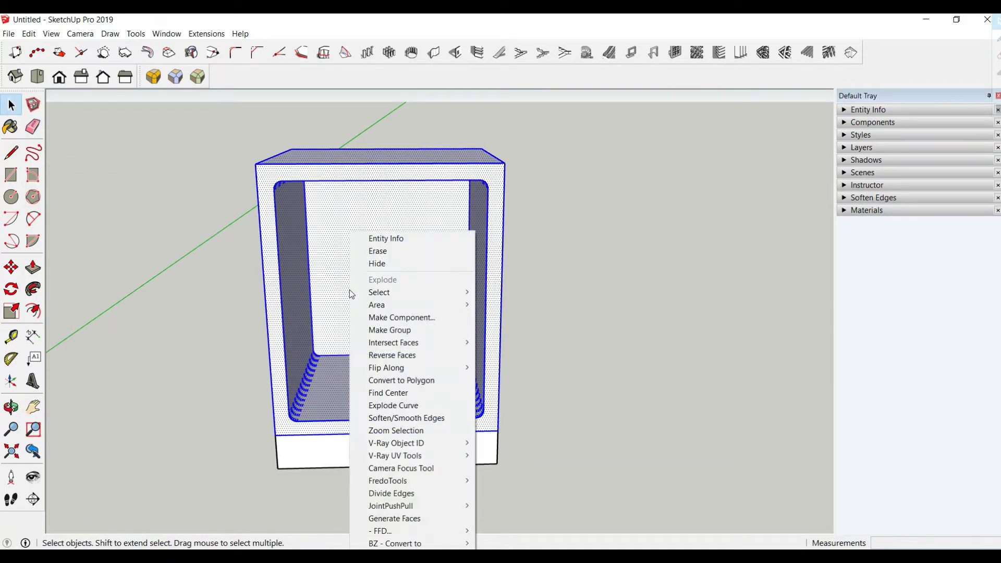
left_click(409, 330)
scroll(409, 330, "down", 3)
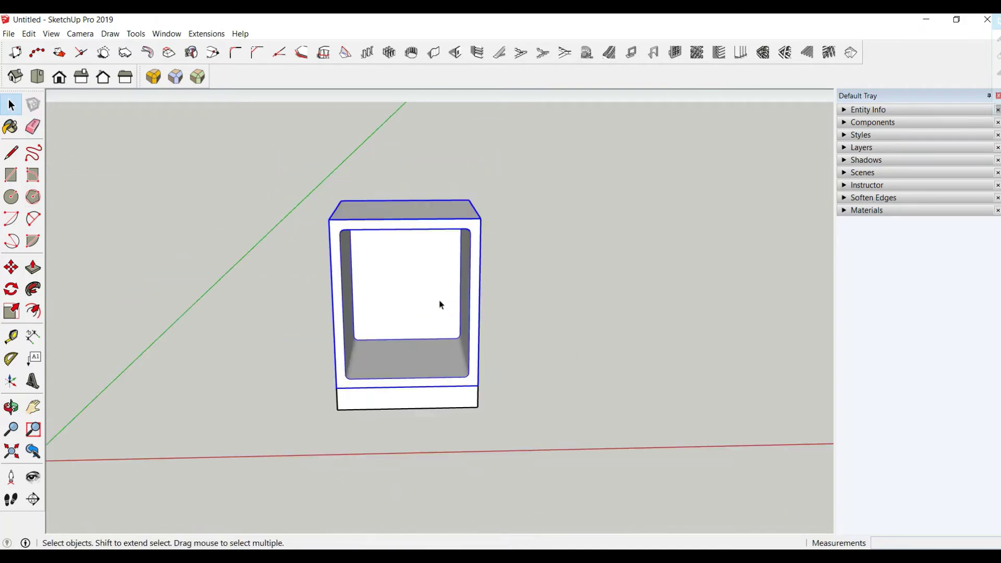
mouse_move(439, 302)
middle_mouse_down()
mouse_move(264, 269)
mouse_move(284, 310)
middle_mouse_up()
left_click(263, 269)
Draw a 60 × 71.5 cm rectangle covering the cabinet's front opening.
left_click(11, 175)
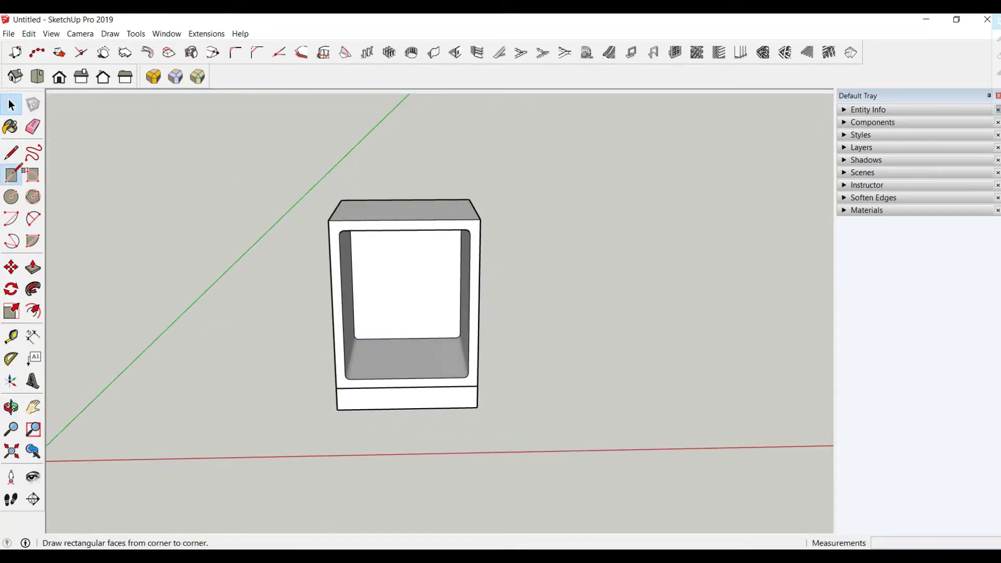
left_click(328, 220)
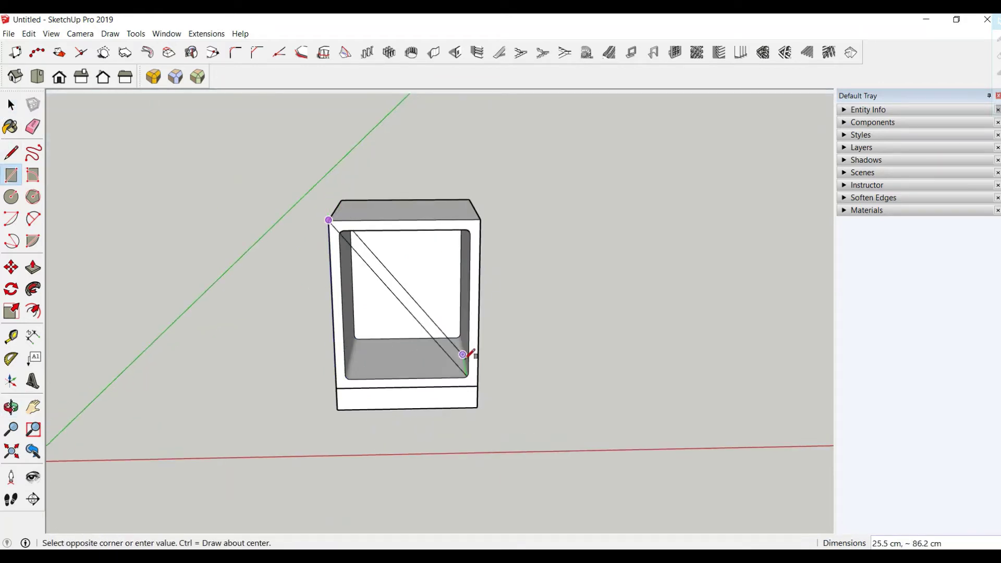
left_click(478, 386)
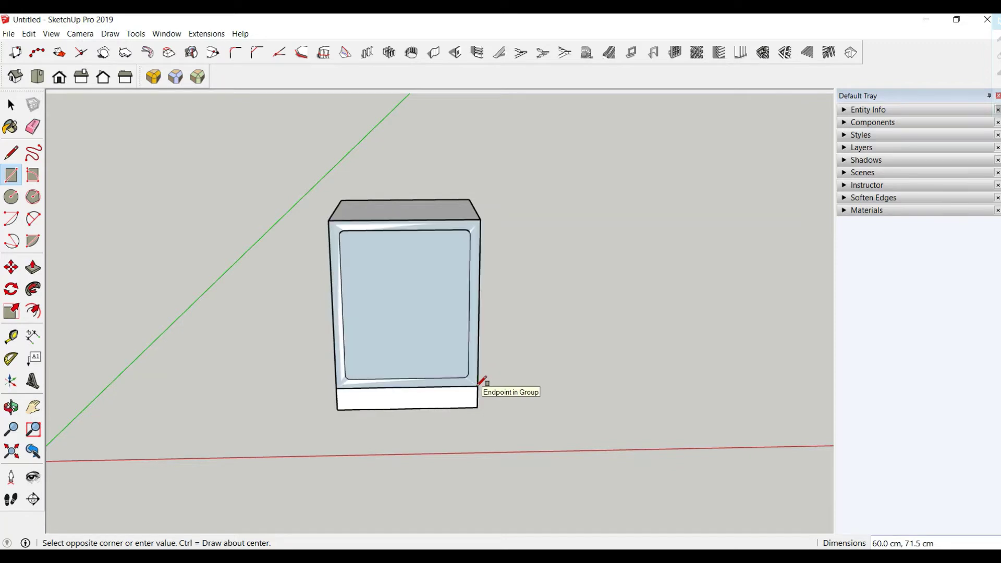
scroll(437, 349, "up", 1)
scroll(437, 350, "up", 2)
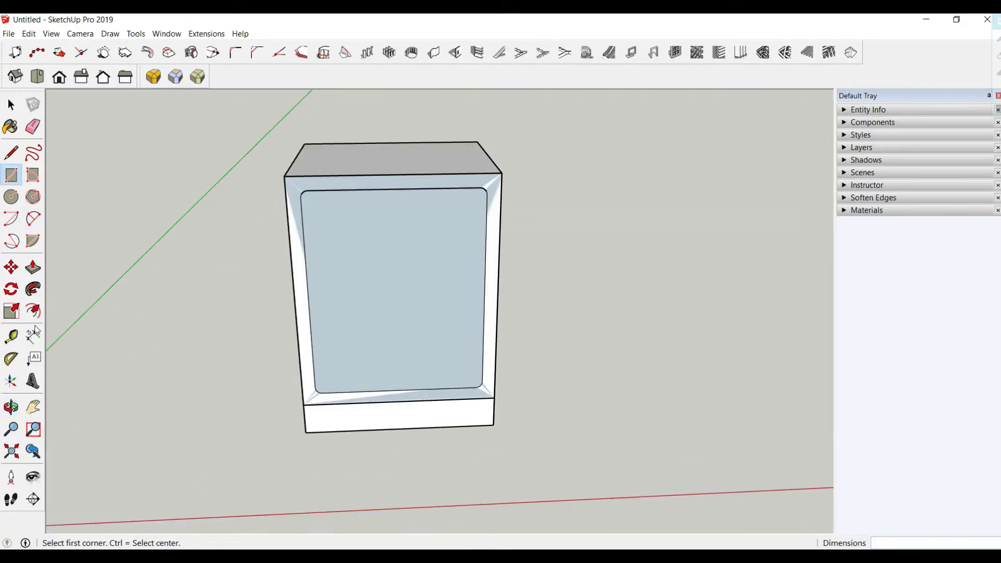
Offset the front panel's outline inward to create an inset outline.
left_click(33, 311)
left_click(371, 175)
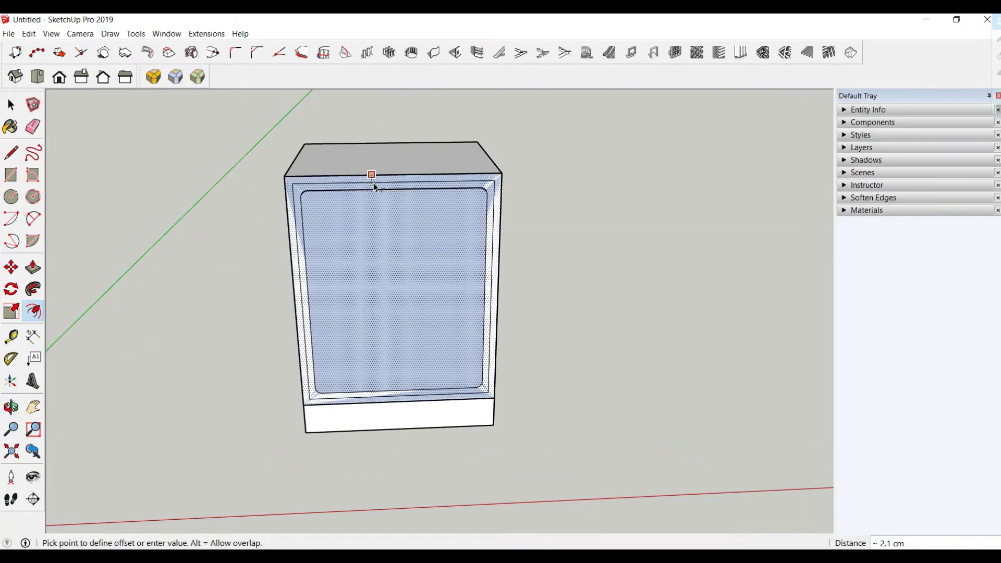
key("Return")
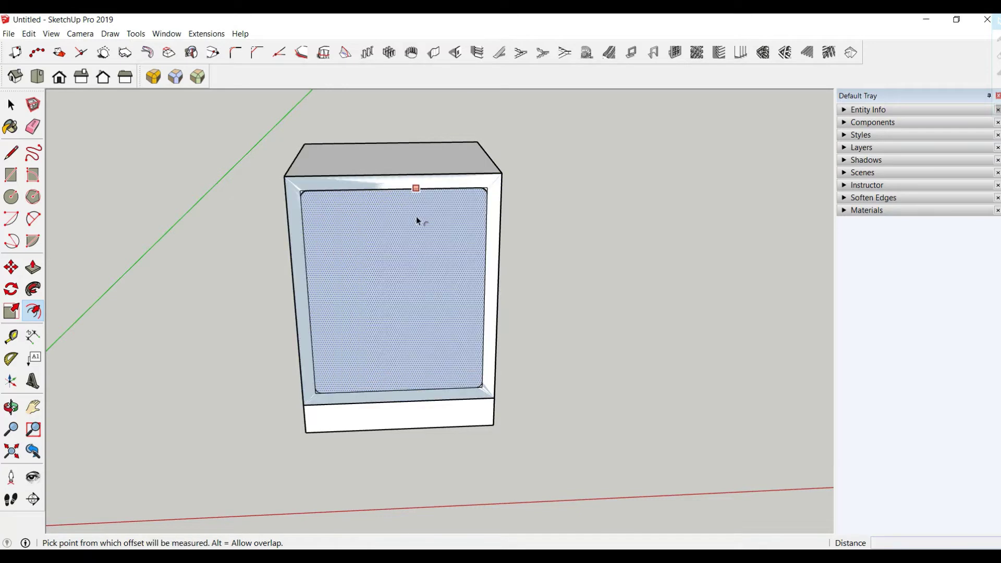
middle_click_drag(416, 217, 380, 179)
scroll(380, 178, "up", 2)
Fillet the inset outline's top-left and top-right corners at 2.0 cm.
left_click(11, 105)
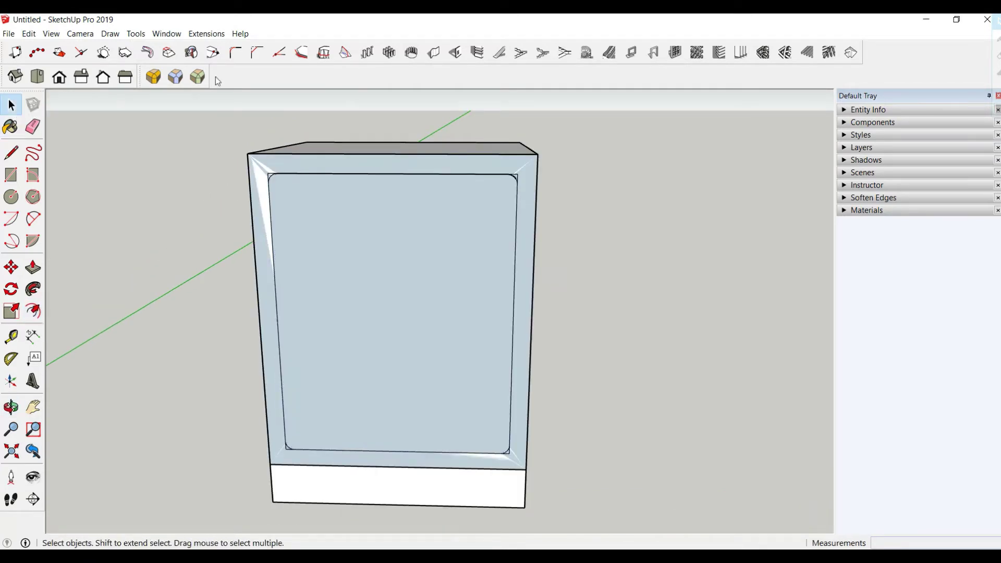
left_click(294, 179)
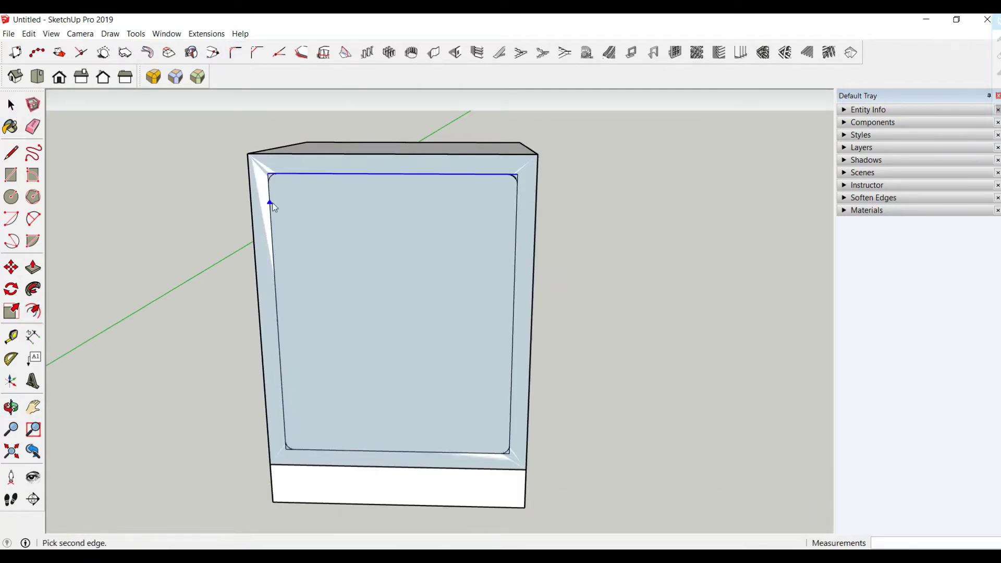
left_click(272, 203)
left_click(489, 299)
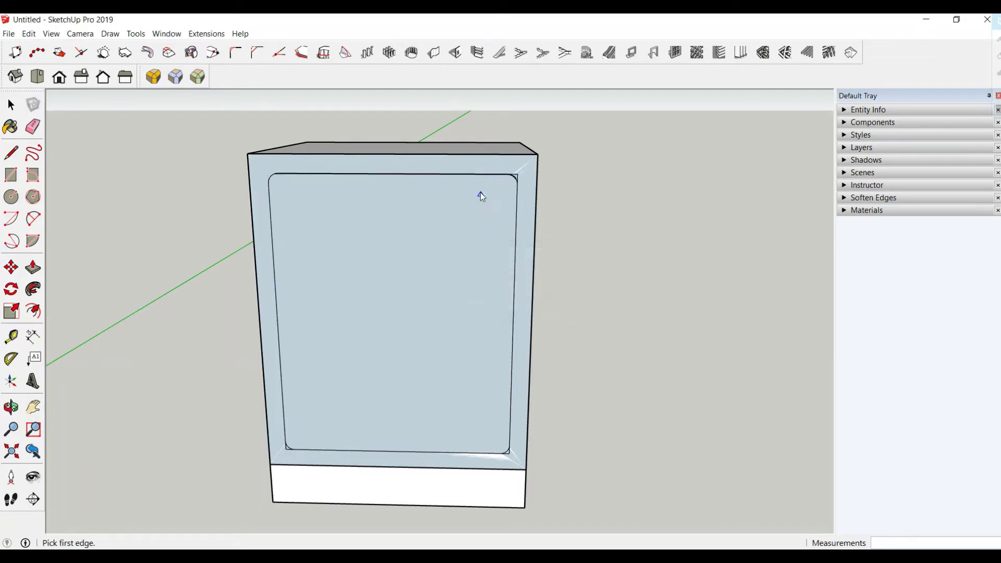
left_click(515, 222)
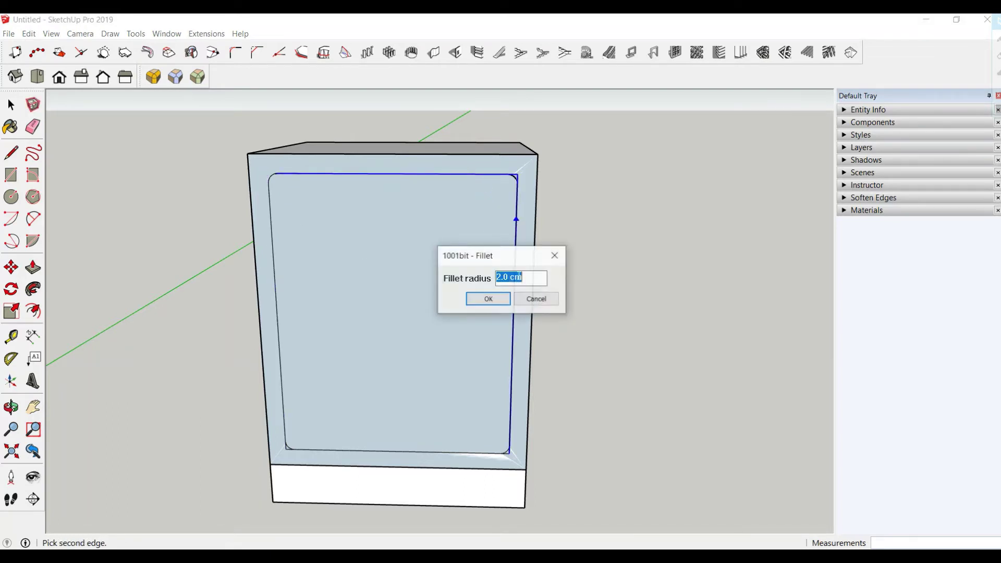
left_click(481, 298)
left_click(510, 398)
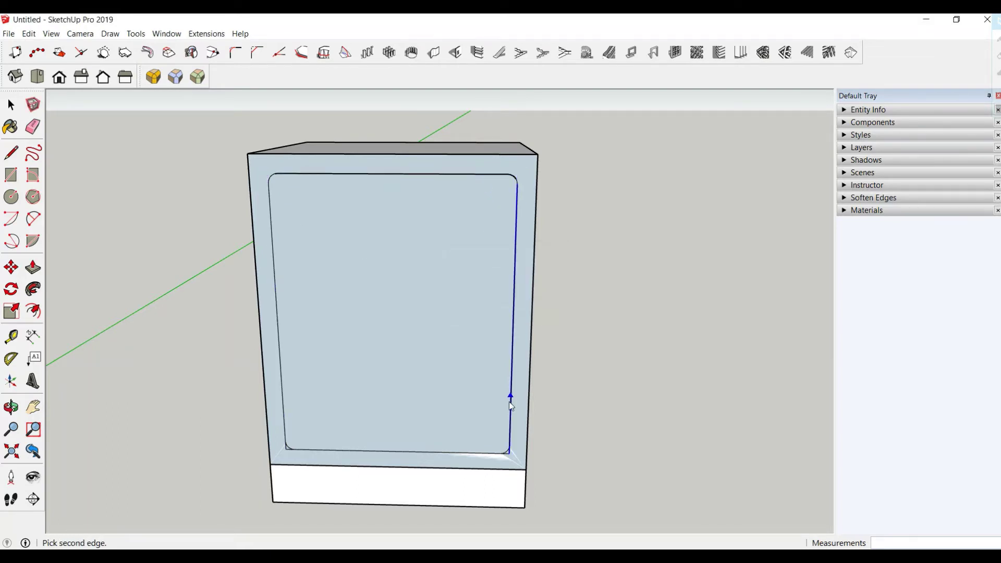
Fillet the inset outline's bottom-right and bottom-left corners at 2.0 cm.
left_click(448, 452)
left_click(490, 298)
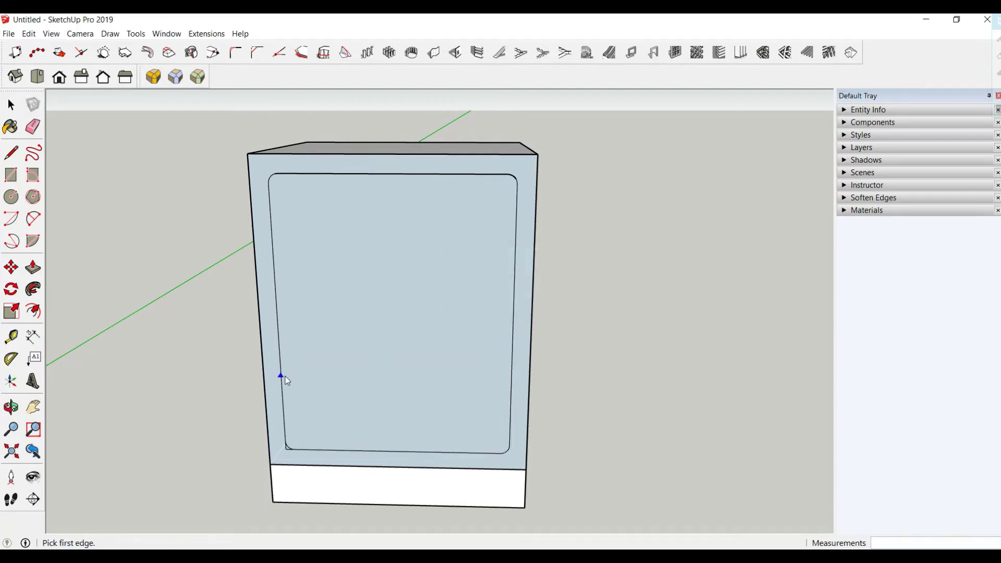
left_click(285, 377)
left_click(322, 449)
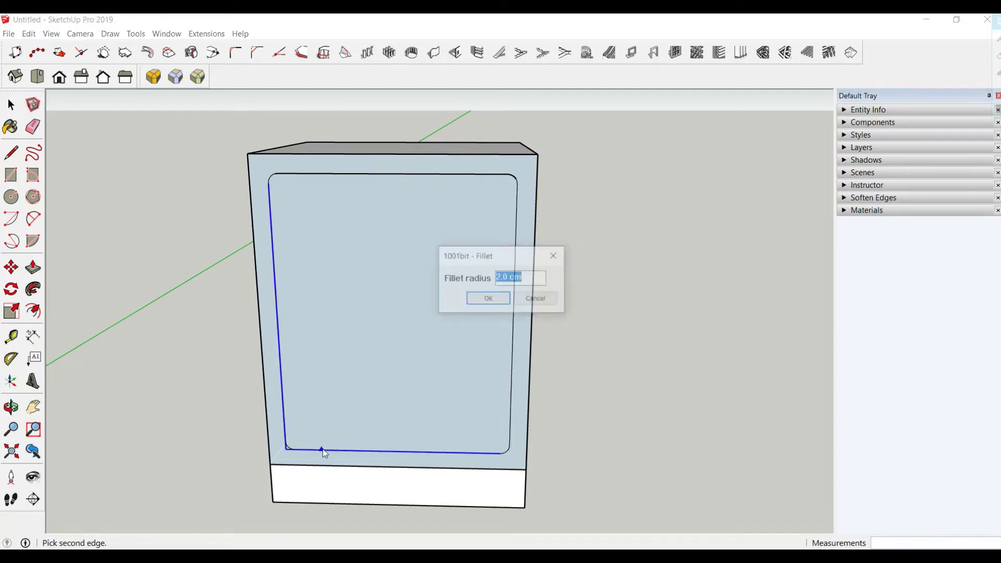
left_click(488, 299)
scroll(473, 279, "down", 2)
left_click(8, 103)
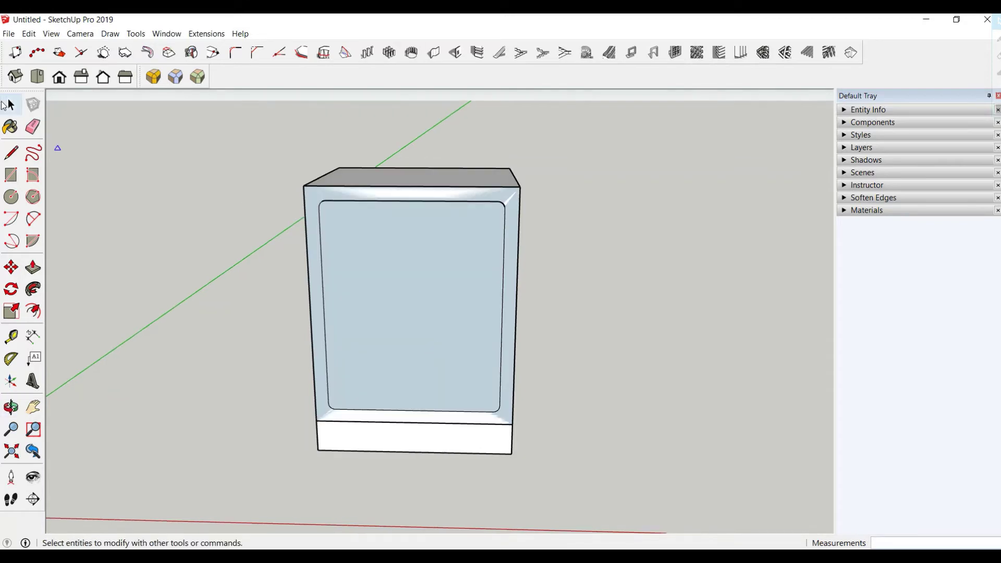
Move the front panel forward out of the cabinet box.
double_click(387, 342)
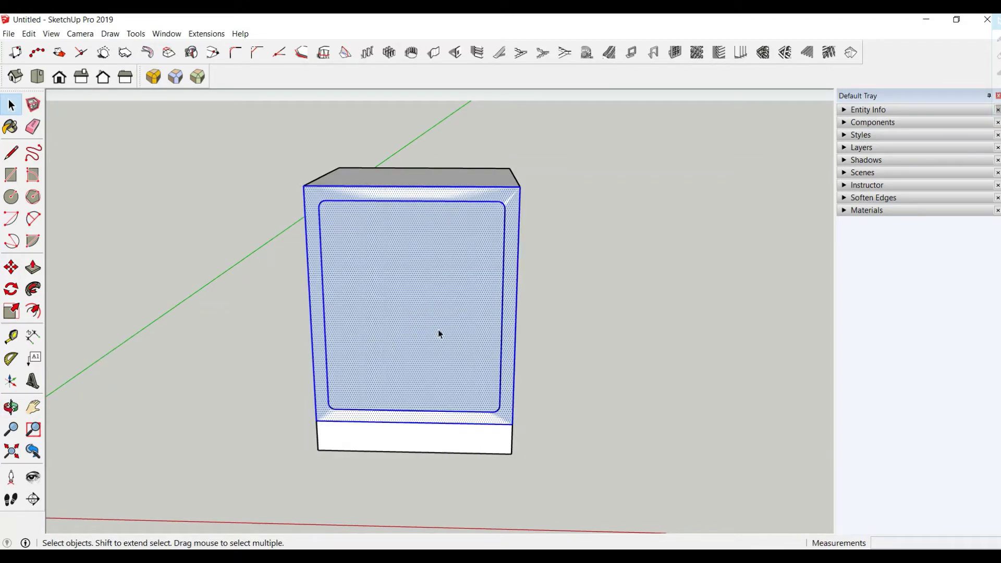
middle_click_drag(457, 268, 351, 357)
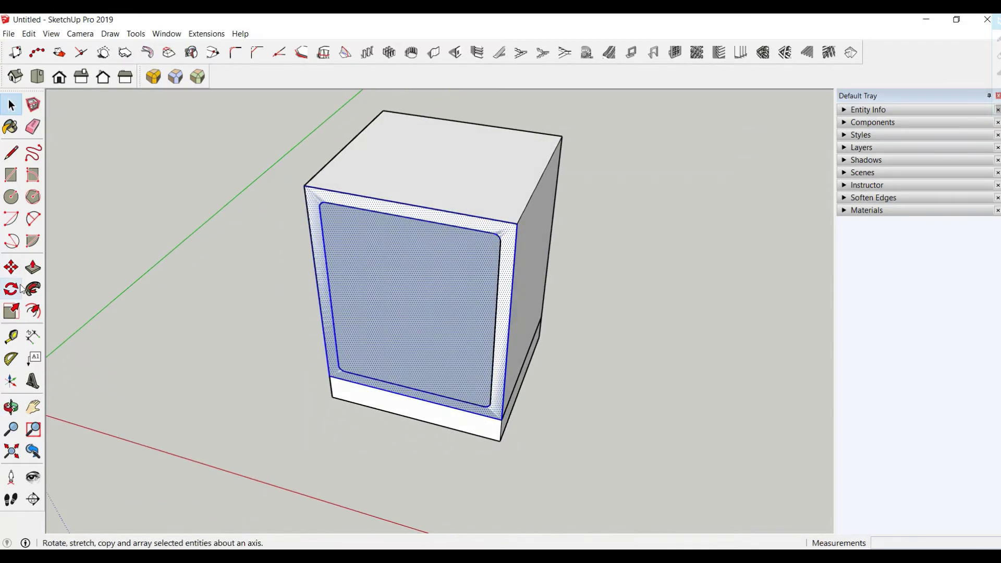
left_click(11, 267)
left_click(452, 149)
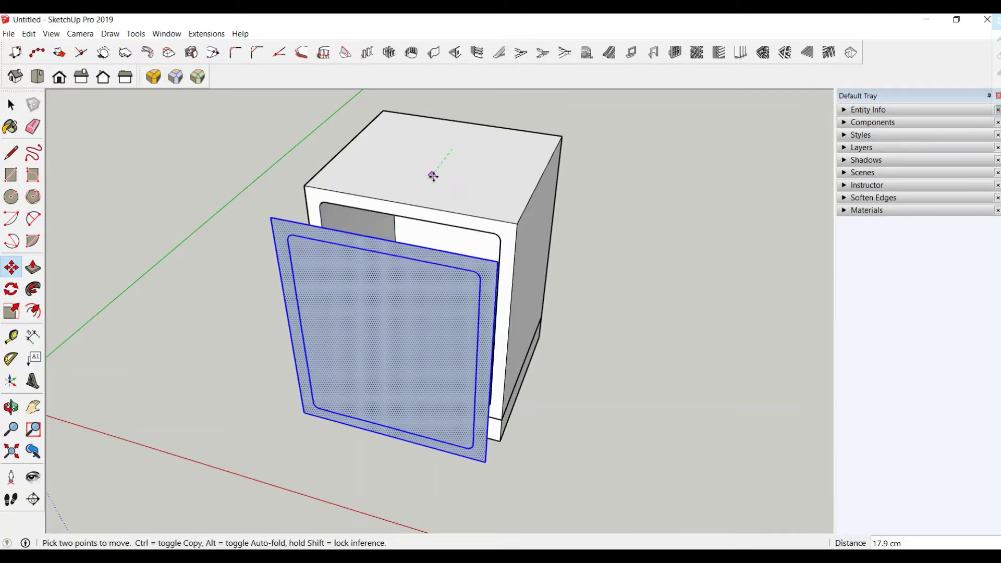
middle_click_drag(467, 195, 440, 241)
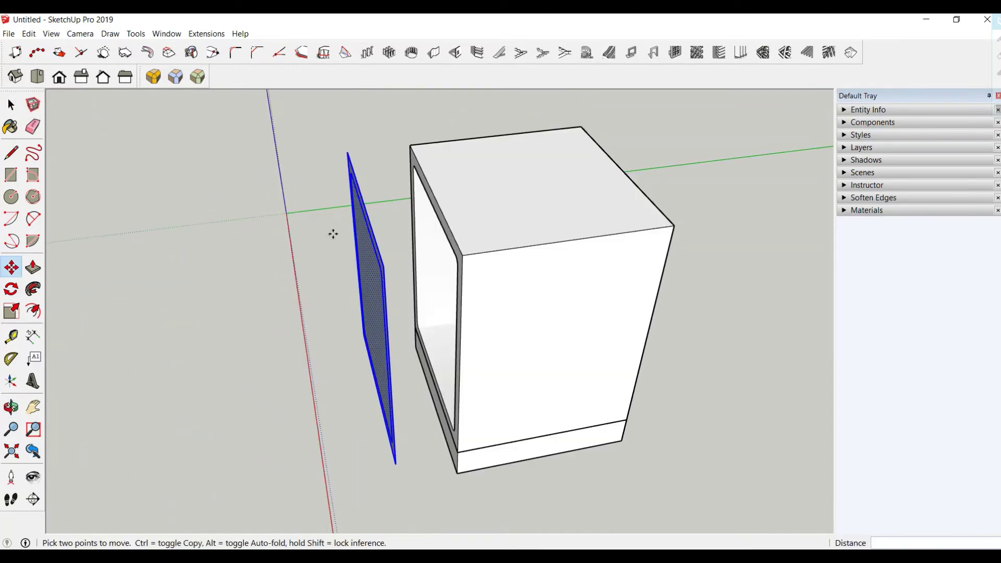
mouse_move(332, 234)
middle_mouse_down()
mouse_move(405, 223)
mouse_move(197, 197)
middle_mouse_up()
key("space")
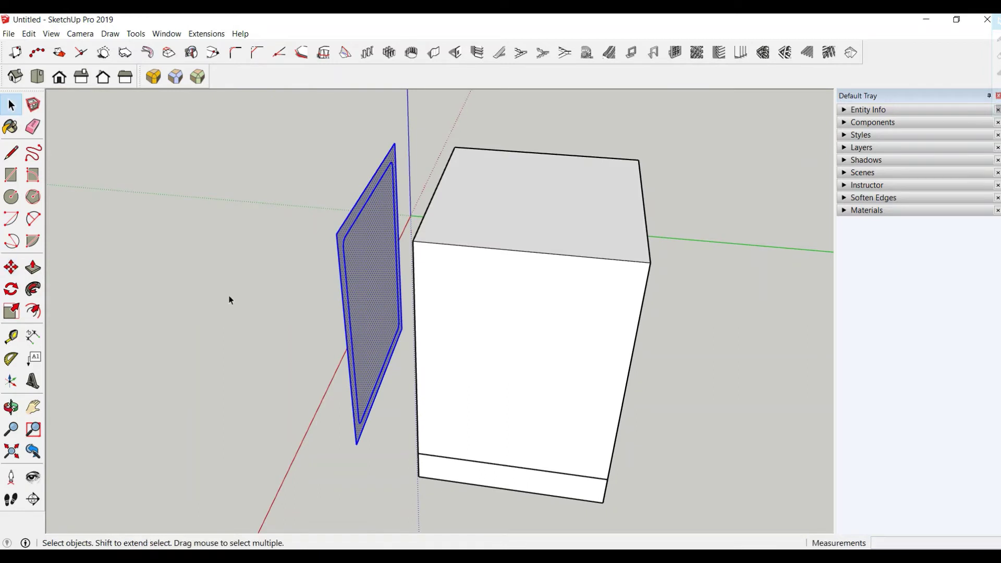
Extrude the door panel outward to a 6 cm thickness.
left_click(359, 283)
left_click(32, 268)
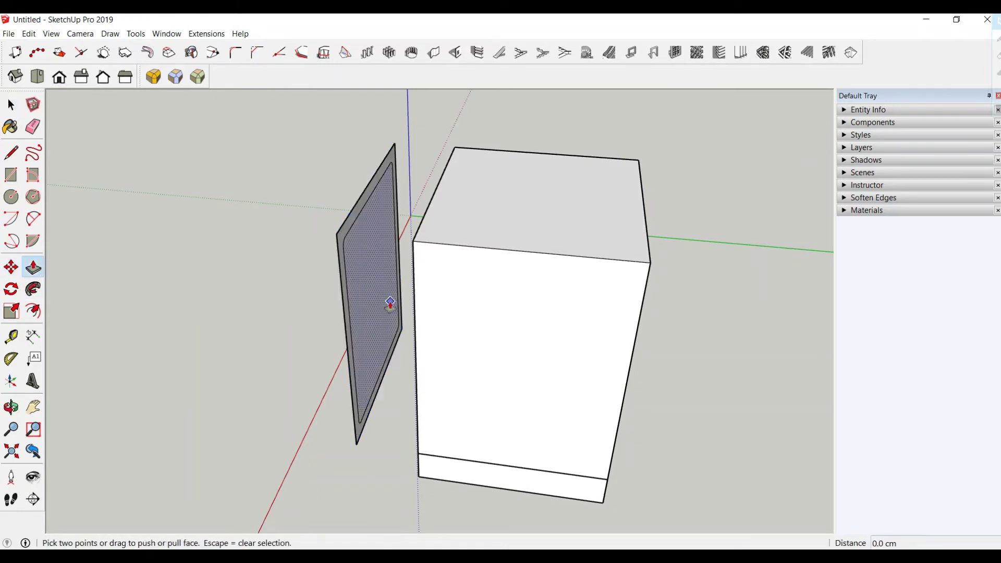
left_click(372, 297)
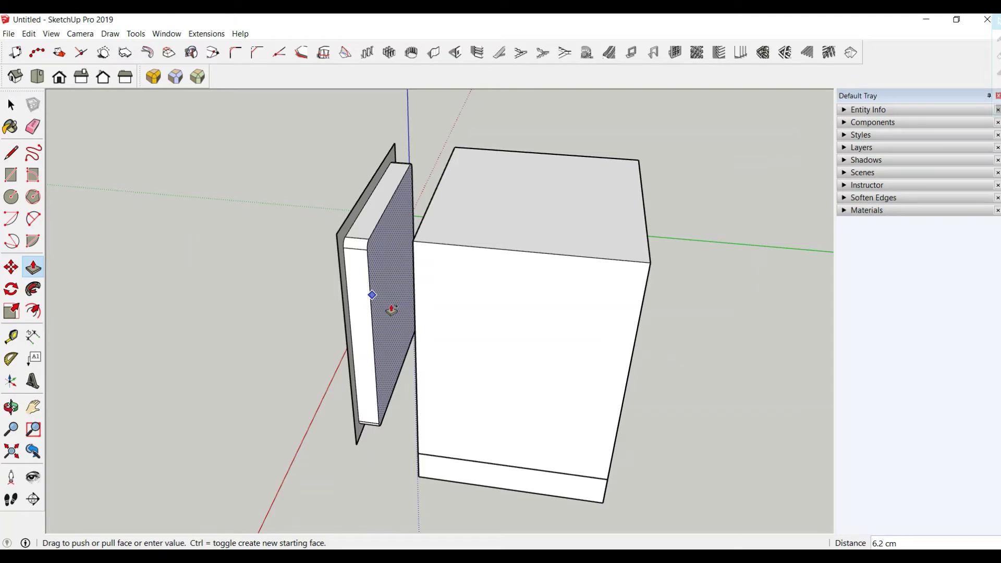
type("6")
key("Return")
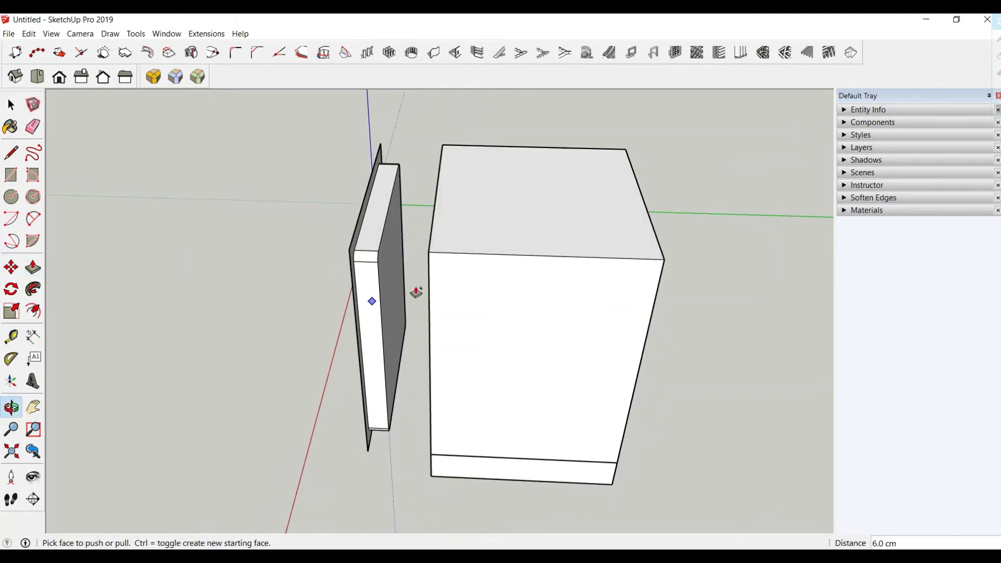
scroll(396, 271, "up", 2)
scroll(344, 212, "up", 2)
Push the panel's rounded inset face out a further 4 cm.
left_click(338, 218)
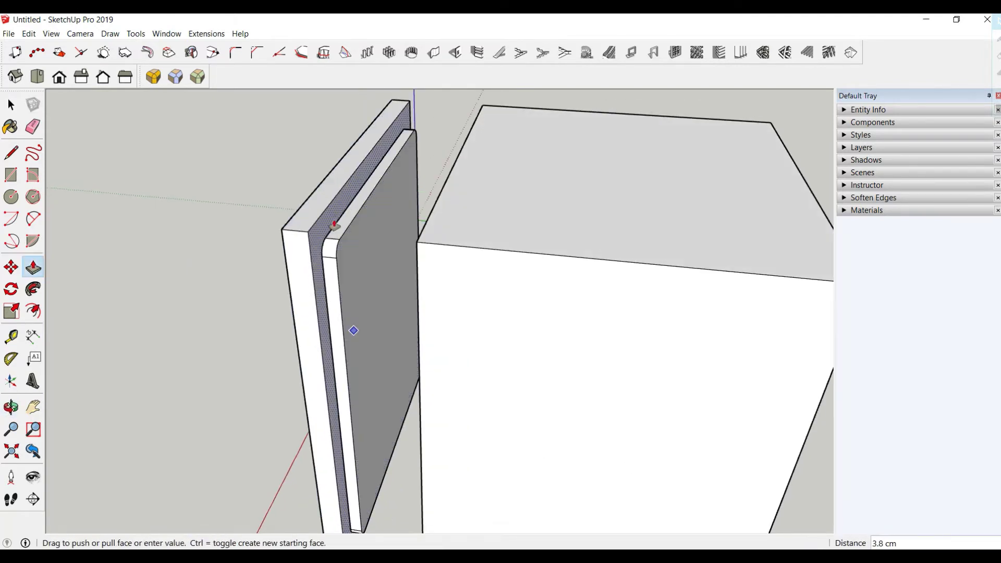
type("4")
key("Return")
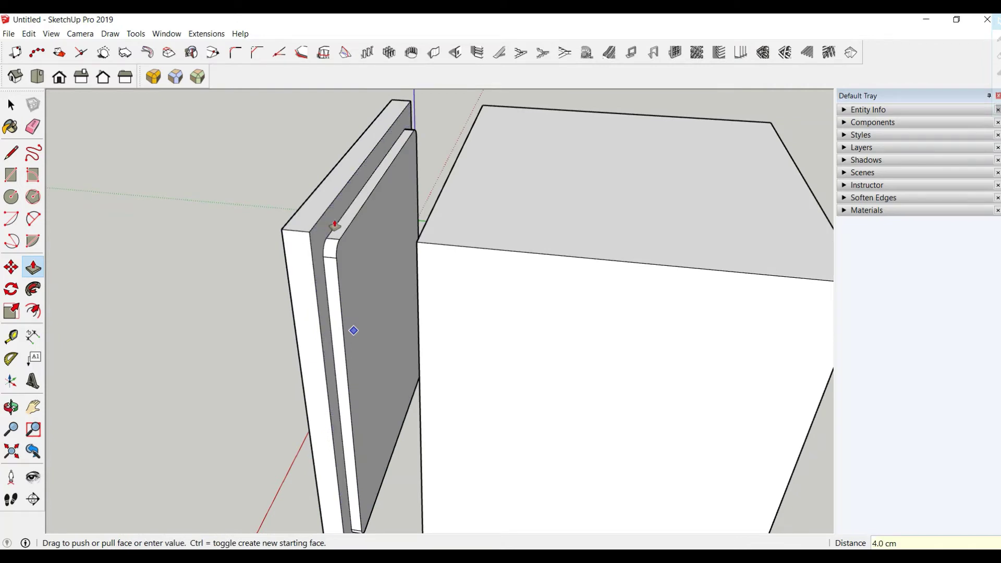
middle_click_drag(352, 334, 420, 253)
scroll(420, 253, "down", 5)
middle_click_drag(476, 292, 571, 268)
scroll(518, 228, "up", 3)
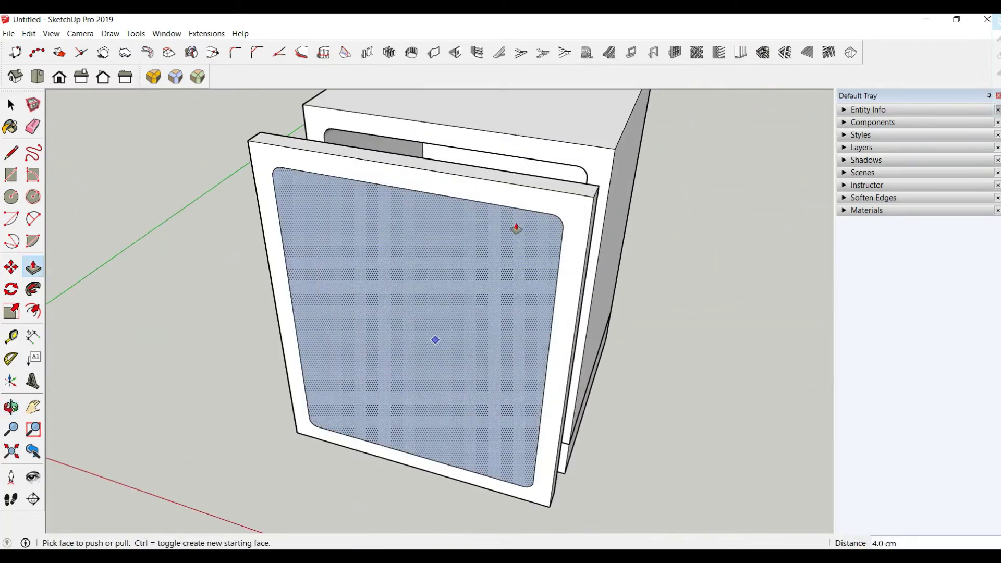
Reverse the door's blue front face so the white side shows.
key("space")
left_click(350, 234)
right_click(351, 234)
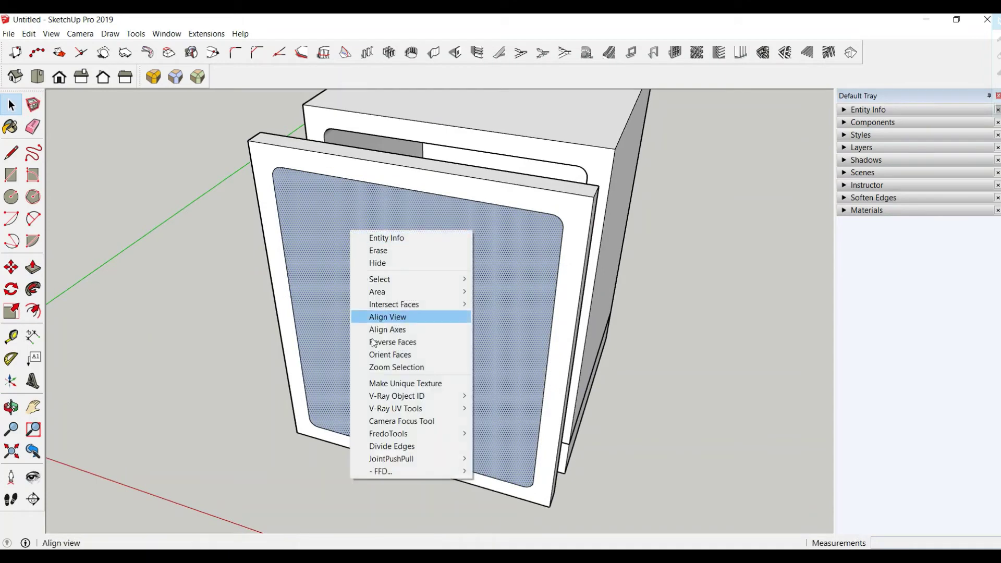
left_click(417, 342)
middle_click_drag(374, 326, 411, 253)
scroll(364, 172, "up", 2)
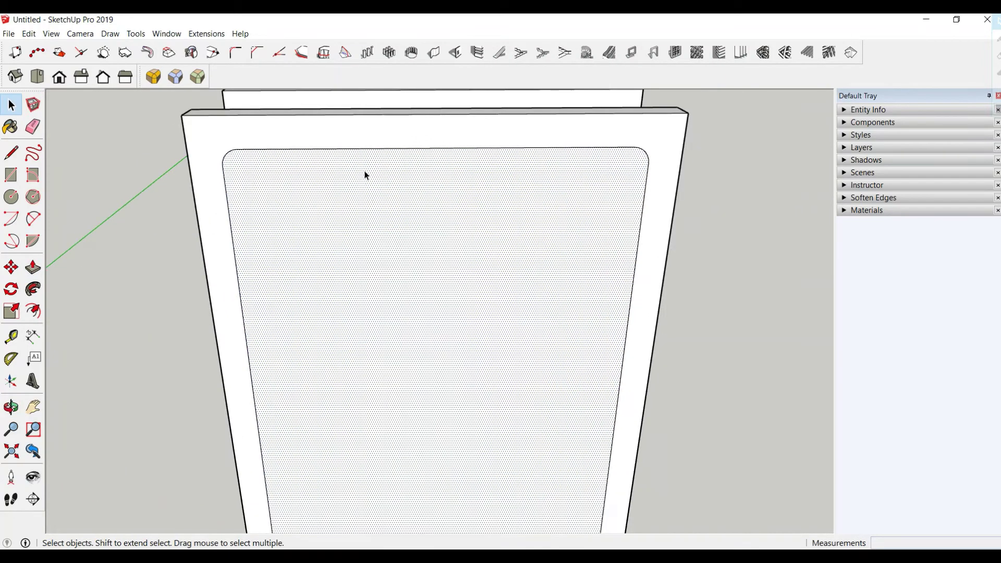
scroll(362, 165, "down", 3)
Erase the inner rounded outline's edges and arcs from the door front.
key("e")
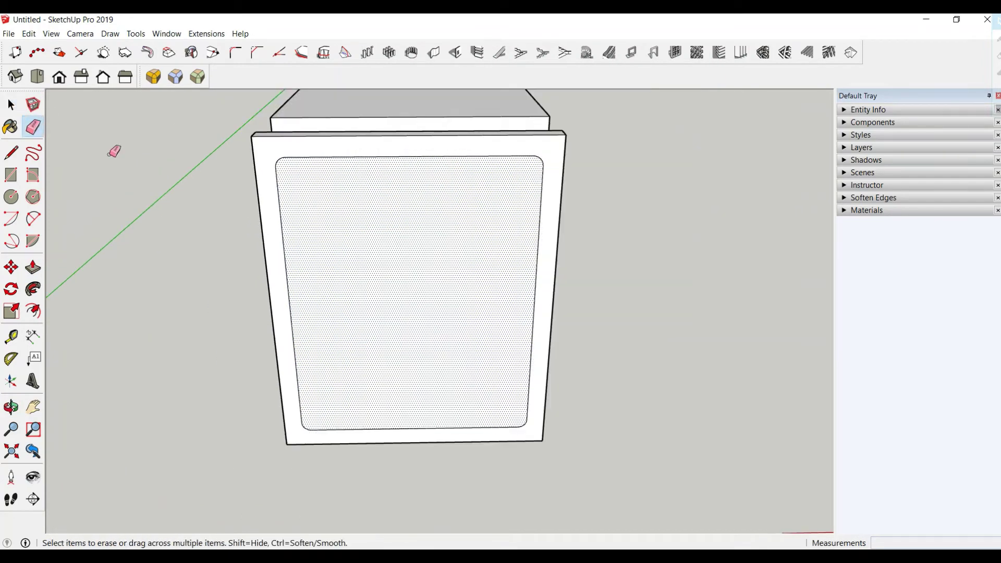
left_click(289, 156)
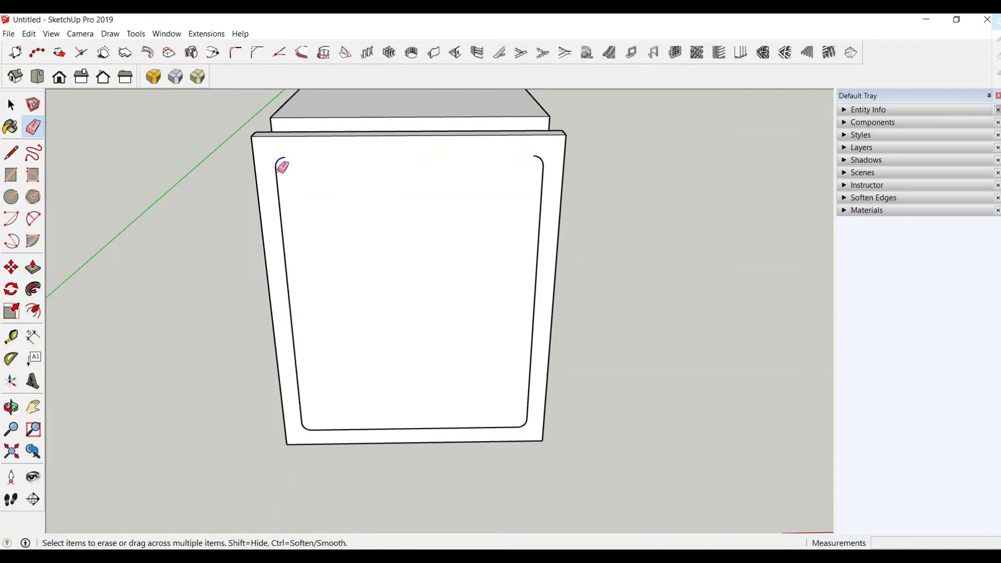
left_click_drag(279, 168, 287, 158)
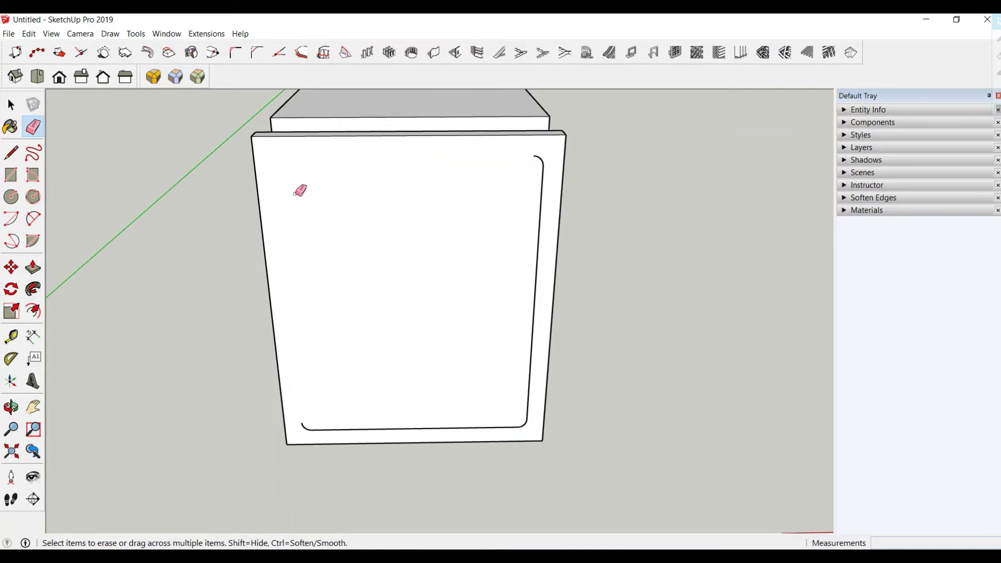
left_click_drag(323, 431, 326, 430)
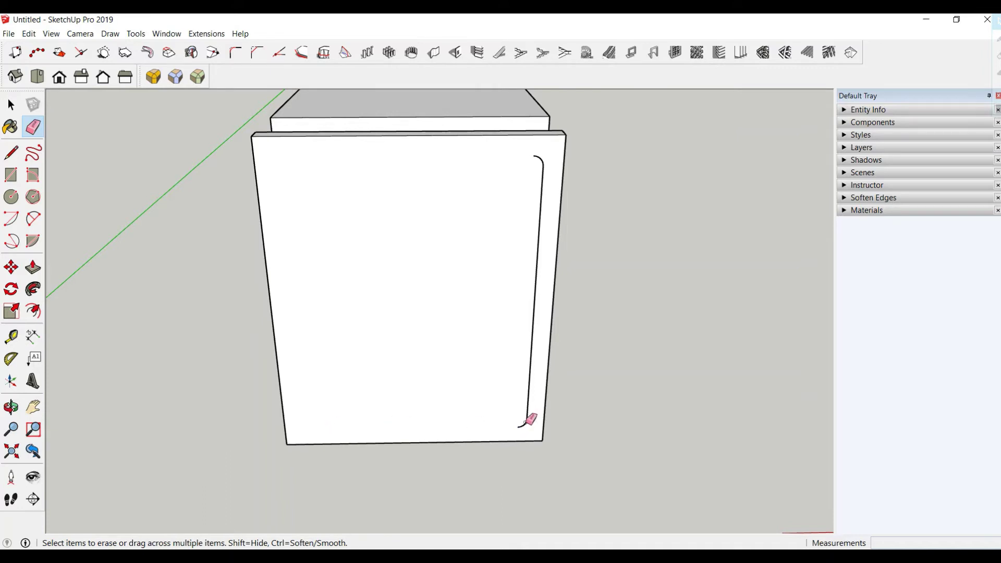
left_click_drag(518, 429, 528, 425)
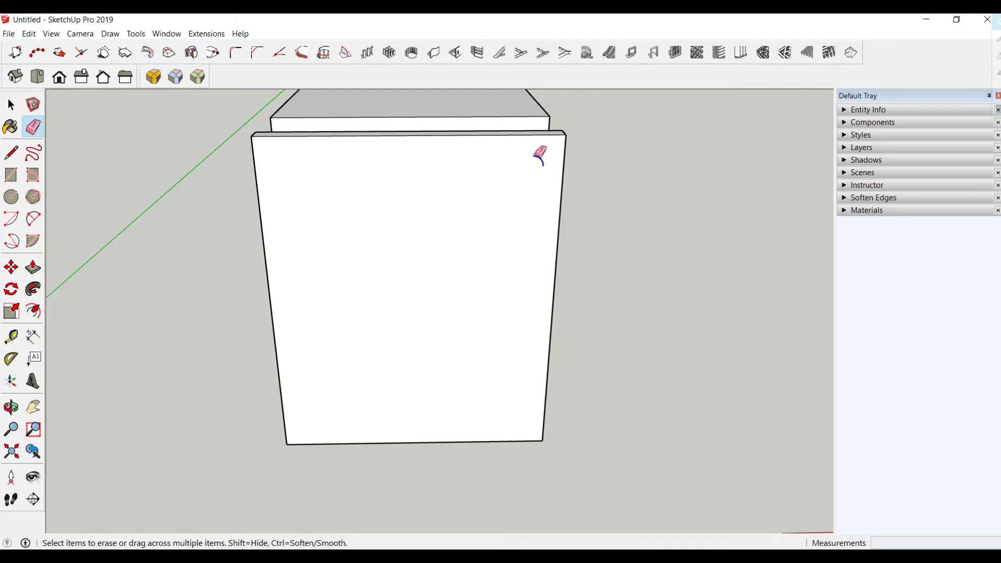
mouse_move(578, 166)
middle_mouse_down()
mouse_move(320, 226)
mouse_move(733, 196)
mouse_move(639, 156)
mouse_move(355, 272)
middle_mouse_up()
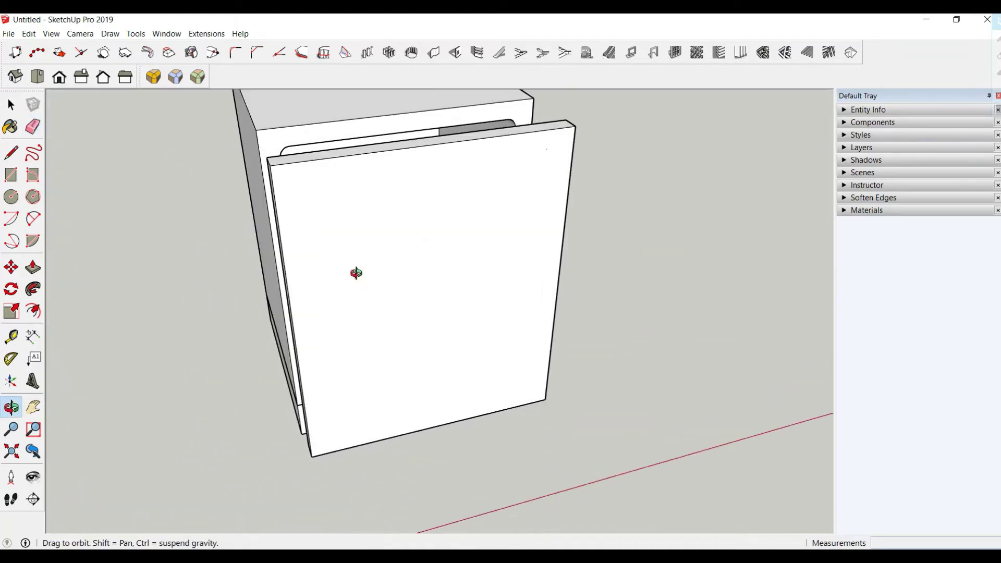
Make the whole door panel a group.
left_click(11, 104)
triple_click(457, 240)
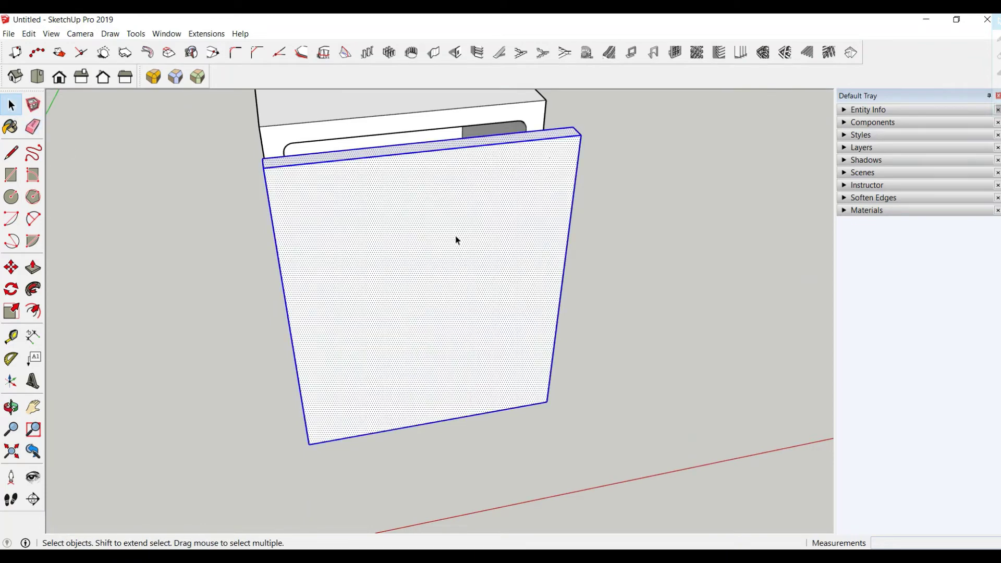
right_click(456, 240)
left_click(493, 331)
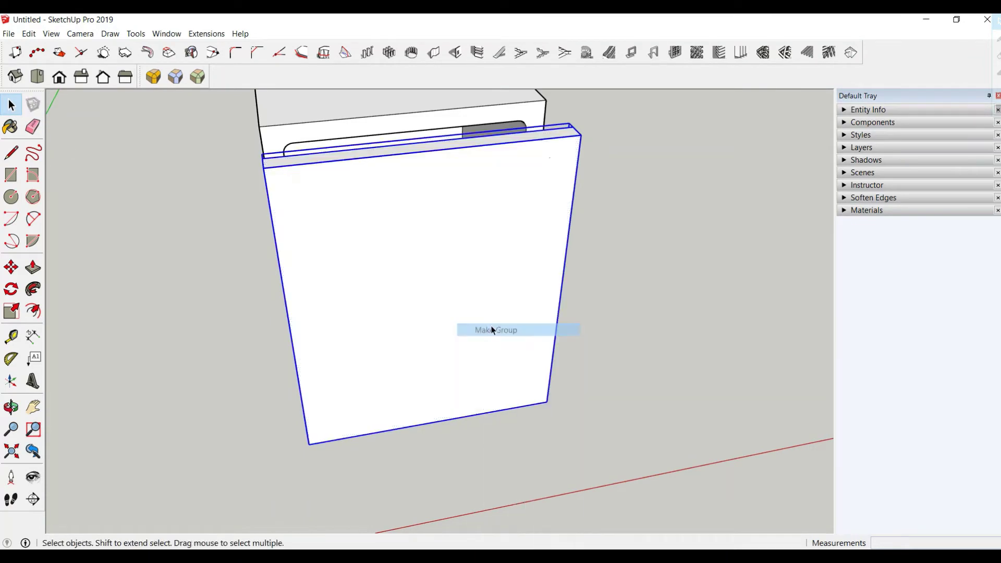
mouse_move(493, 330)
middle_mouse_down()
mouse_move(351, 181)
mouse_move(360, 232)
mouse_move(394, 282)
mouse_move(375, 210)
mouse_move(426, 279)
mouse_move(401, 257)
middle_mouse_up()
Round the door's front edges with a 0.5 cm, 12-segment Round Corner.
left_click(402, 257)
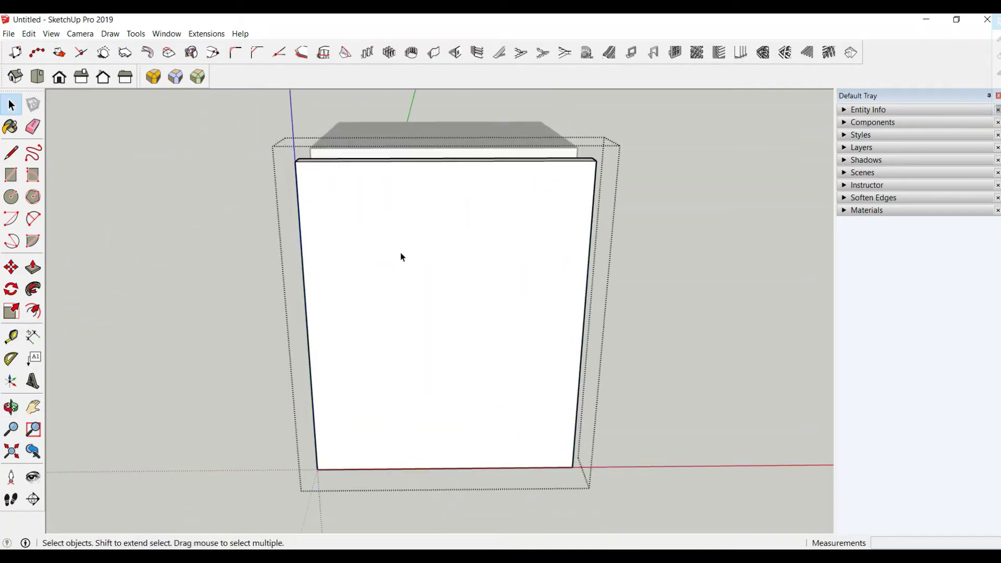
double_click(382, 205)
left_click(382, 204, "shift")
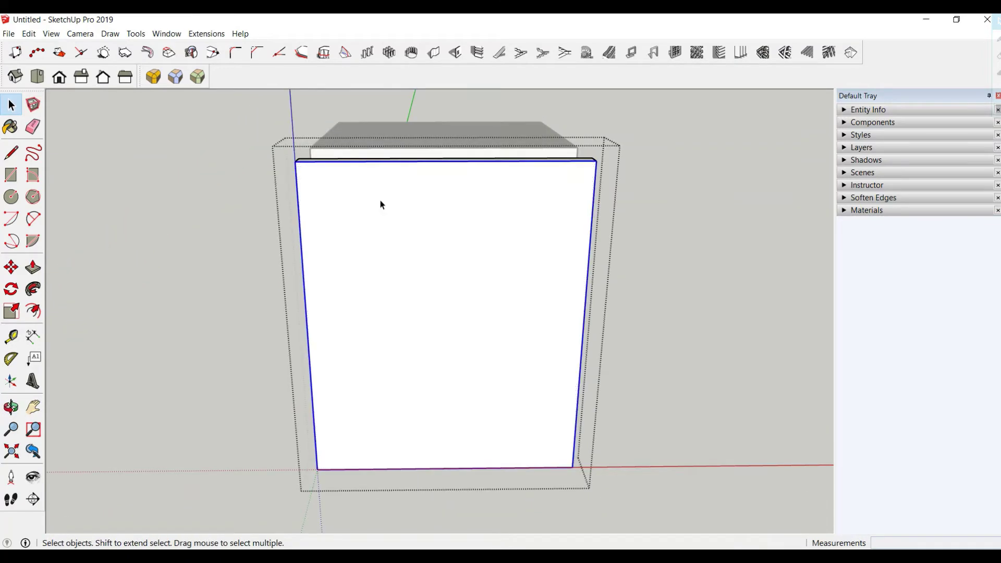
left_click(153, 76)
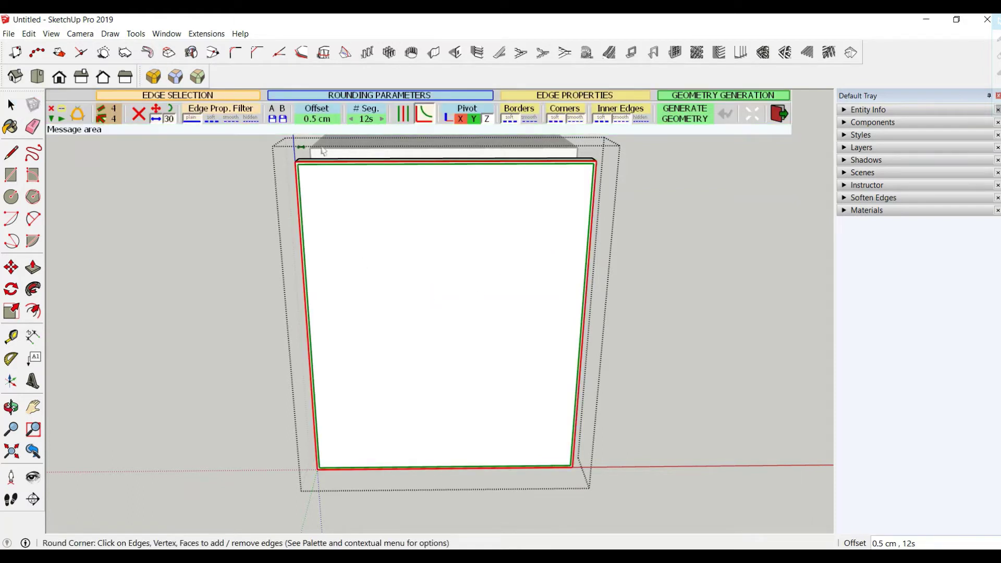
left_click(238, 299)
key("space")
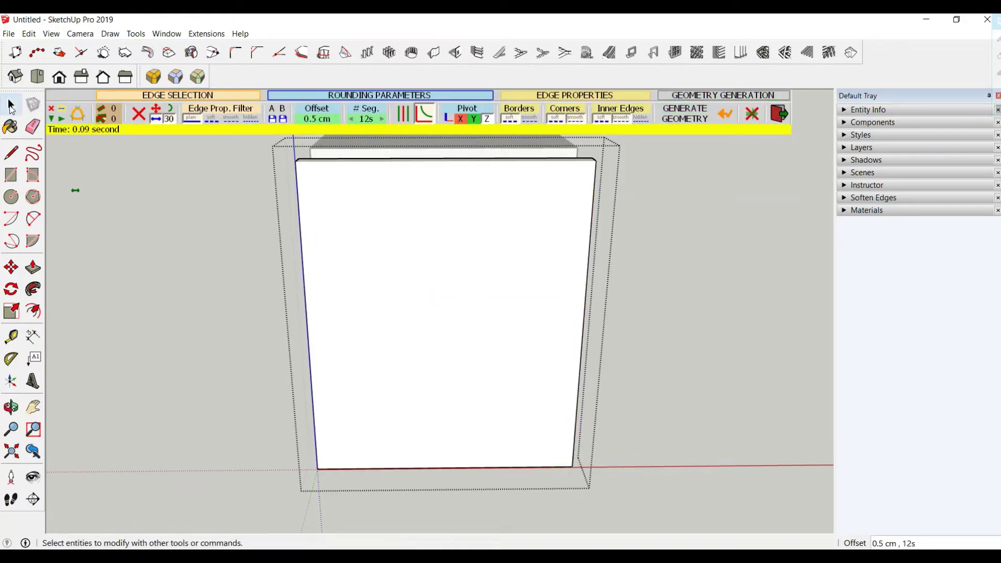
mouse_move(150, 197)
middle_mouse_down()
mouse_move(325, 264)
mouse_move(248, 227)
mouse_move(350, 264)
mouse_move(183, 292)
middle_mouse_up()
Draw a 3 x 3 cm square beside the cabinet and push/pull it into a 3 cm cube.
scroll(608, 335, "up", 5)
scroll(348, 443, "up", 2)
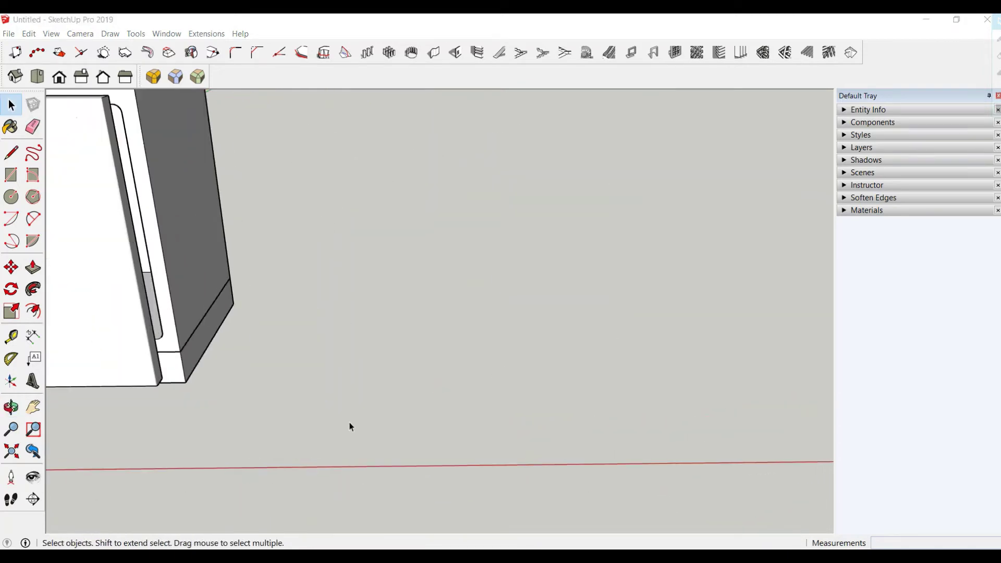
left_click(11, 175)
scroll(359, 407, "up", 1)
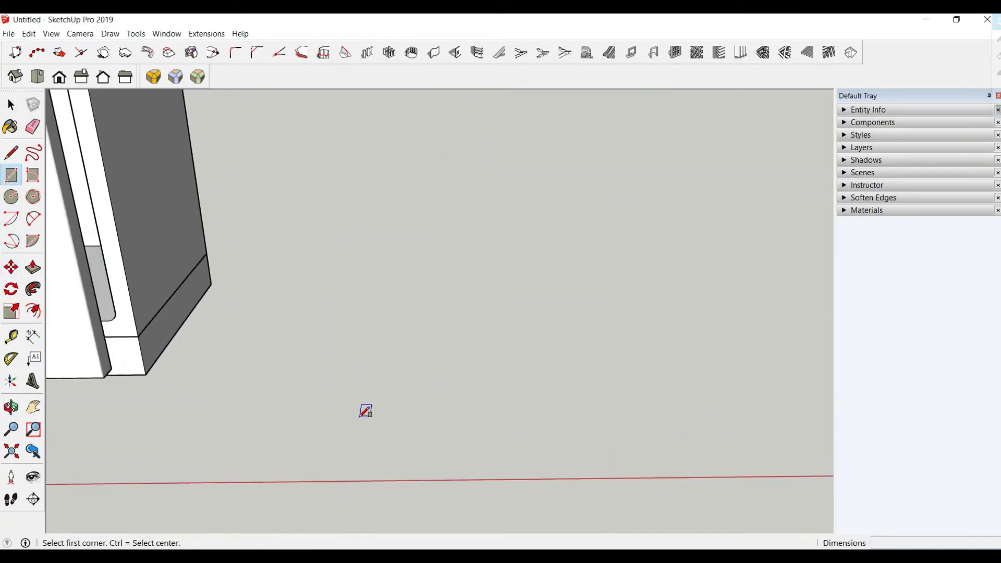
left_click(359, 417)
type("3,3")
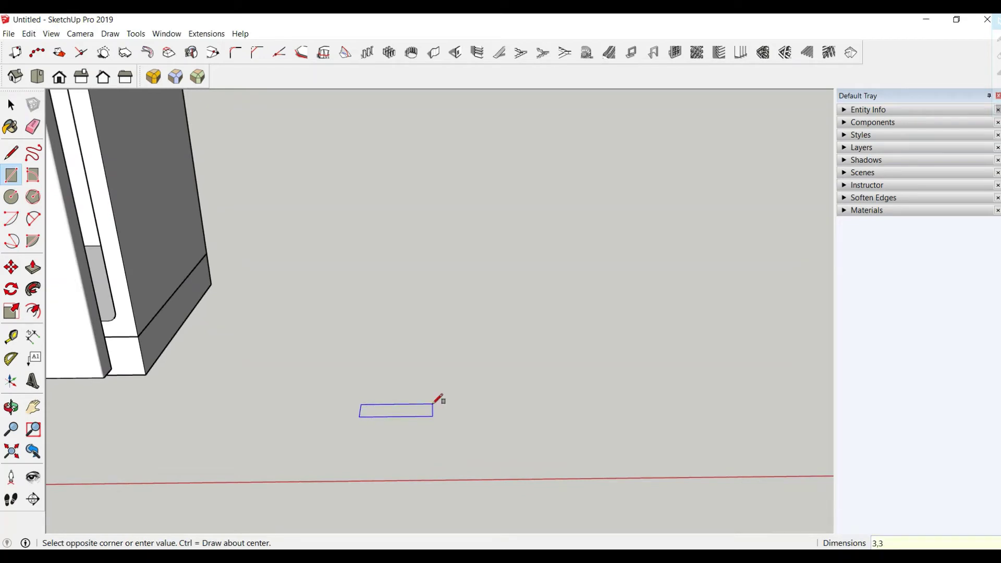
key("Return")
scroll(442, 396, "up", 2)
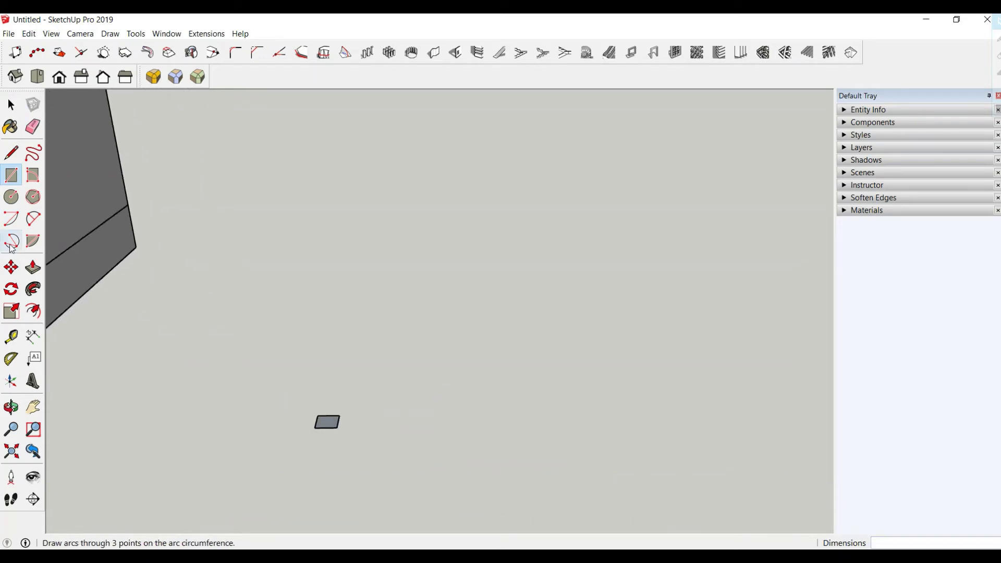
left_click(32, 269)
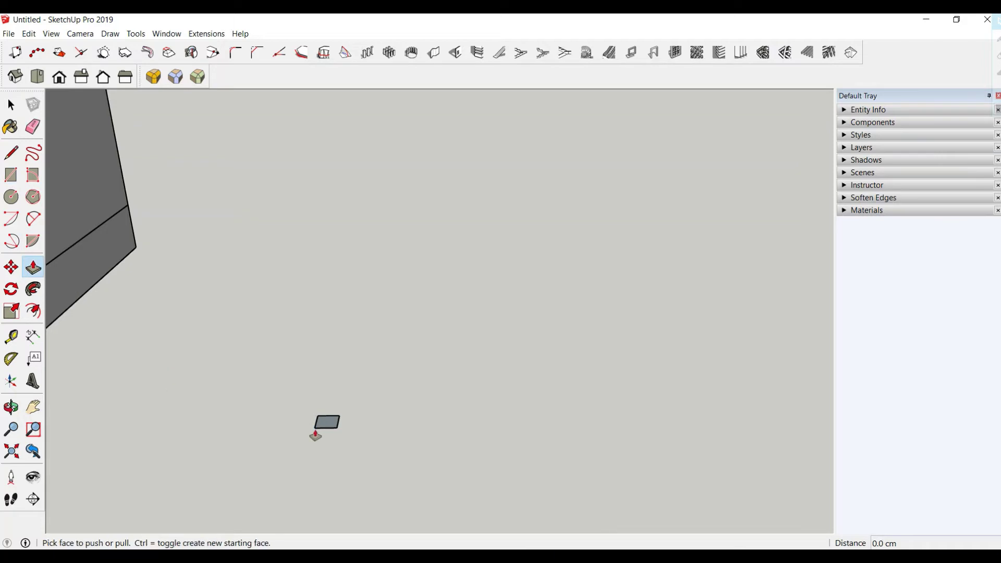
left_click(327, 424)
type("3")
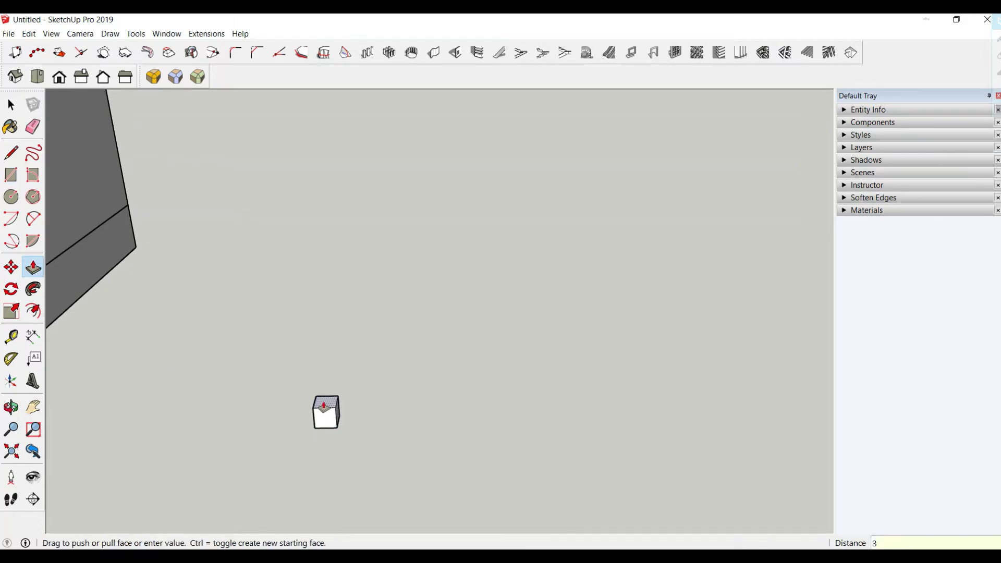
left_click(324, 417)
scroll(324, 417, "up", 1)
key("space")
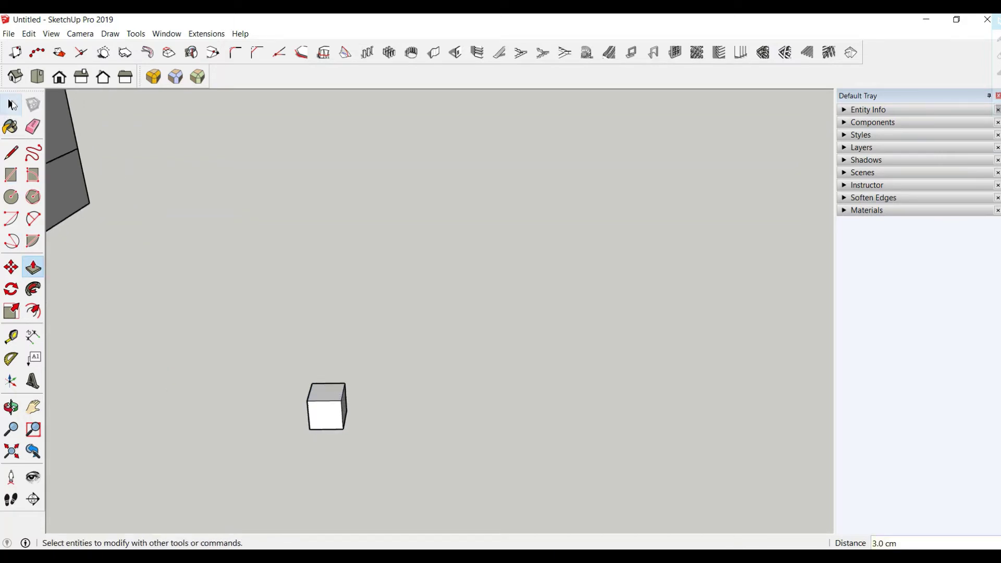
Group the cube, make it a component, and start copying it along the red axis.
triple_click(339, 411)
right_click(337, 415)
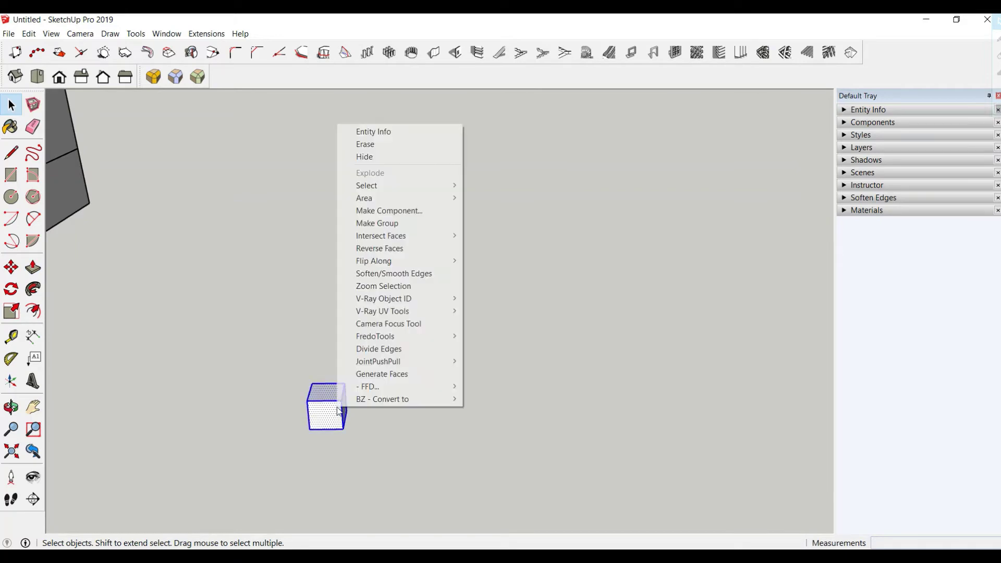
left_click(380, 223)
right_click(336, 412)
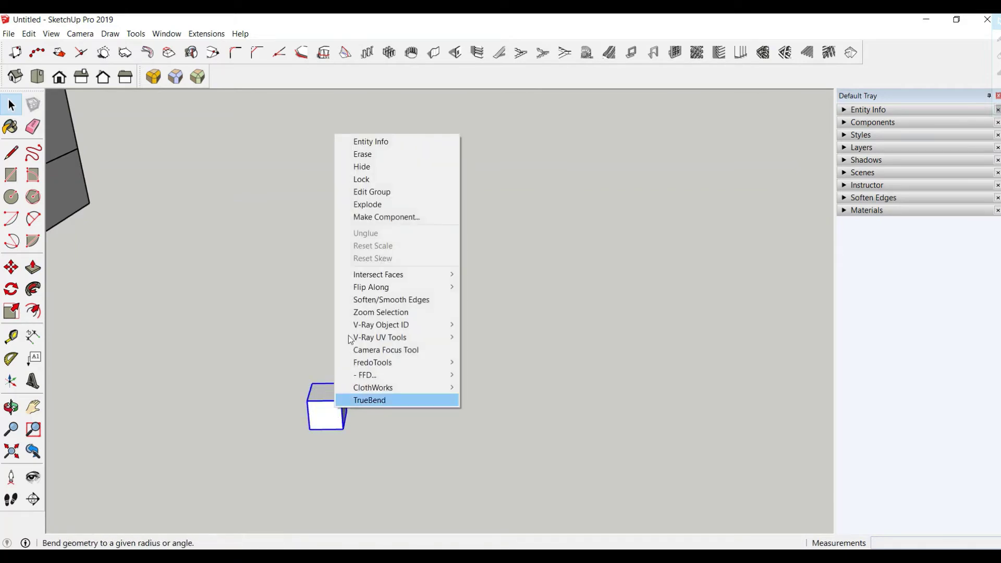
left_click(362, 221)
left_click(404, 425)
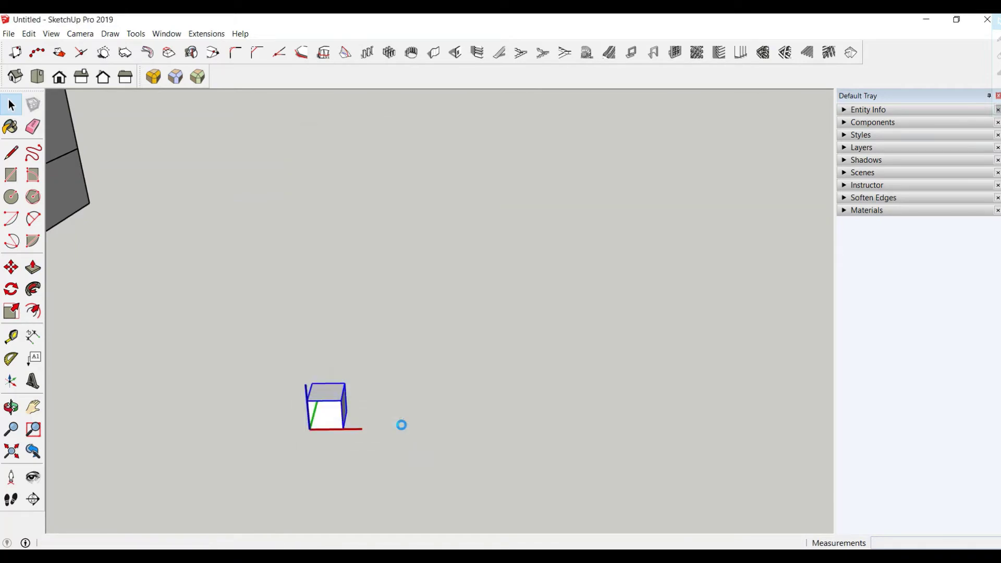
left_click(11, 267)
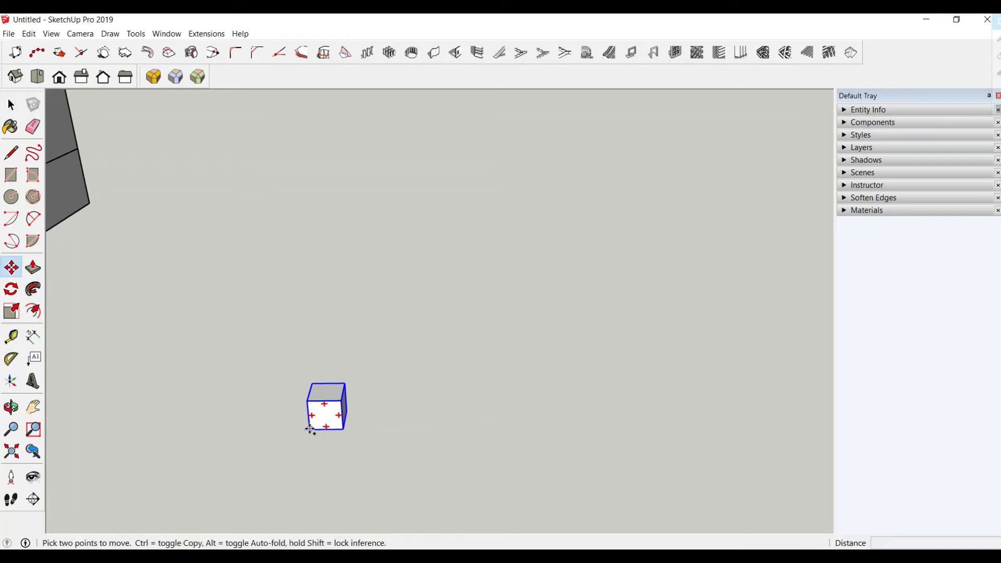
left_click(310, 429)
key("ctrl")
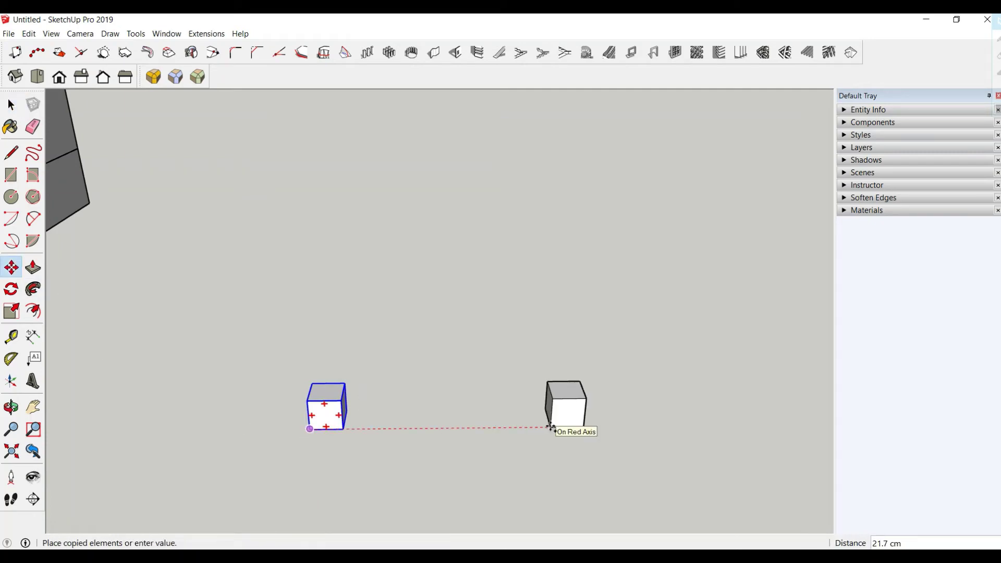
Place the cube copy 45 cm along red and flip it along its Component's Red axis.
key("Return")
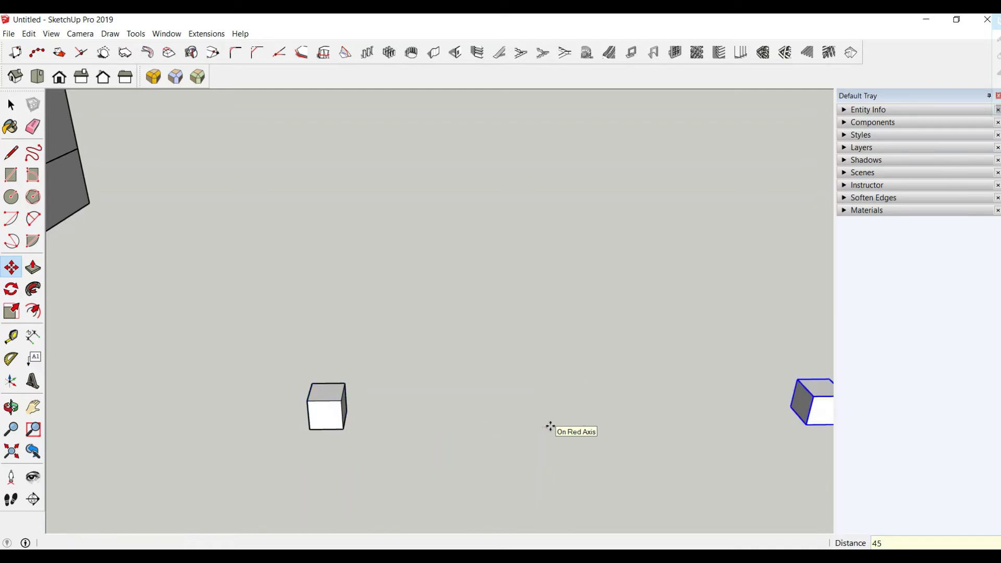
mouse_move(549, 427)
middle_mouse_down()
mouse_move(568, 400)
mouse_move(760, 424)
middle_mouse_up()
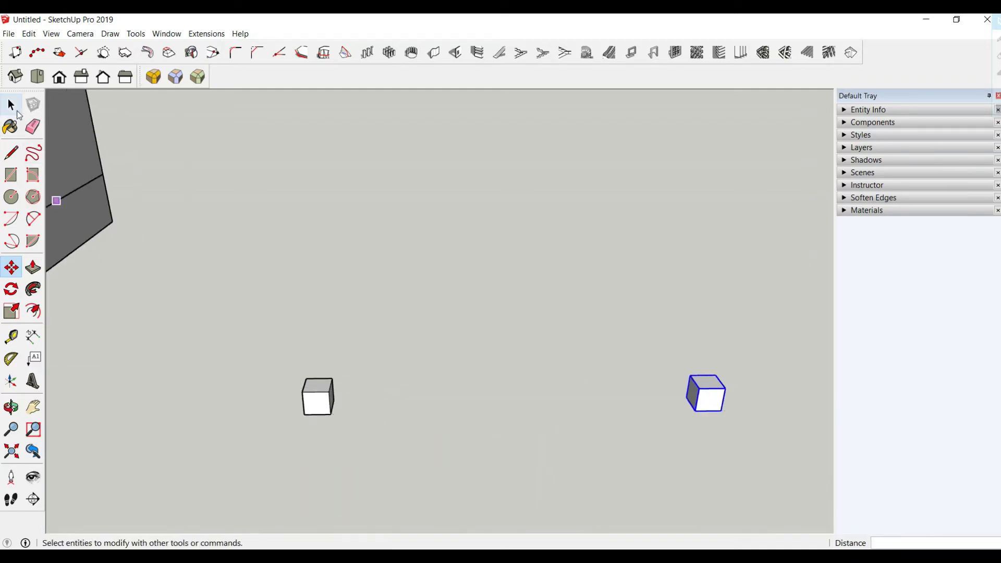
left_click(11, 105)
right_click(701, 390)
mouse_move(739, 248)
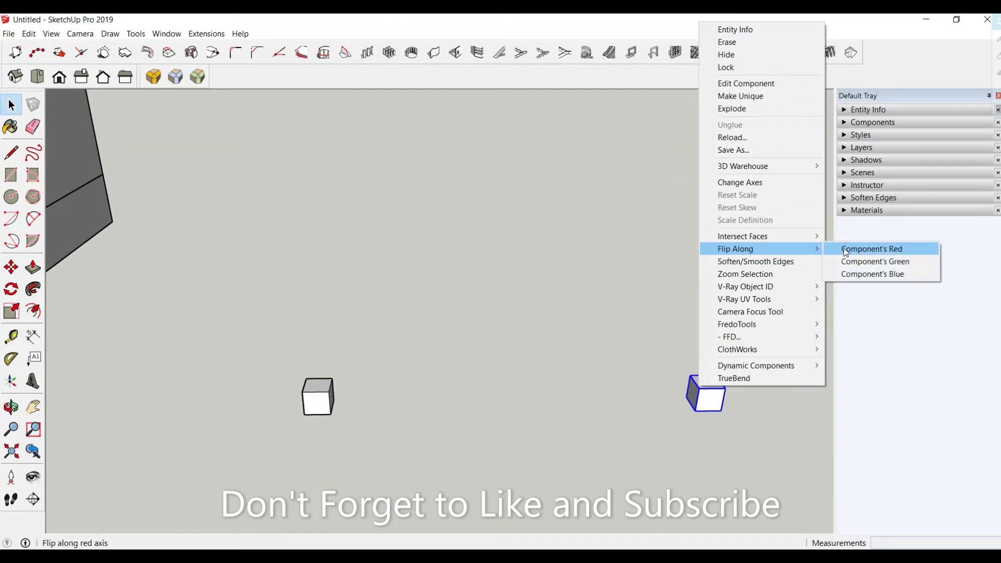
left_click(871, 248)
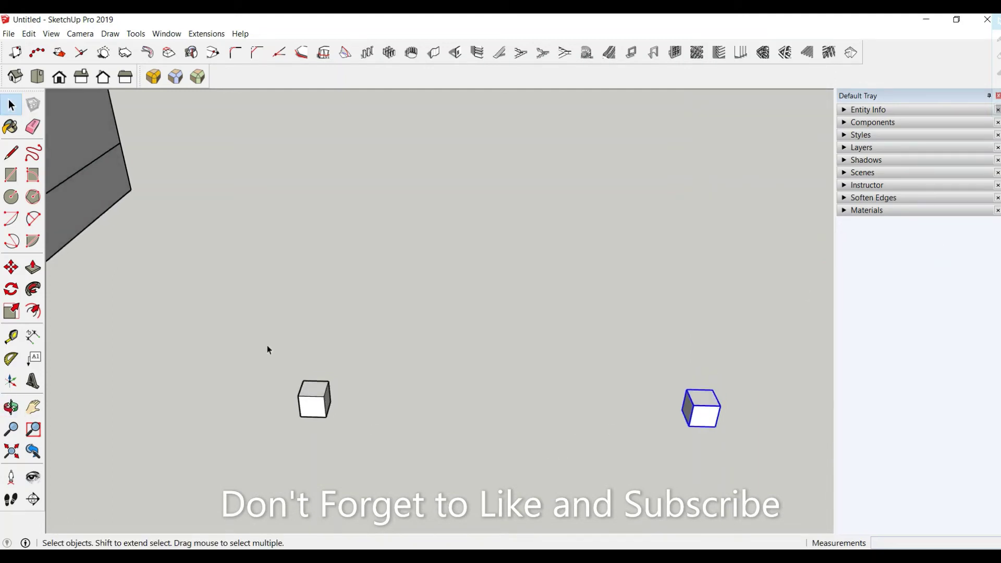
mouse_move(266, 348)
middle_mouse_down()
mouse_move(353, 335)
mouse_move(121, 180)
middle_mouse_up()
Draw a rectangle from one cube's corner to the other and push/pull it up 3 cm into a 48 x 3 cm bar.
left_click(11, 174)
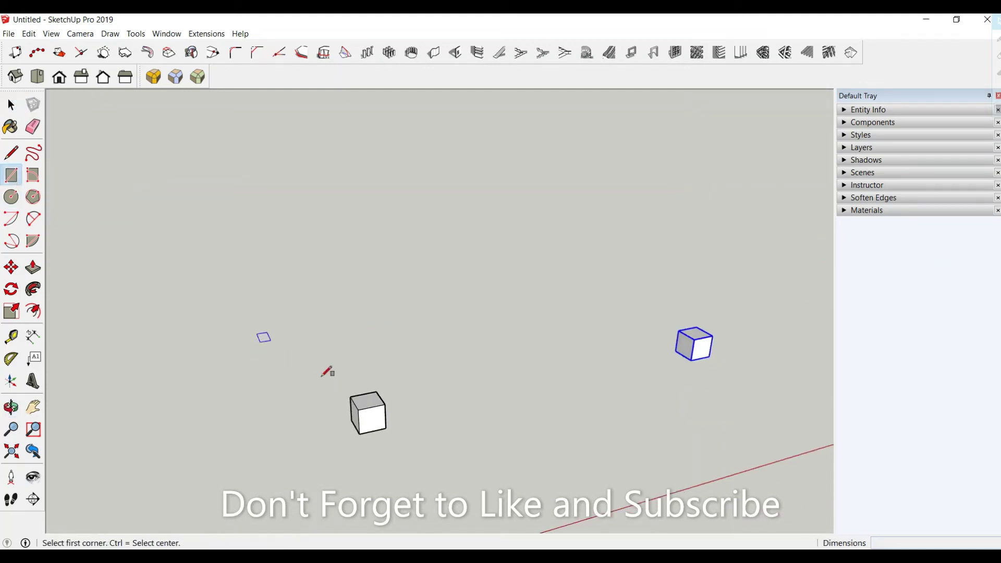
left_click(351, 396)
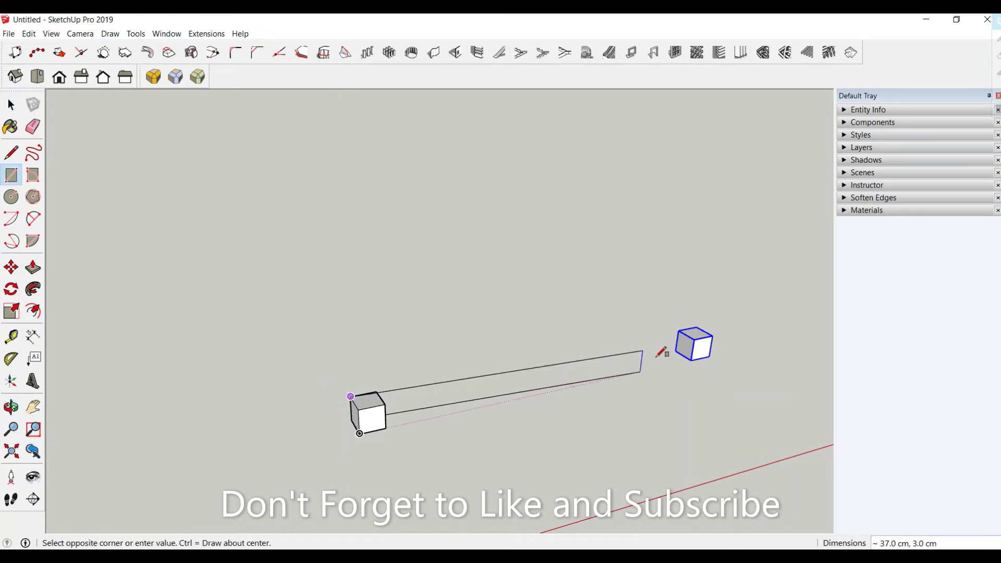
left_click(712, 334)
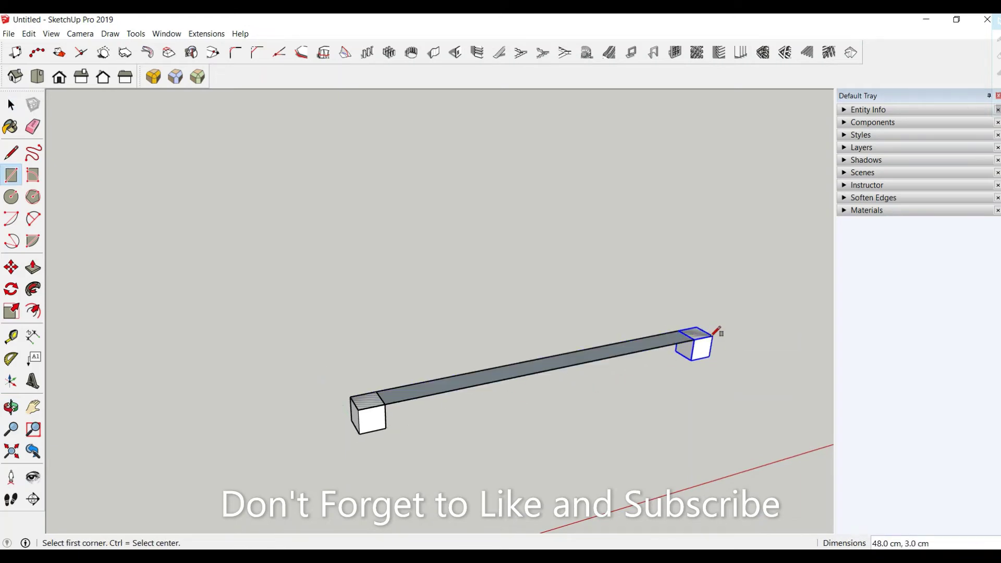
left_click(33, 268)
left_click(385, 397)
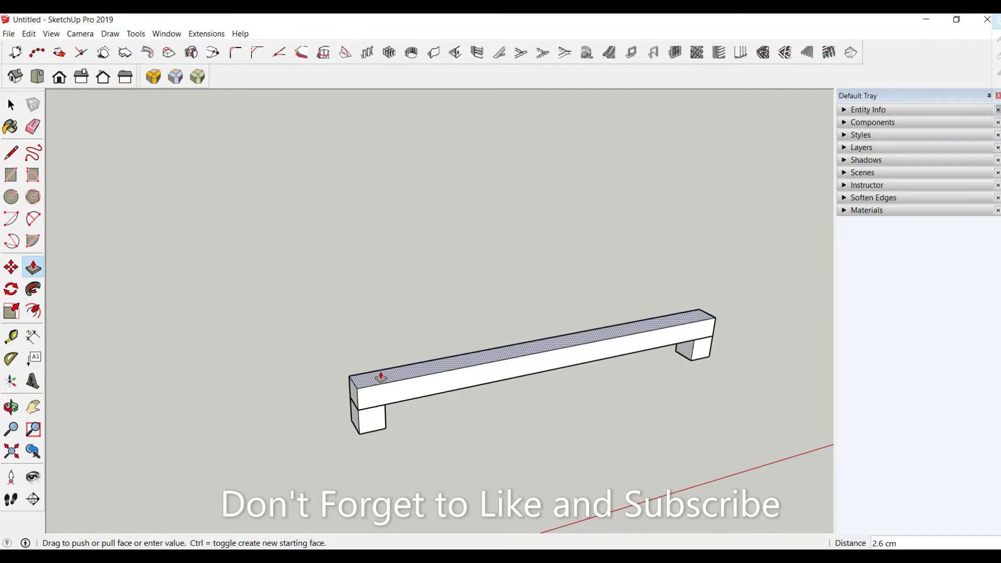
type("3")
key("Return")
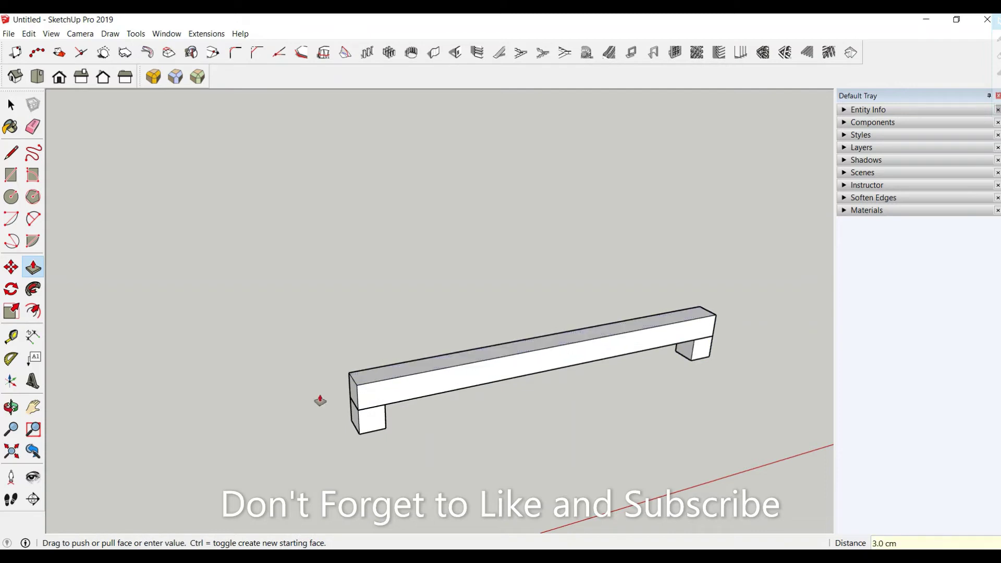
scroll(407, 418, "up", 2)
scroll(404, 420, "up", 2)
scroll(410, 412, "up", 4)
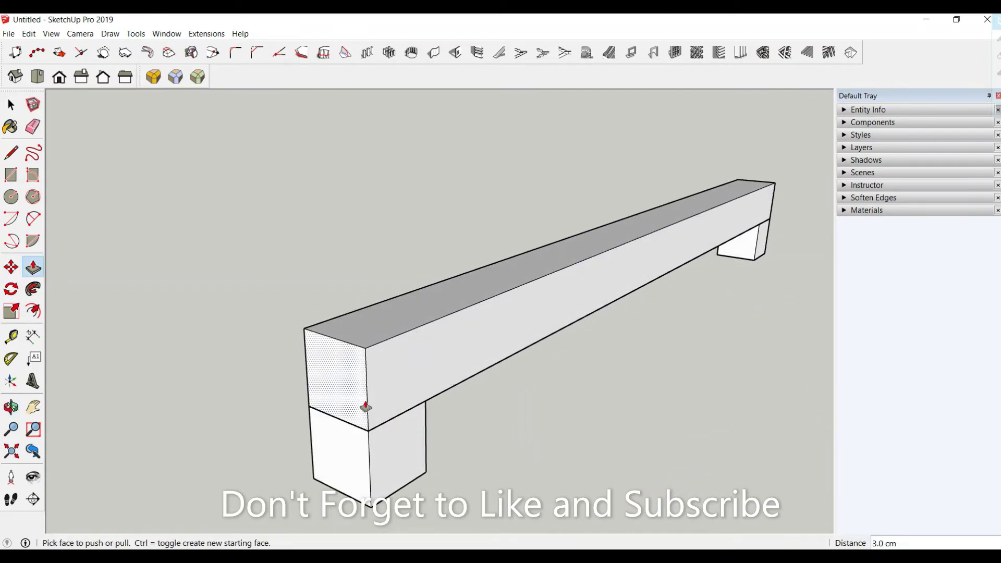
Draw a 2-point arc on the bar's end face and push the corners away 48 cm to round its top.
left_click(32, 226)
left_click(286, 382)
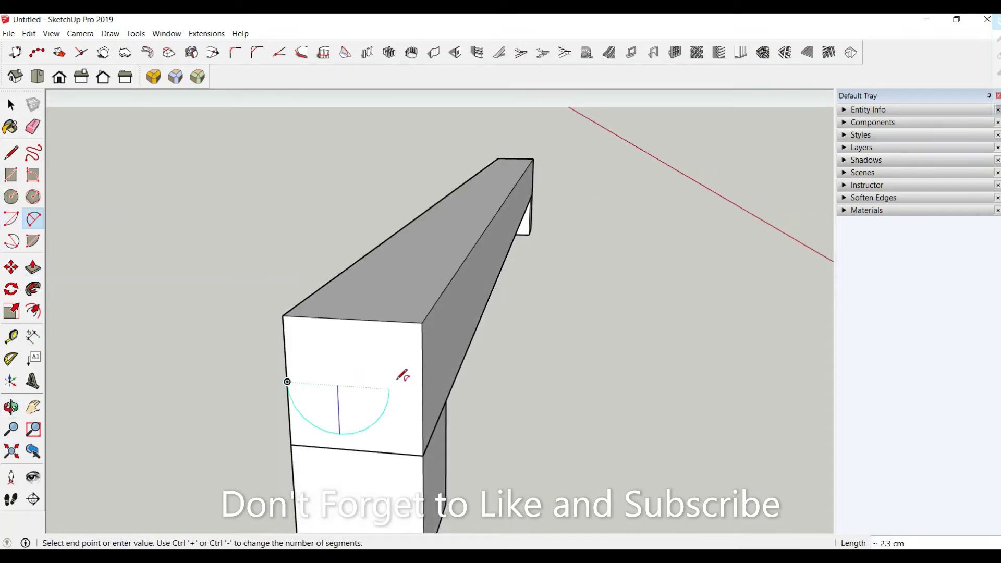
left_click(422, 390)
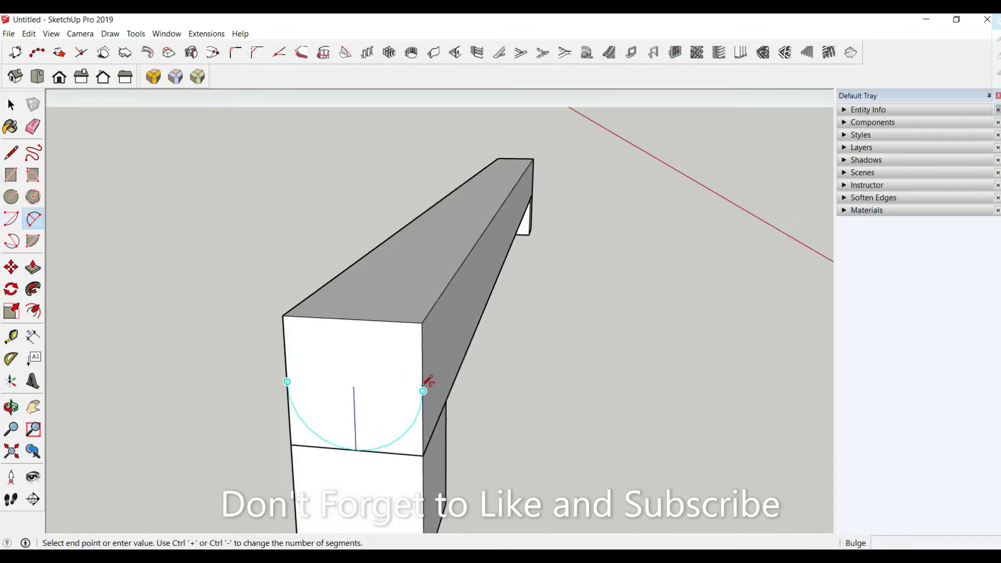
left_click(362, 316)
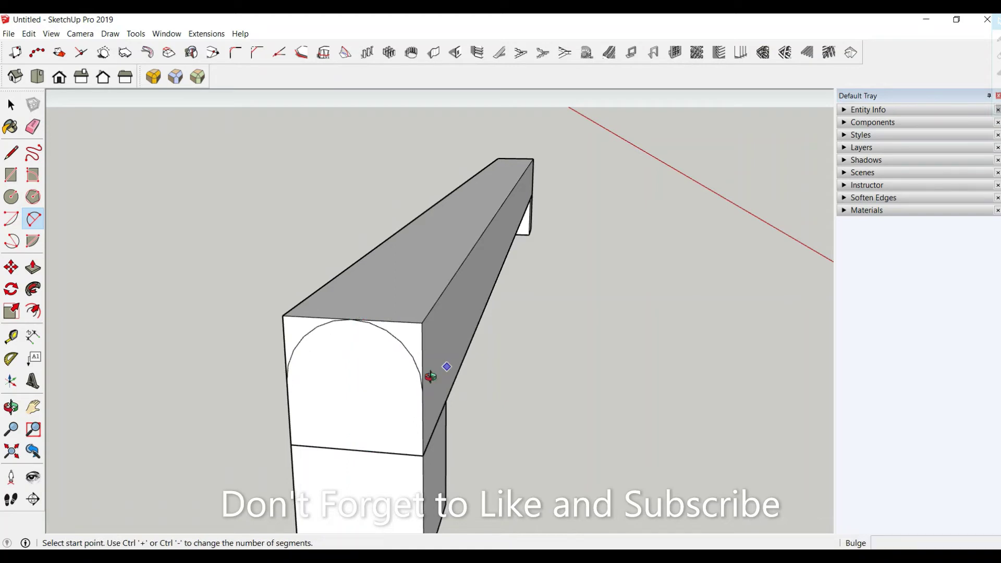
middle_click_drag(439, 373, 3, 248)
left_click(33, 267)
left_click_drag(365, 336, 739, 147)
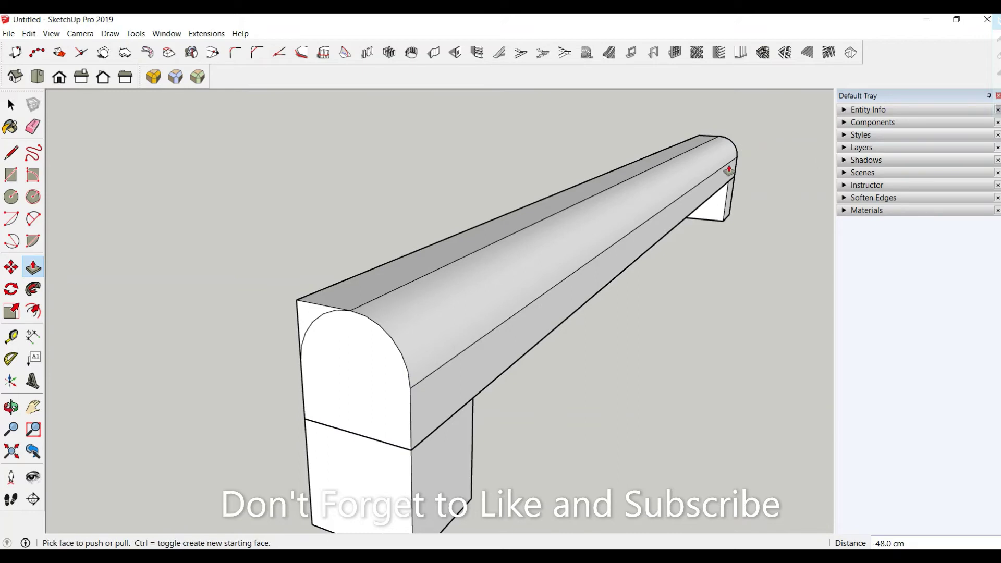
left_click_drag(306, 315, 711, 129)
middle_click_drag(710, 130, 360, 250)
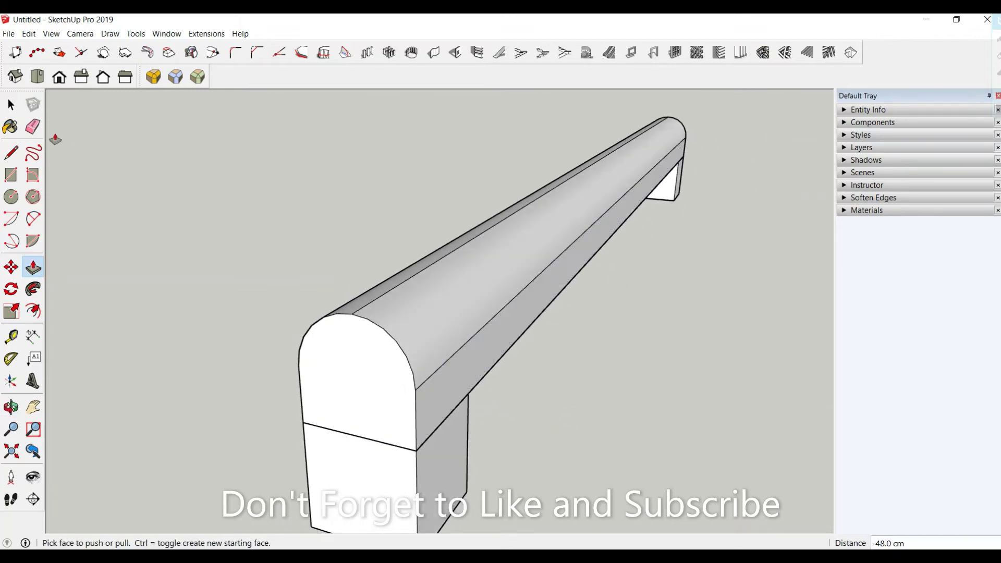
Select the whole rounded bar and make it a group.
left_click(34, 126)
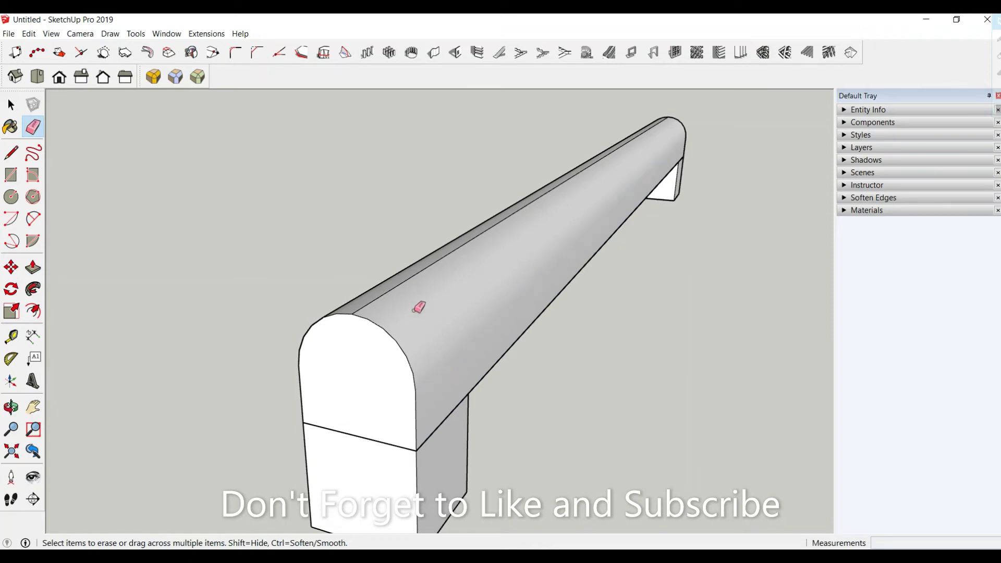
mouse_move(354, 307)
middle_mouse_down()
mouse_move(552, 342)
mouse_move(336, 400)
mouse_move(342, 342)
mouse_move(403, 395)
middle_mouse_up()
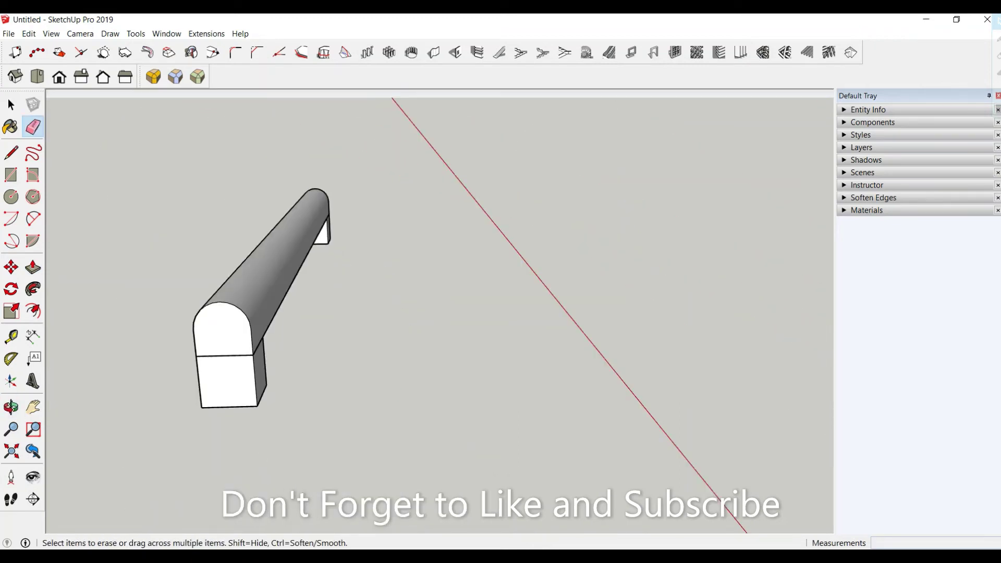
left_click(11, 105)
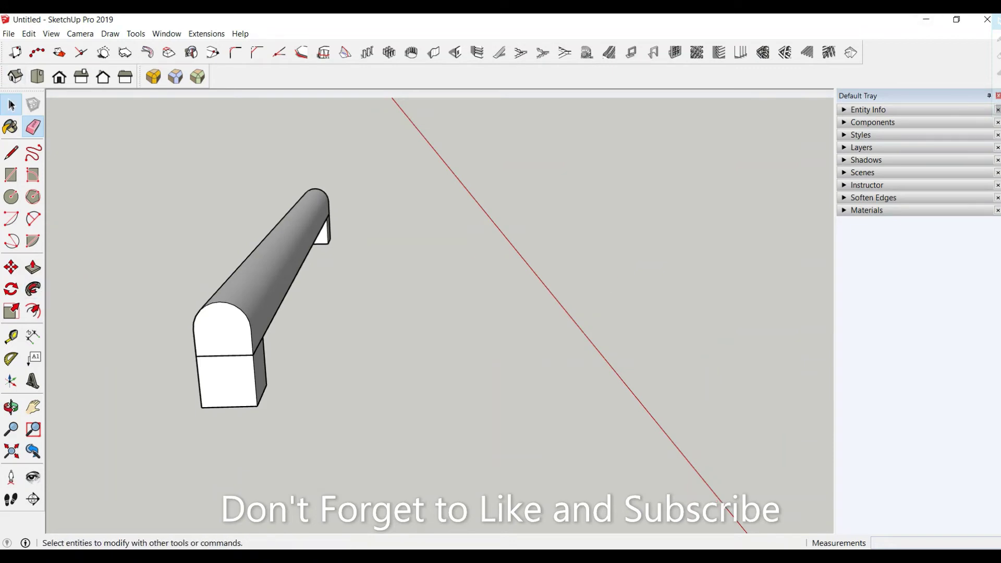
mouse_move(120, 245)
middle_mouse_down()
mouse_move(144, 249)
mouse_move(115, 296)
middle_mouse_up()
scroll(183, 286, "up", 3)
triple_click(183, 286)
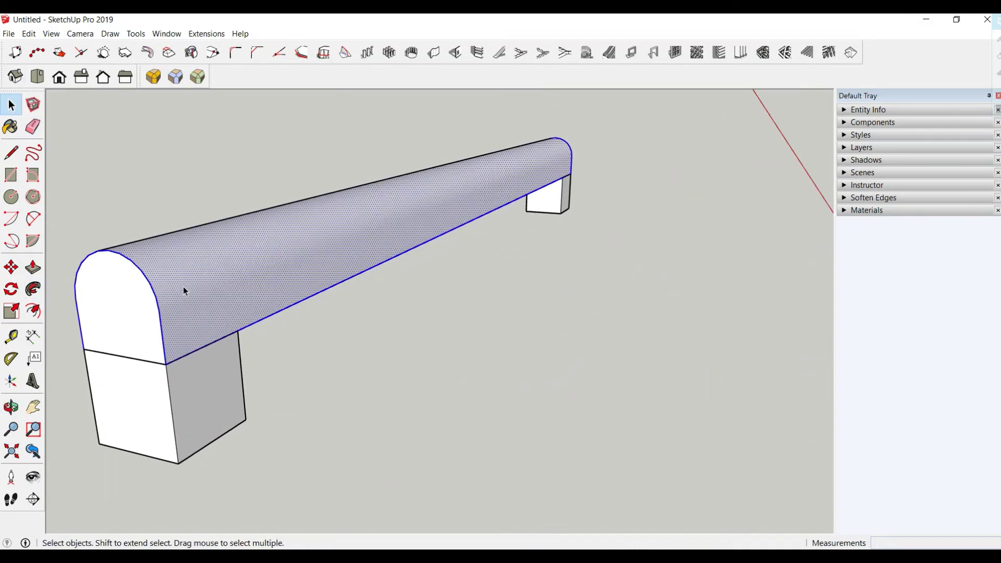
right_click(183, 286)
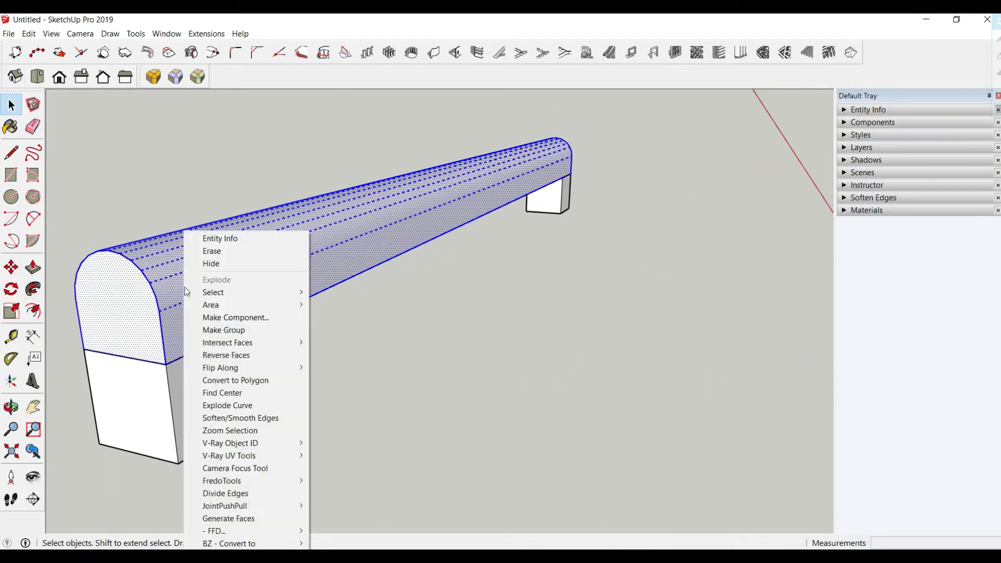
left_click(230, 330)
mouse_move(308, 379)
middle_mouse_down()
mouse_move(480, 369)
mouse_move(452, 368)
middle_mouse_up()
left_click(451, 368)
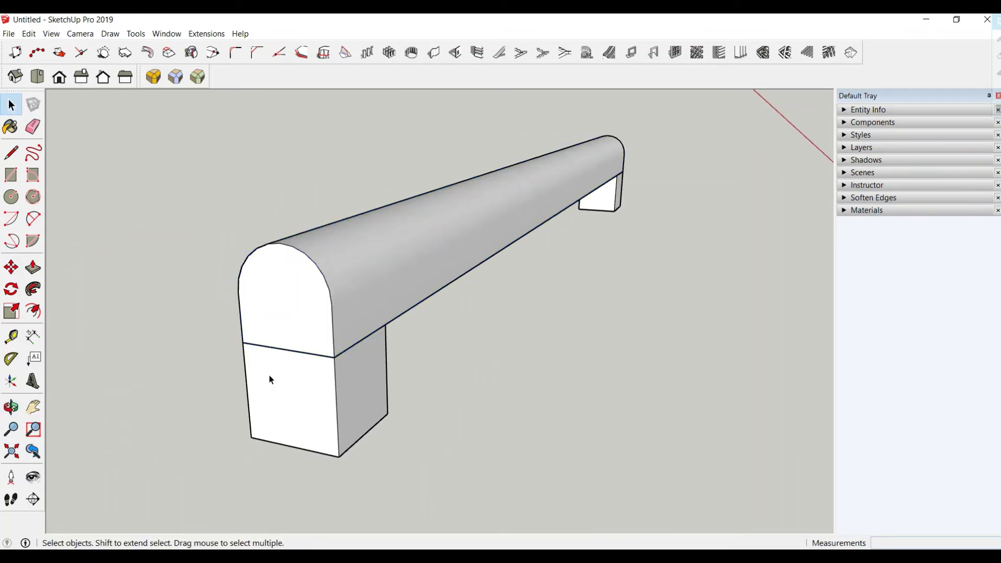
scroll(268, 374, "up", 2)
left_click(11, 175)
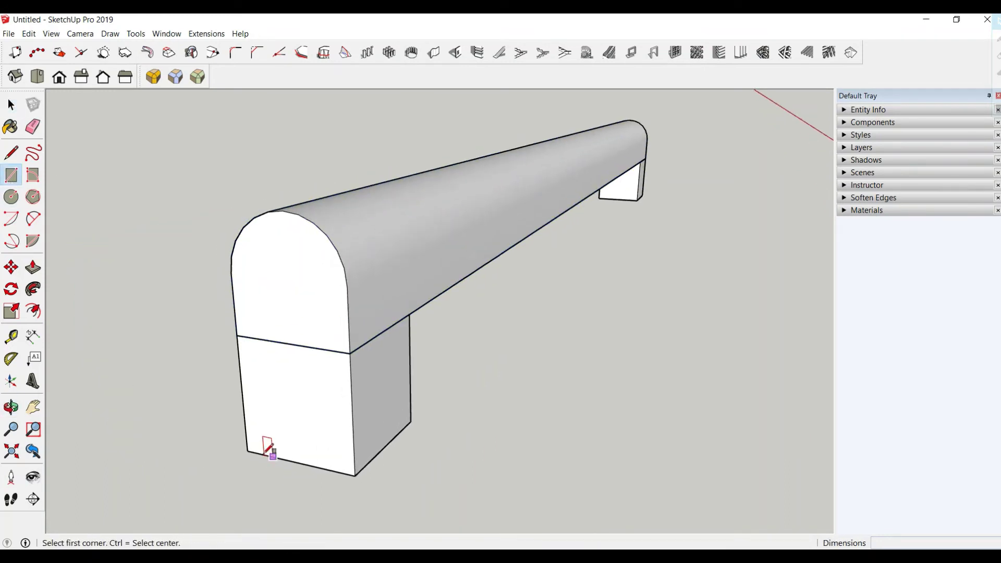
Draw a rectangle and matching arch on the bar's end, erasing the line between them.
left_click(248, 449)
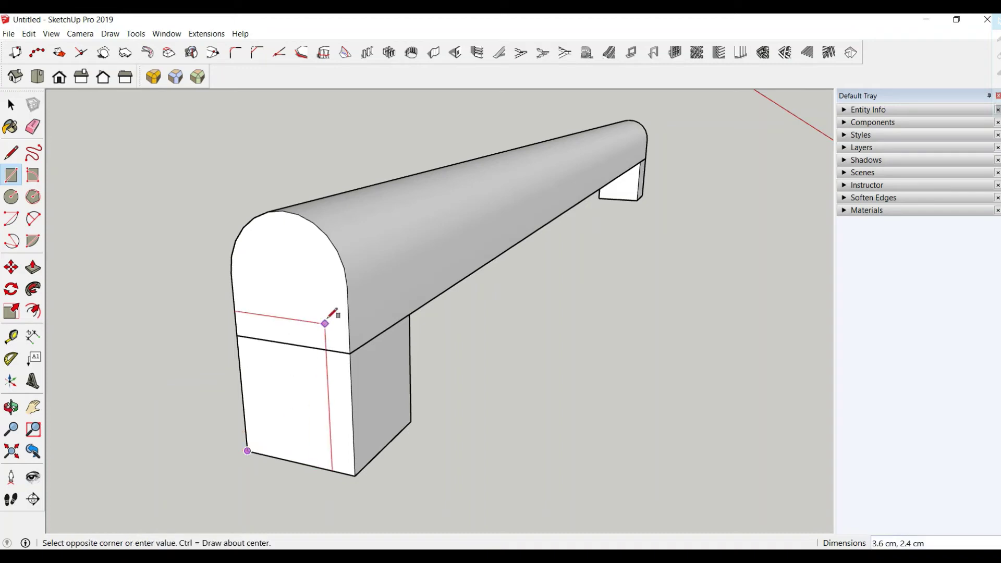
left_click(348, 285)
mouse_move(350, 284)
middle_mouse_down()
mouse_move(268, 339)
mouse_move(92, 307)
middle_mouse_up()
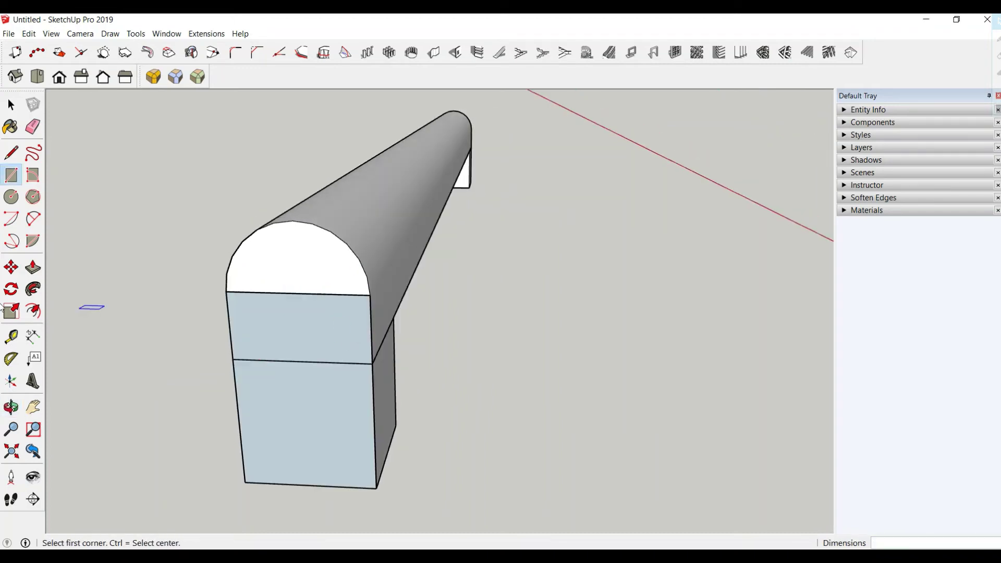
left_click(31, 222)
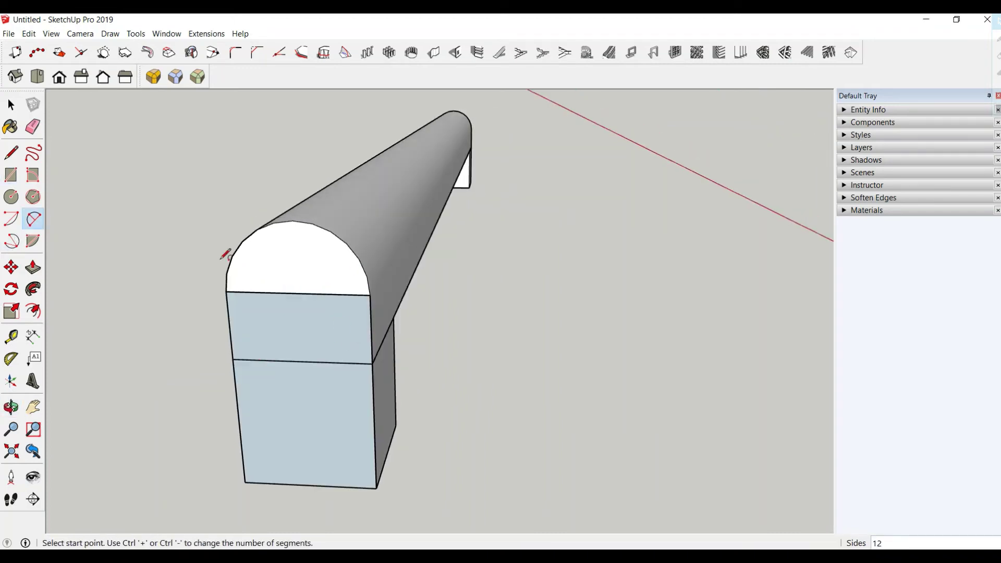
left_click(226, 290)
left_click(371, 294)
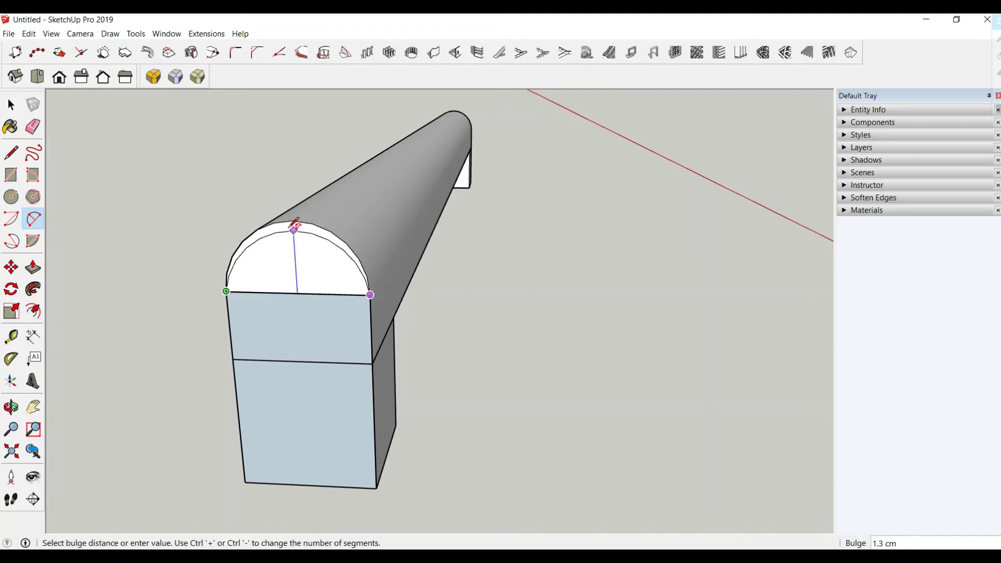
left_click(293, 219)
left_click(33, 127)
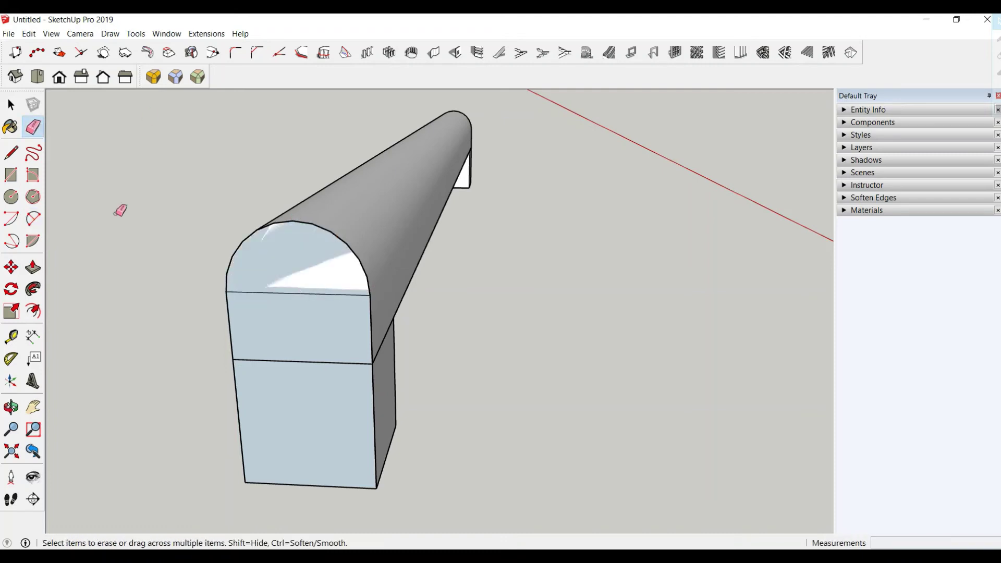
left_click(302, 293)
middle_click_drag(386, 325, 240, 363)
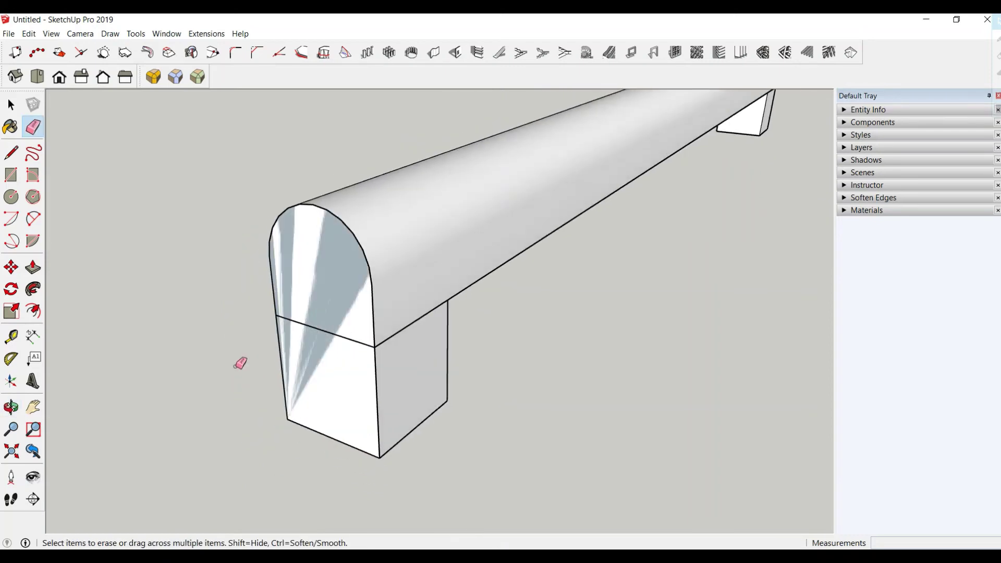
Pull the rounded end face out 0.2 cm to form a thin end cap.
left_click(33, 267)
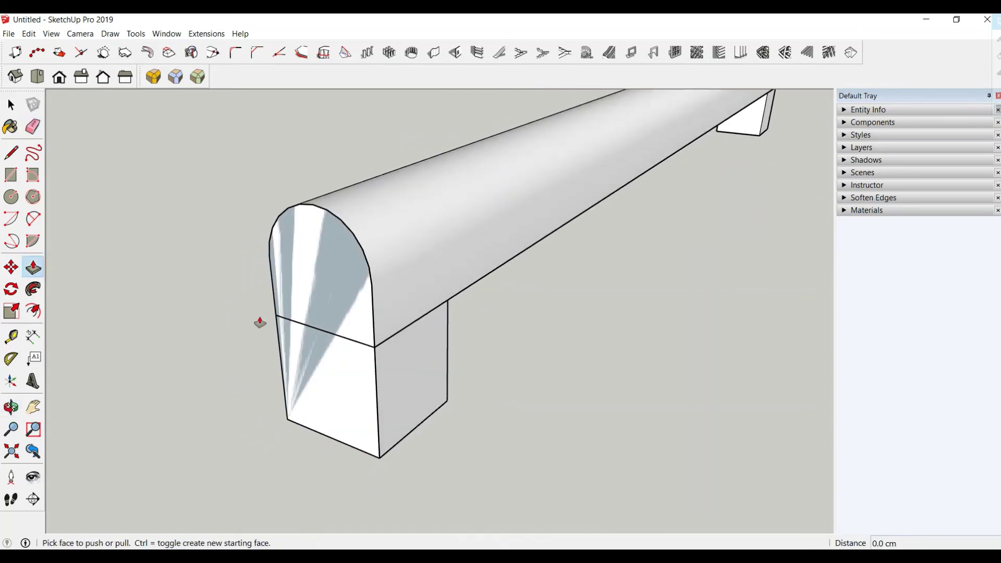
left_click(335, 304)
left_click_drag(335, 304, 330, 311)
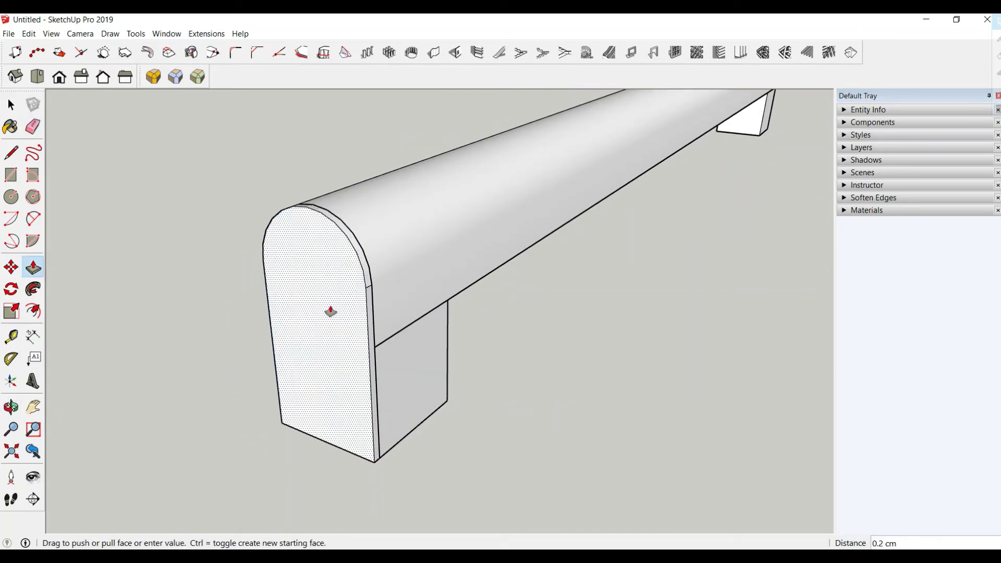
left_click(330, 311)
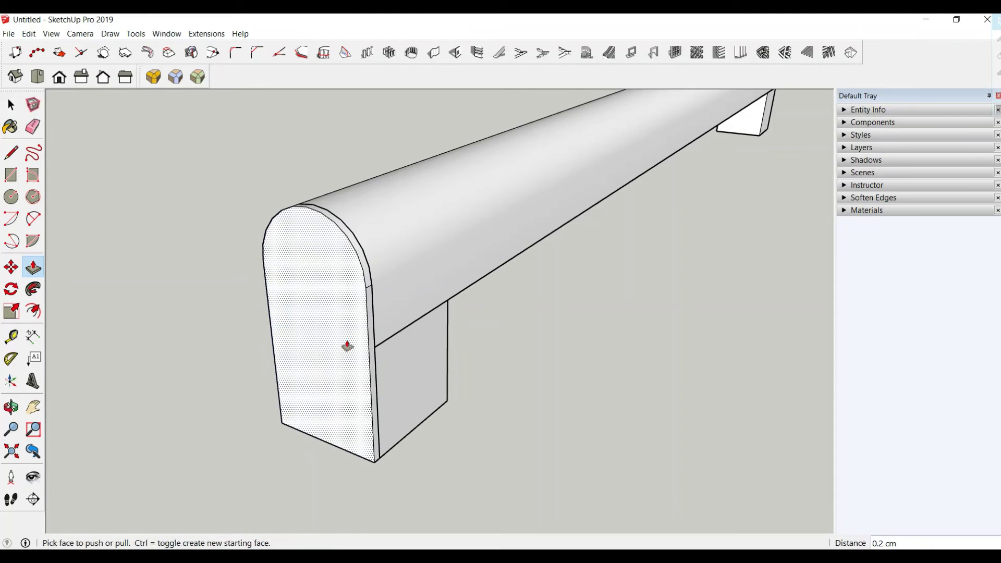
Round the end cap's outline edges with a 0.1 cm Round Corner offset.
left_click(11, 105)
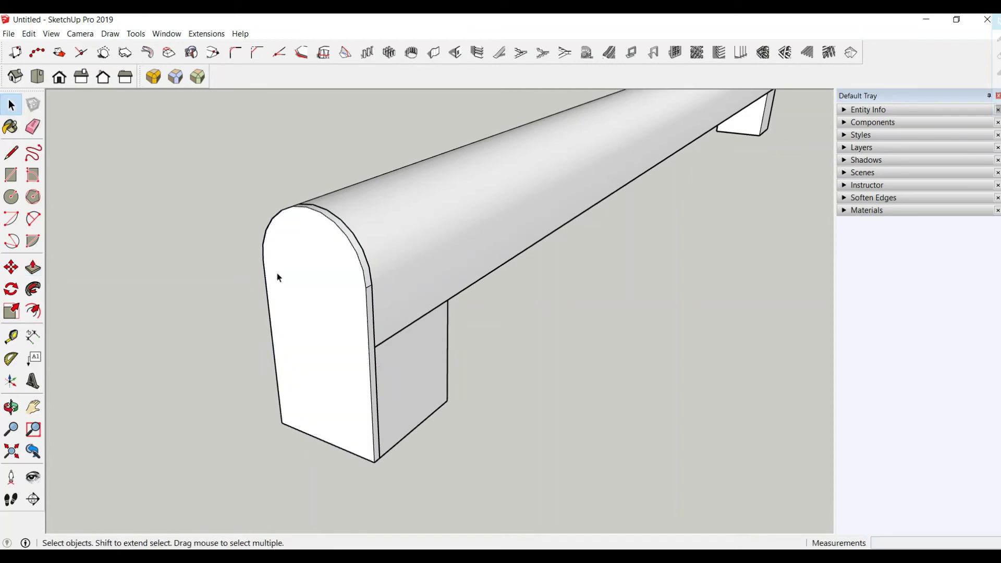
left_click(315, 286)
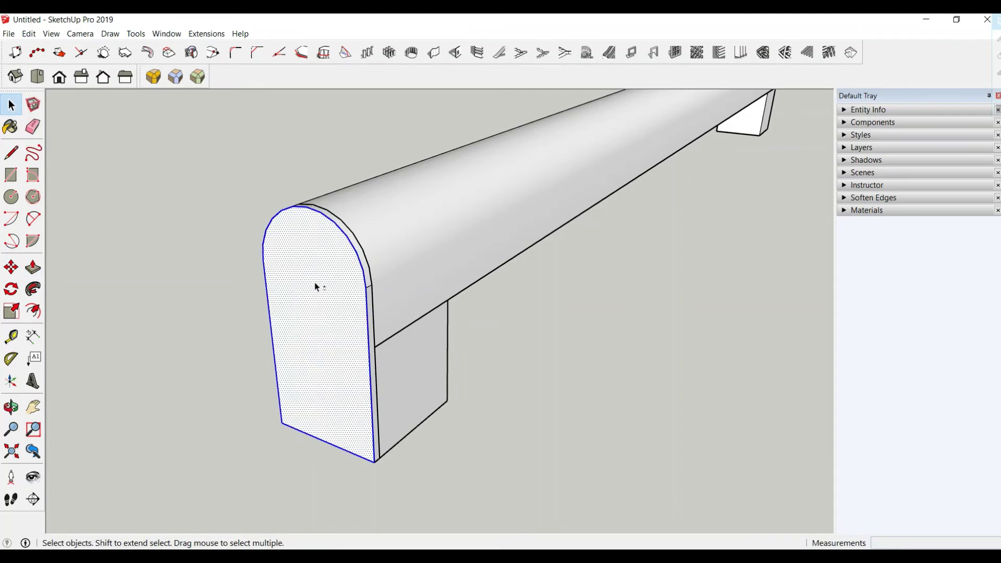
left_click(314, 283, "shift")
left_click(154, 76)
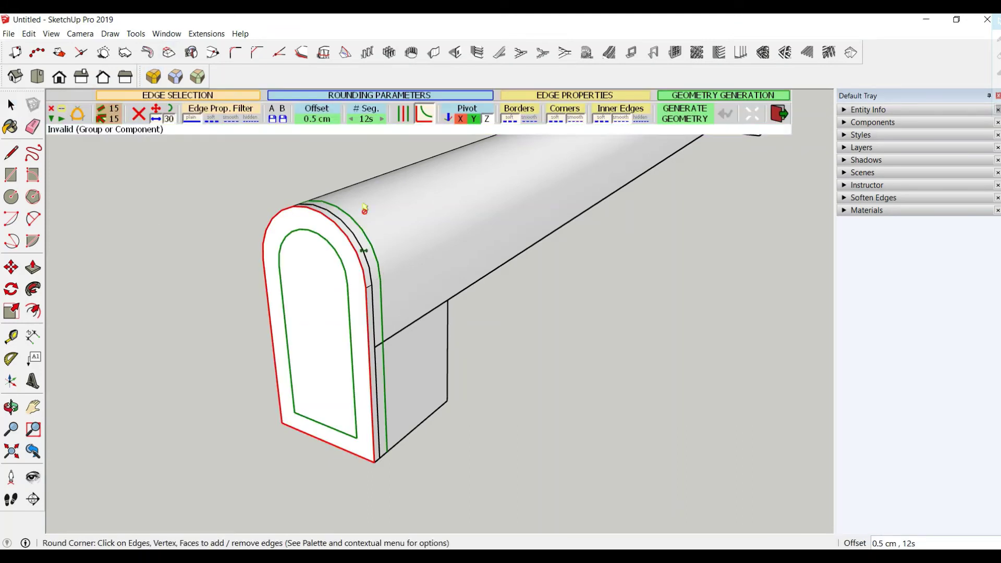
left_click(312, 121)
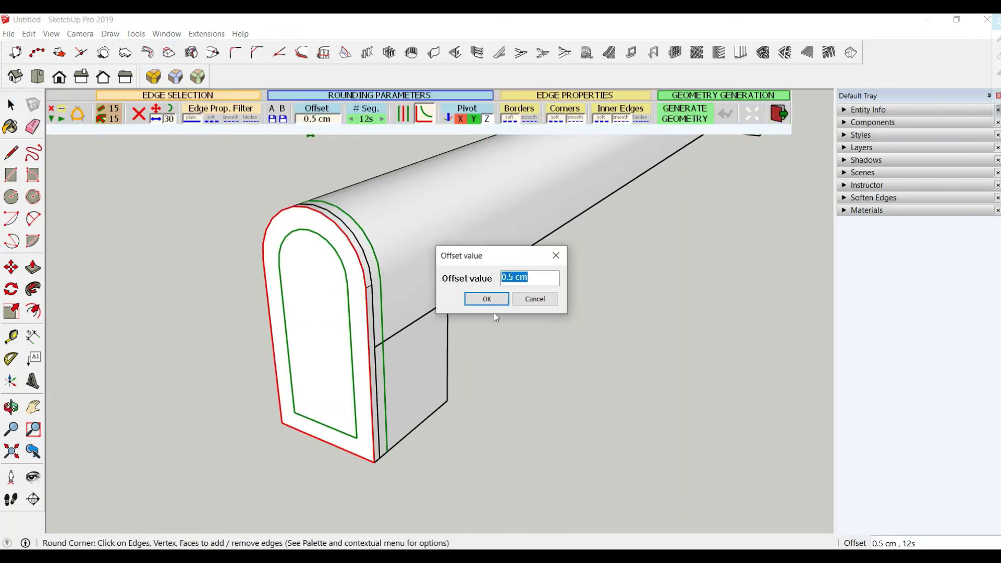
type("0.1")
key("Return")
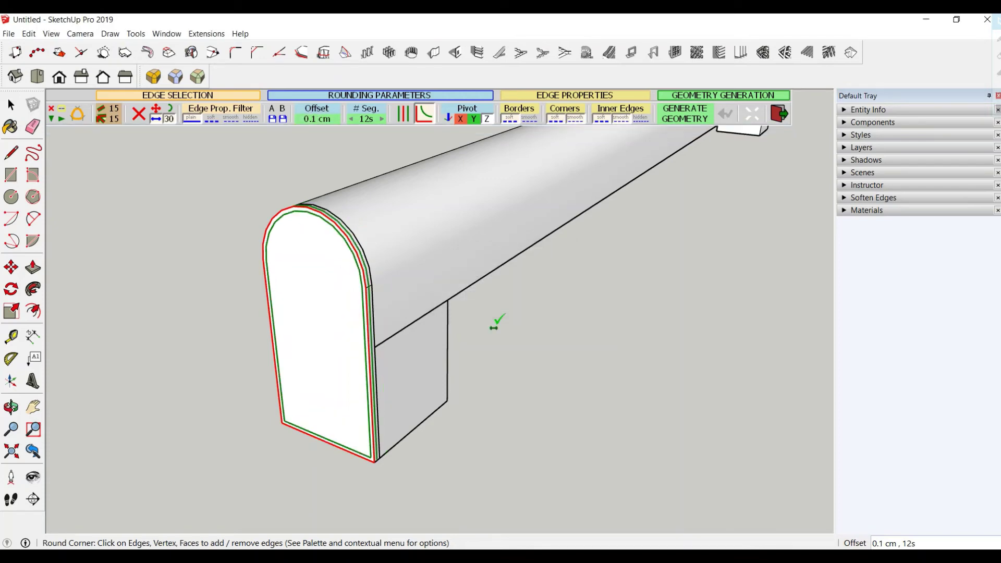
left_click(488, 316)
mouse_move(485, 316)
middle_mouse_down()
mouse_move(481, 297)
mouse_move(384, 319)
middle_mouse_up()
key("space")
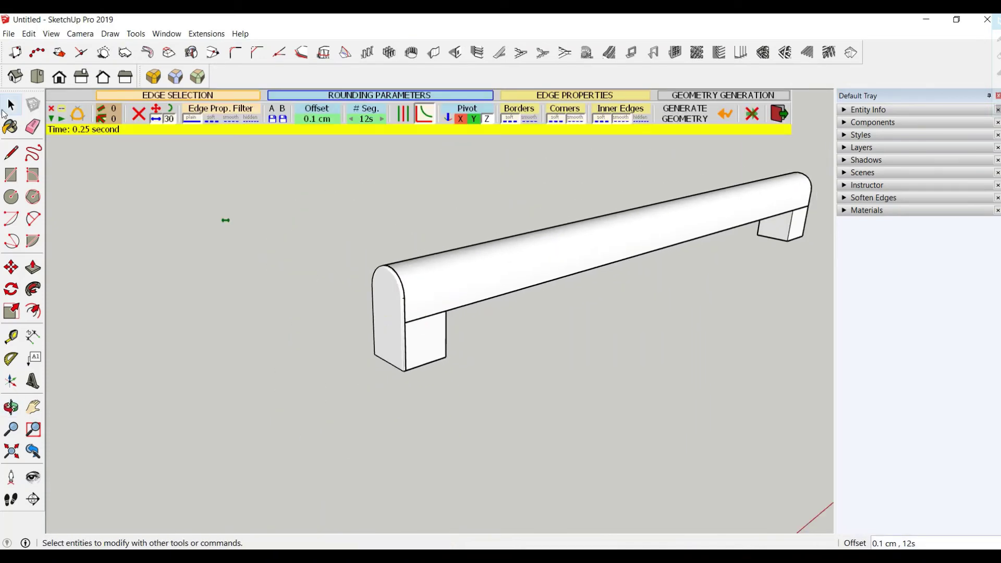
left_click(391, 293)
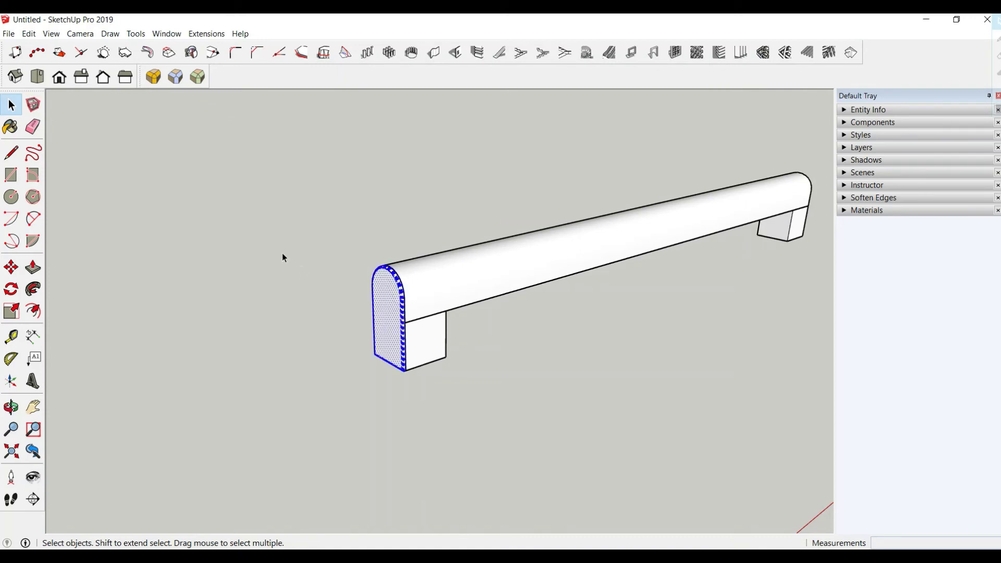
Group the rounded end cap, then choose Make Component for it (default Component#2).
scroll(320, 284, "down", 3)
right_click(327, 280)
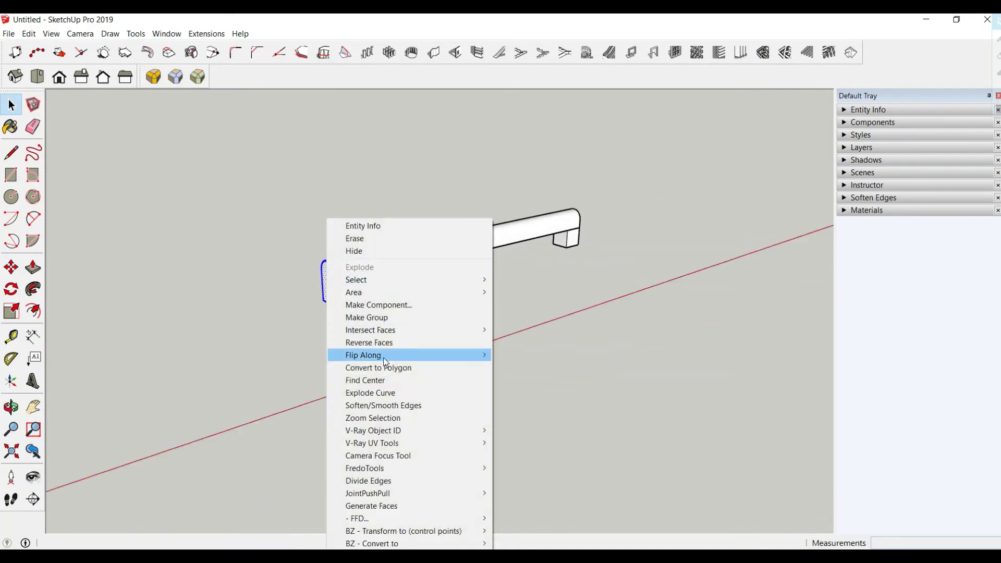
left_click(382, 318)
right_click(330, 295)
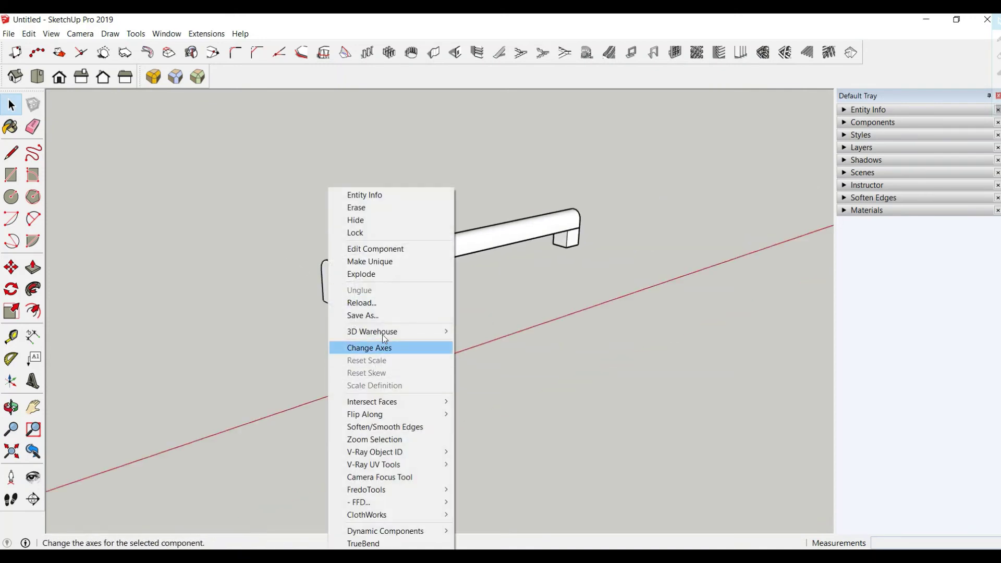
left_click(265, 286)
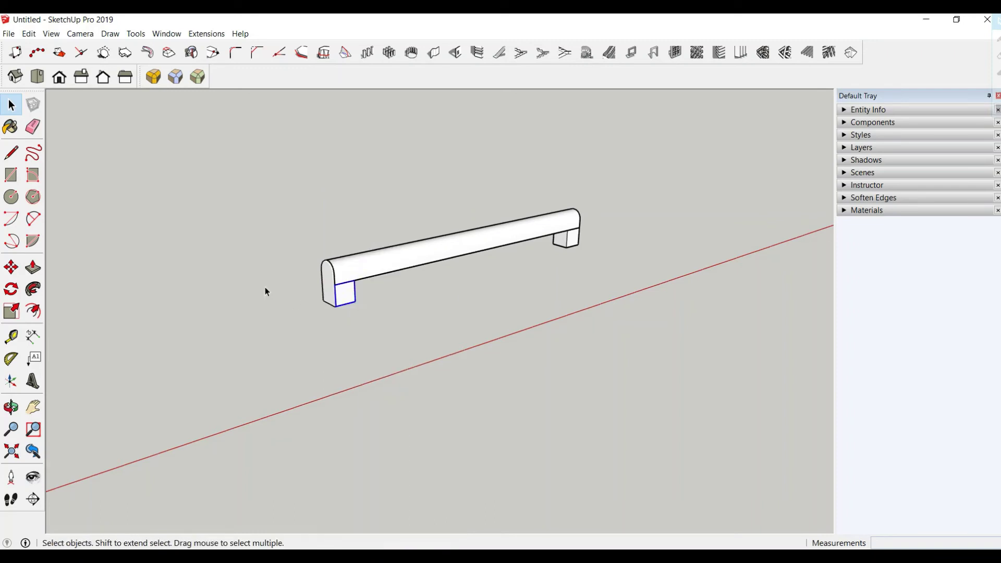
scroll(264, 287, "up", 3)
scroll(314, 257, "up", 3)
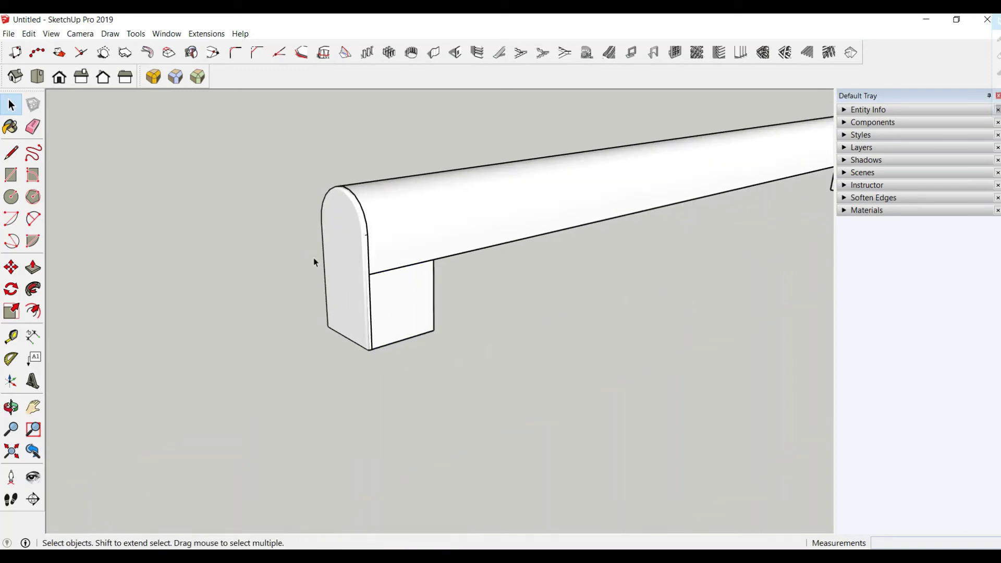
right_click(341, 251)
left_click(385, 325)
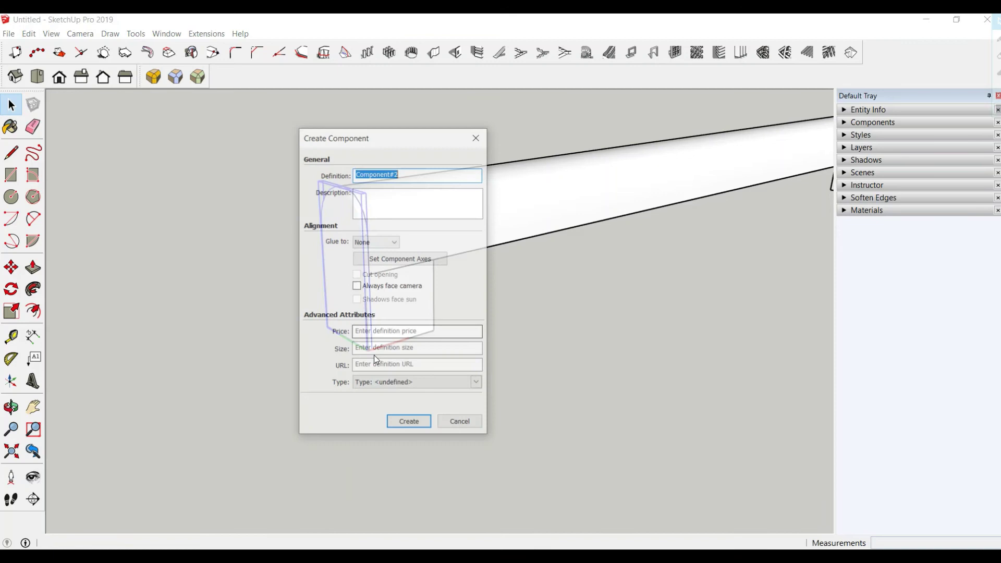
Create the end cap component, then start a Ctrl-copy with Move and cancel it.
left_click(411, 425)
mouse_move(412, 420)
middle_mouse_down()
mouse_move(386, 339)
mouse_move(325, 347)
mouse_move(374, 346)
middle_mouse_up()
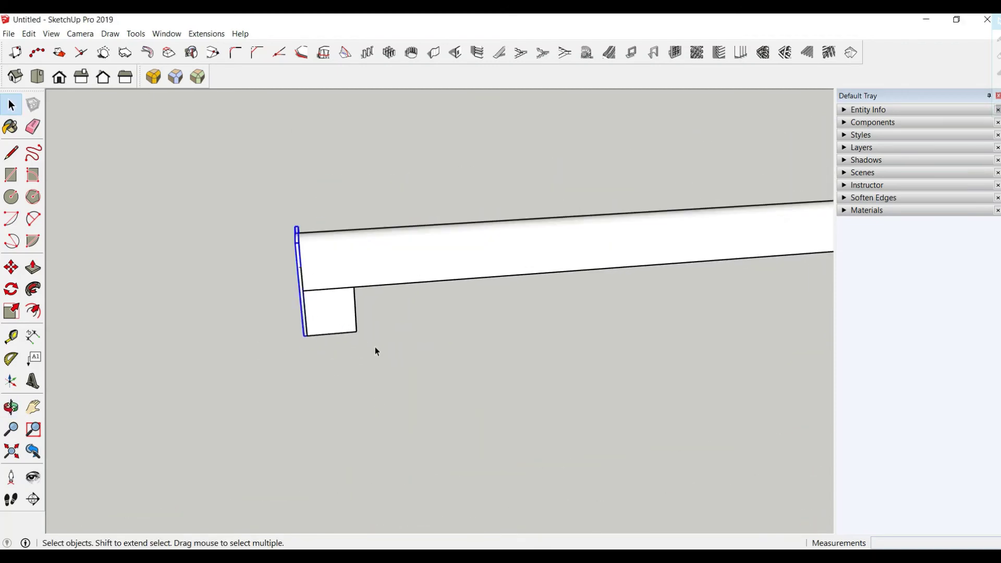
left_click(11, 267)
left_click(261, 386)
key("ctrl")
scroll(495, 375, "down", 2)
scroll(573, 373, "down", 2)
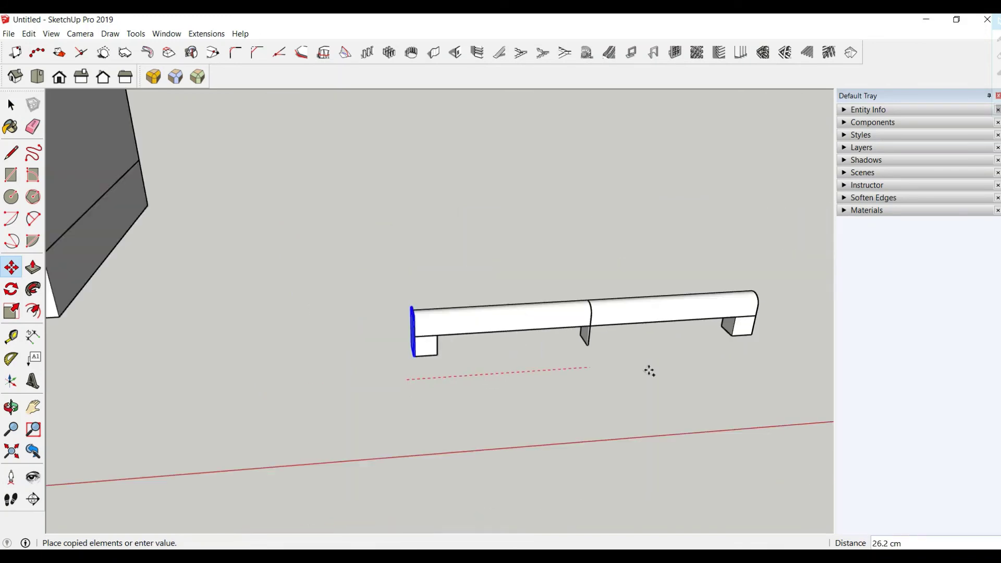
key("Escape")
scroll(784, 339, "up", 2)
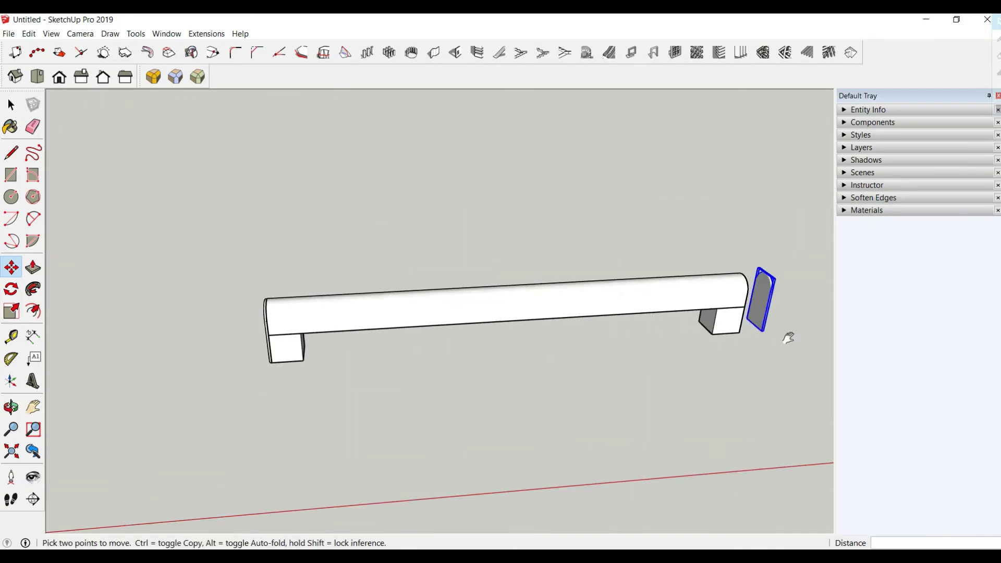
scroll(558, 407, "up", 2)
scroll(550, 359, "up", 2)
scroll(550, 359, "up", 2)
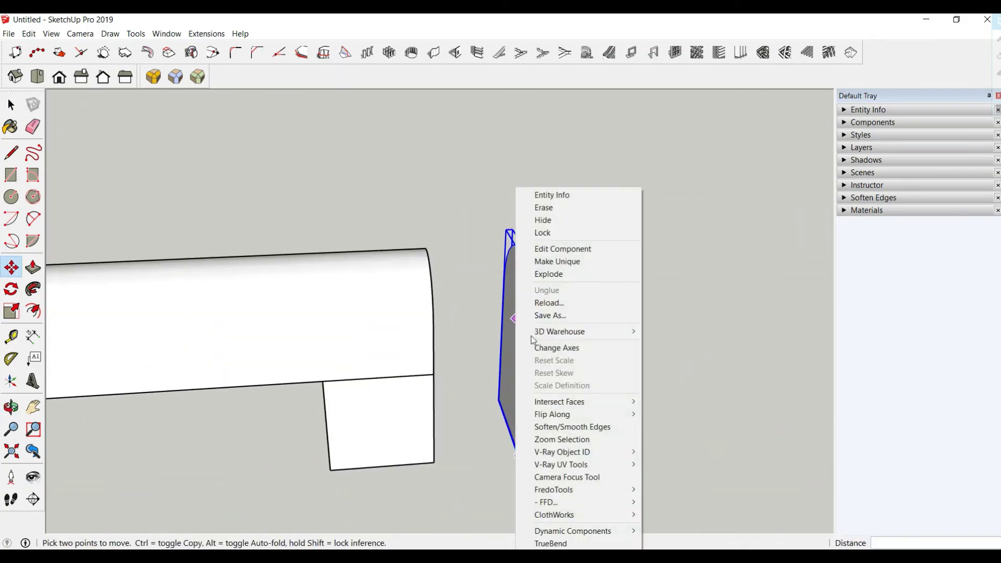
Flip the end cap along its Component's Red axis and move it flush against the bar's end.
right_click(514, 319)
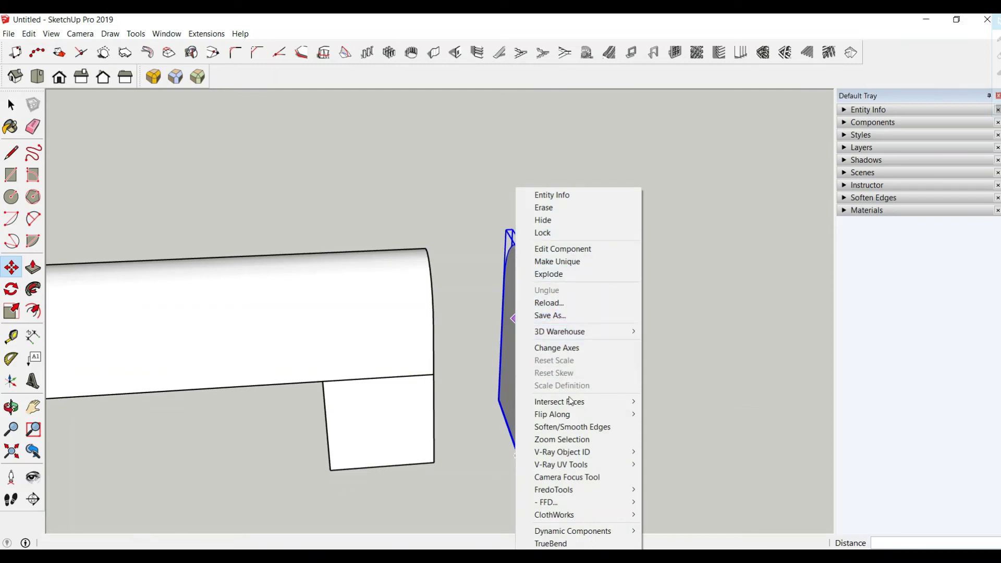
mouse_move(552, 413)
left_click(688, 414)
mouse_move(687, 414)
middle_mouse_down()
mouse_move(565, 400)
mouse_move(469, 371)
mouse_move(483, 475)
middle_mouse_up()
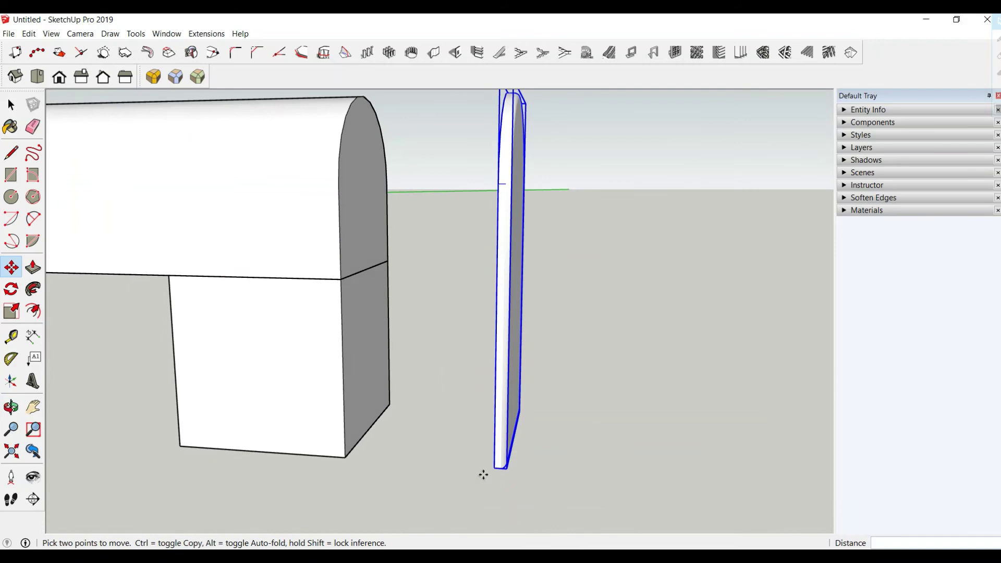
left_click(497, 504)
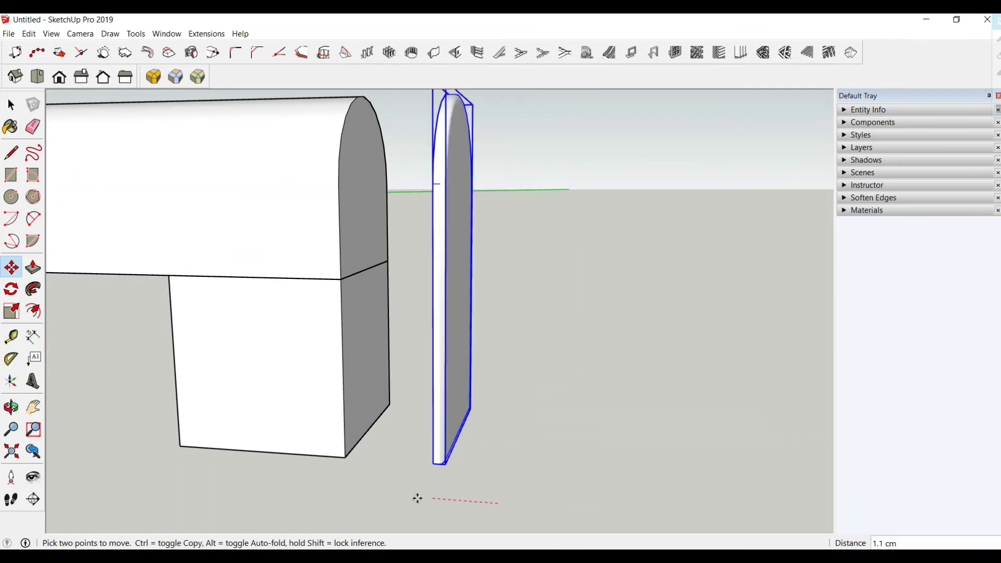
left_click(336, 485)
scroll(344, 454, "up", 2)
scroll(338, 480, "up", 2)
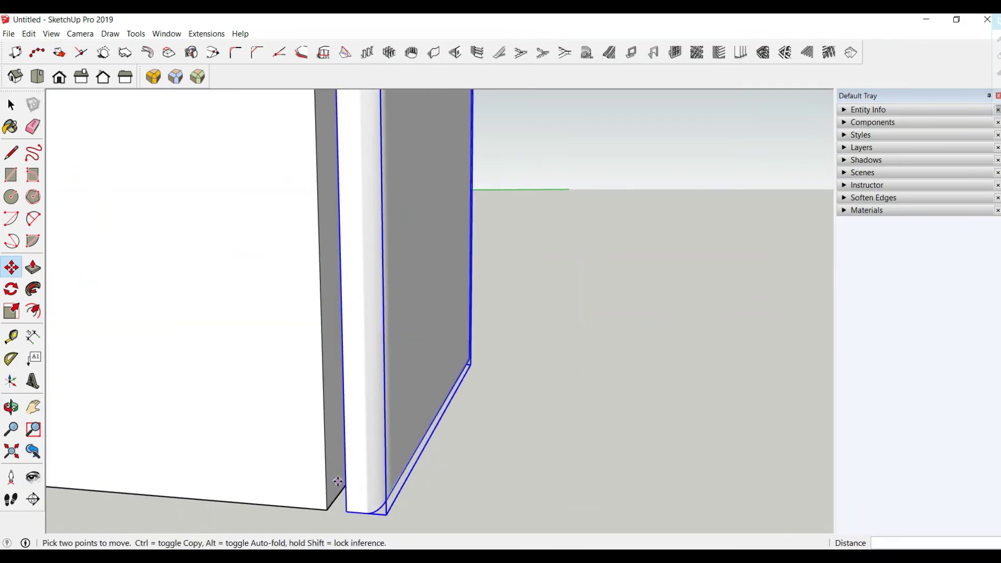
scroll(343, 509, "down", 2)
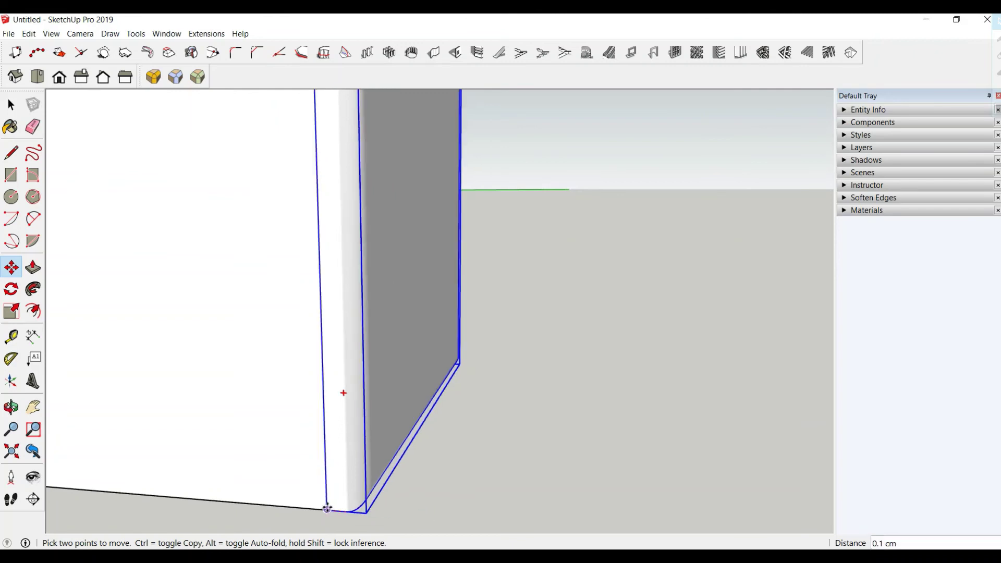
scroll(438, 441, "down", 2)
mouse_move(438, 440)
middle_mouse_down()
mouse_move(599, 393)
mouse_move(700, 337)
mouse_move(565, 453)
middle_mouse_up()
Window-select the bar, legs and both end caps and group them as one handle.
scroll(700, 337, "down", 3)
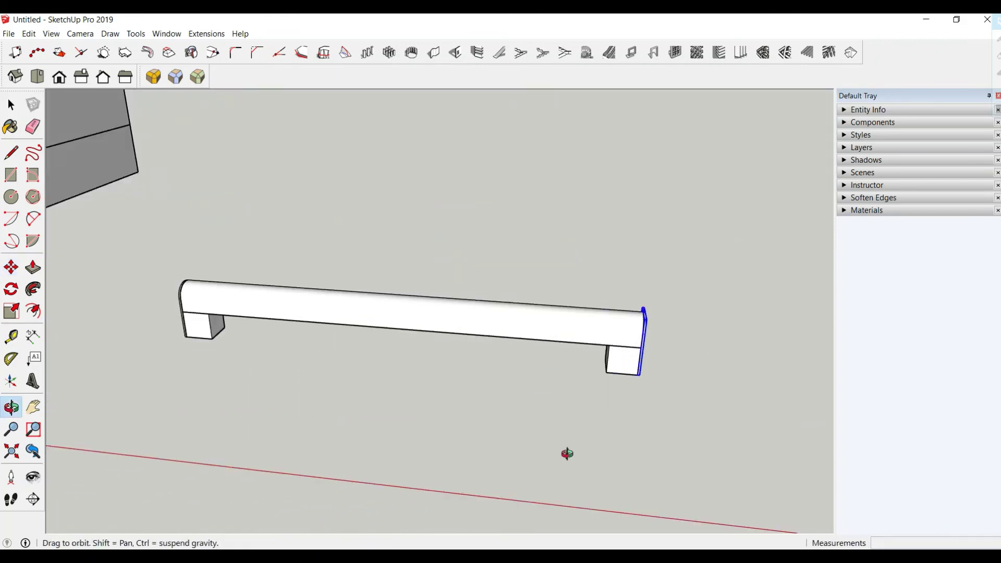
scroll(444, 437, "down", 2)
mouse_move(445, 437)
middle_mouse_down()
mouse_move(540, 323)
mouse_move(355, 343)
middle_mouse_up()
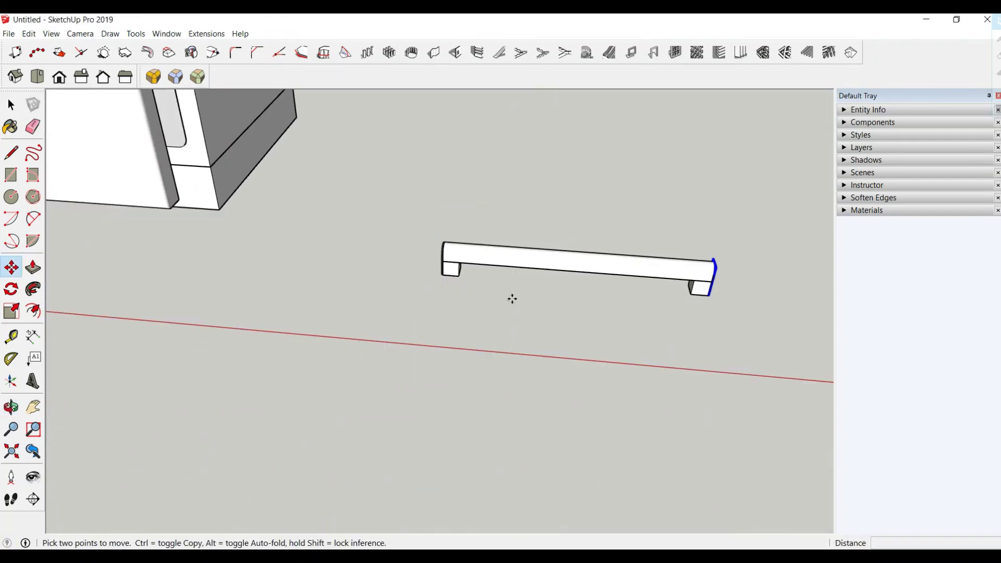
left_click(11, 104)
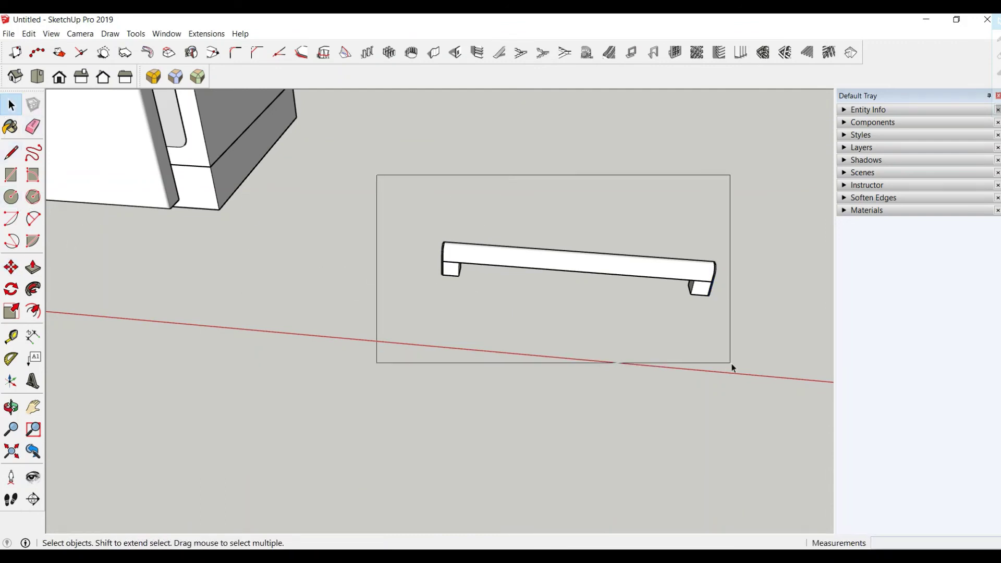
left_click_drag(377, 176, 758, 358)
right_click(592, 256)
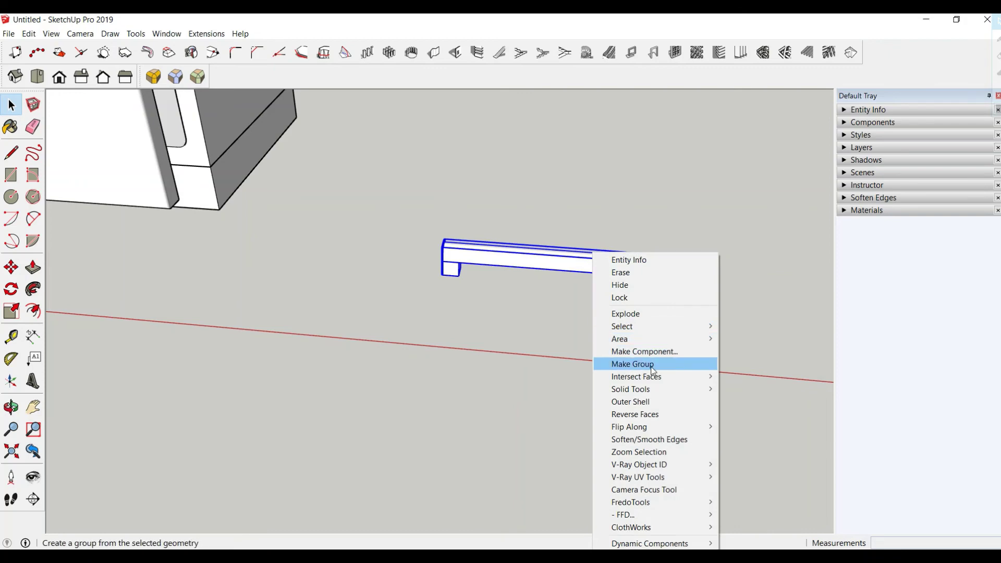
left_click(632, 364)
middle_click_drag(369, 264, 385, 266)
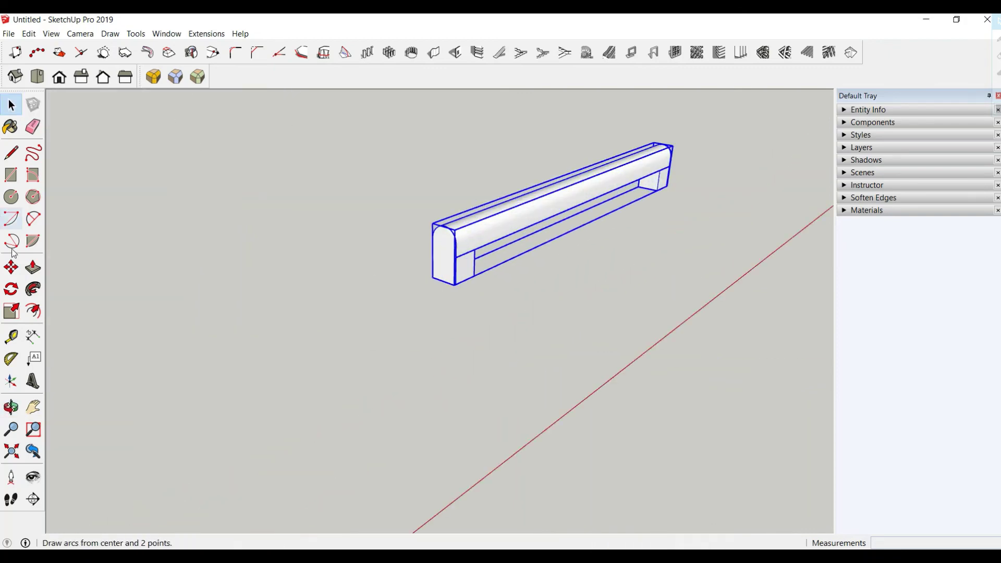
Turn the handle group about its long axis using the Move tool's rotation grip.
left_click(19, 269)
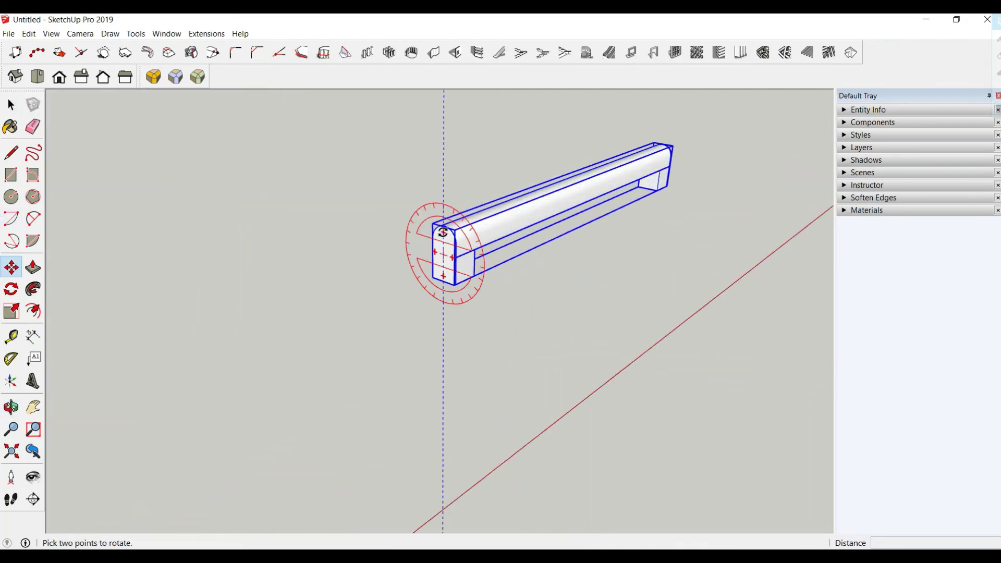
left_click(443, 277)
left_click(485, 265)
scroll(485, 266, "down", 3)
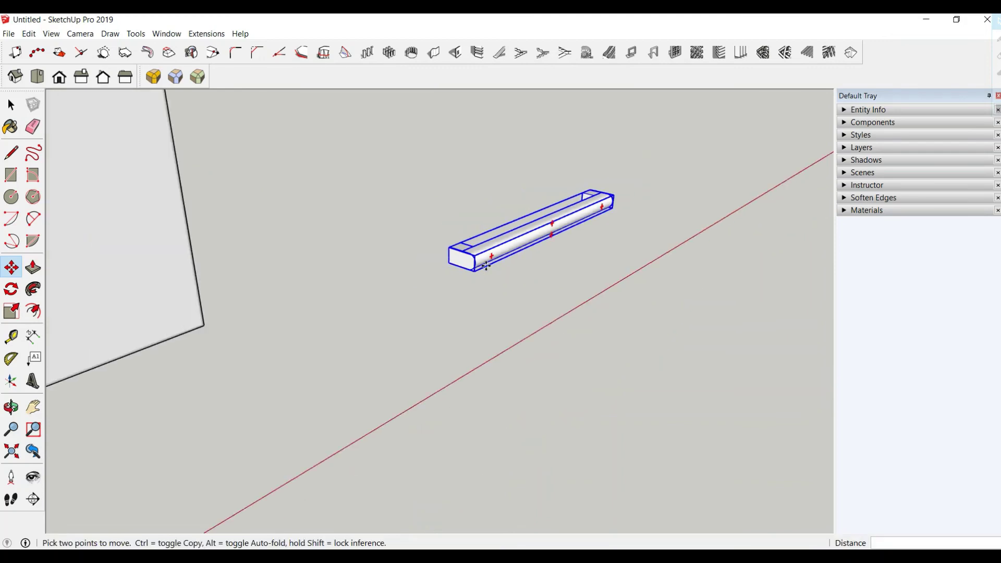
scroll(485, 266, "down", 3)
mouse_move(484, 266)
middle_mouse_down()
mouse_move(424, 302)
mouse_move(534, 289)
middle_mouse_up()
Bring the handle over to the front of the cabinet base.
left_click(534, 288)
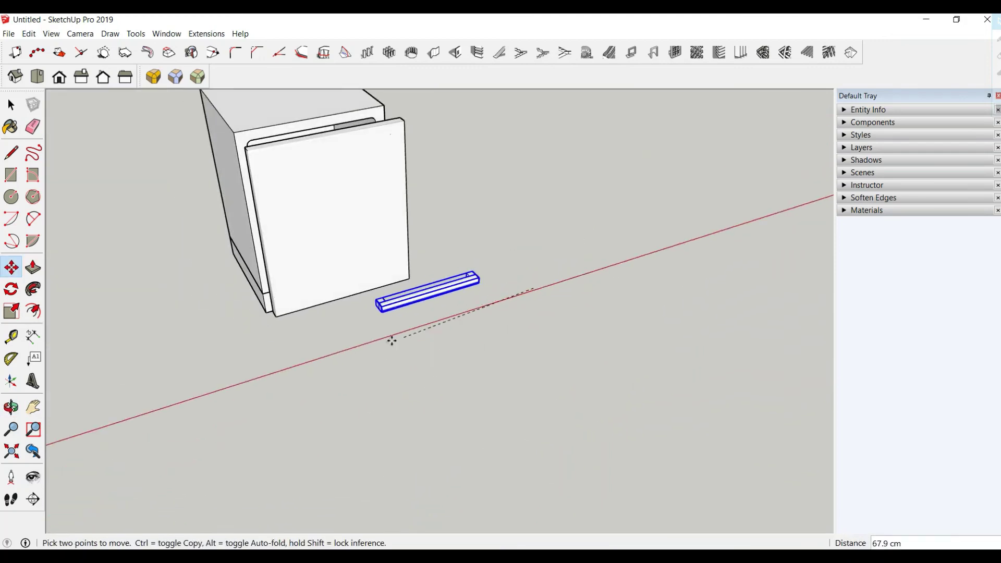
left_click(339, 352)
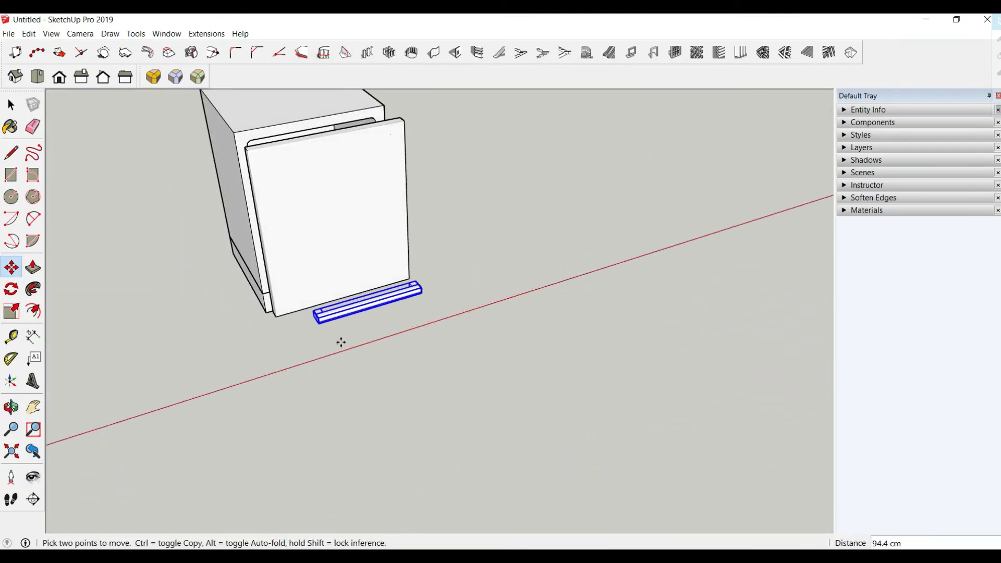
left_click(389, 327)
left_click(356, 311)
middle_click_drag(356, 312, 292, 195)
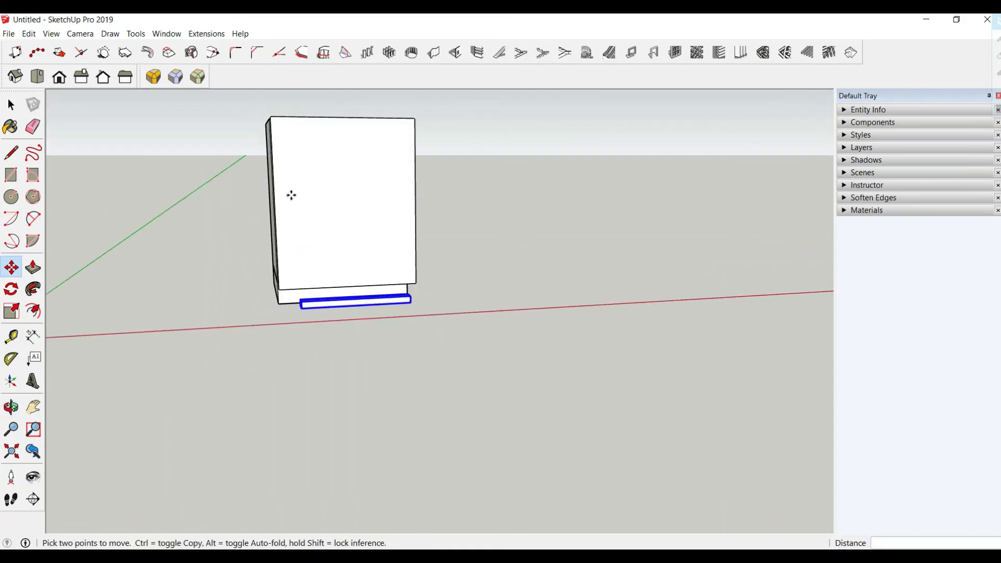
Lift the handle onto the door front near its top edge.
left_click(339, 248)
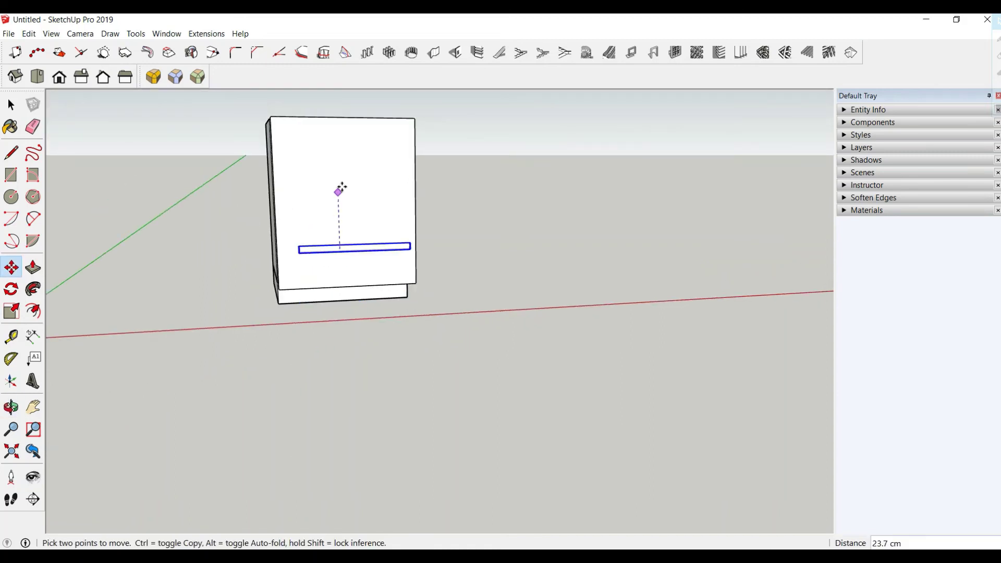
left_click(336, 129)
left_click(352, 271)
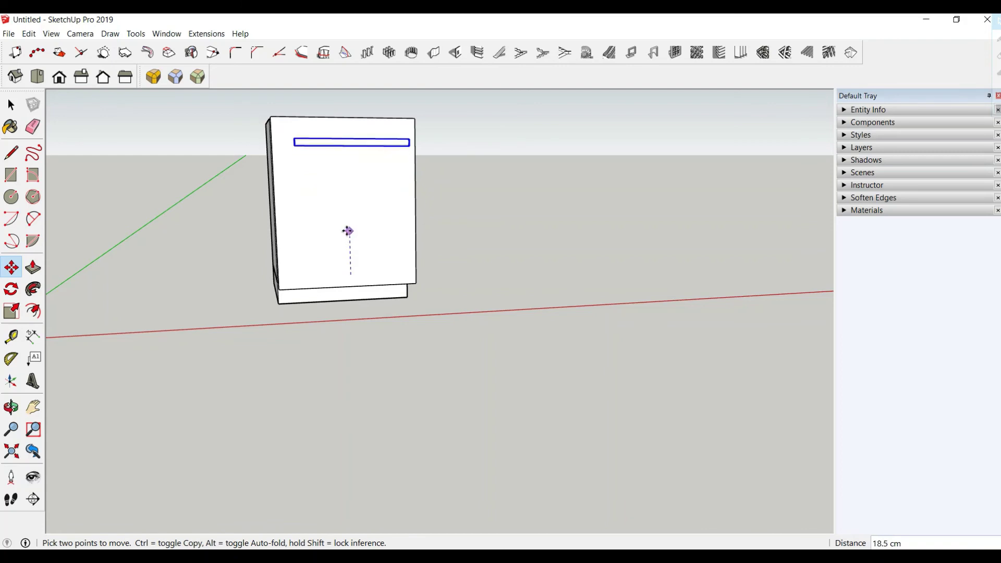
left_click(346, 230)
mouse_move(346, 230)
middle_mouse_down()
mouse_move(290, 286)
mouse_move(351, 259)
mouse_move(299, 215)
mouse_move(351, 215)
mouse_move(312, 152)
middle_mouse_up()
scroll(328, 194, "up", 3)
middle_click_drag(328, 194, 326, 218)
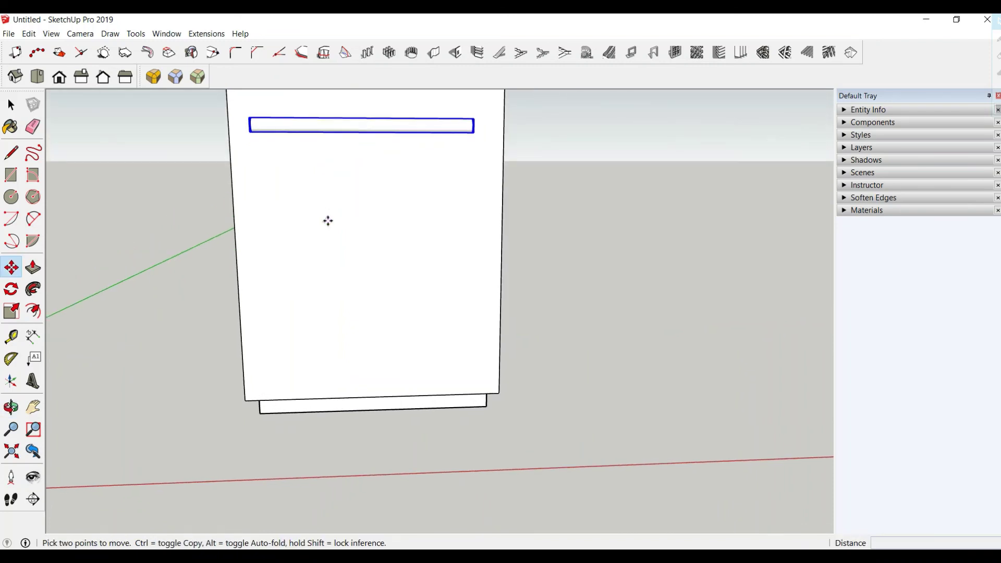
Shift the handle sideways to centre it across the door.
left_click(328, 221)
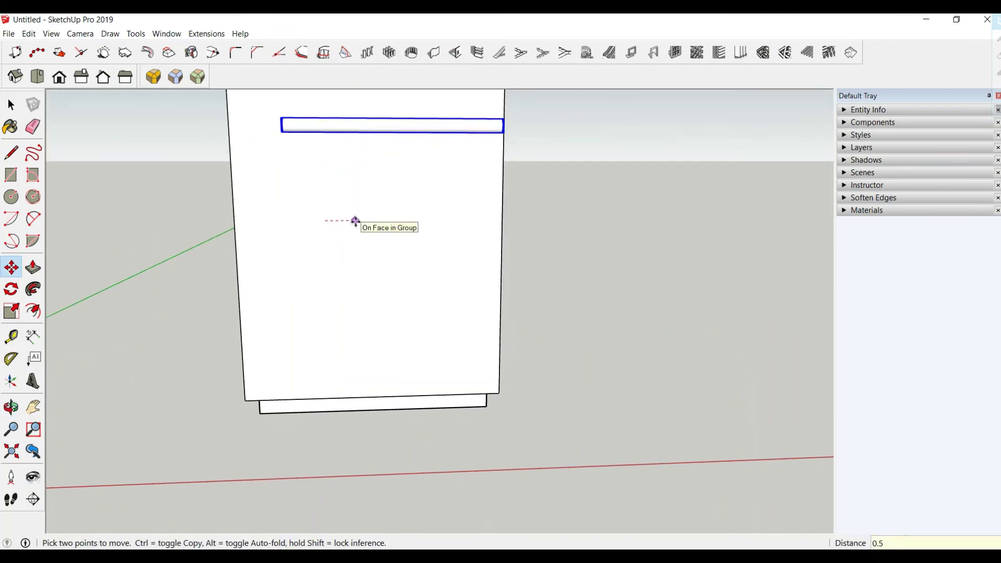
mouse_move(355, 221)
middle_mouse_down()
mouse_move(337, 242)
mouse_move(526, 279)
middle_mouse_up()
scroll(321, 206, "down", 3)
middle_click_drag(388, 311, 197, 134)
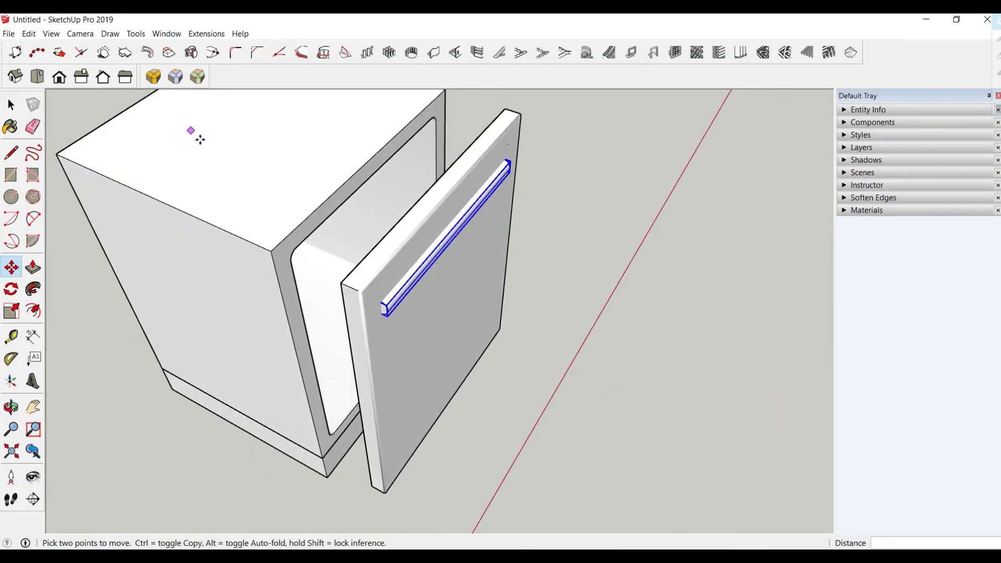
Nudge the handle about 0.5 cm so it sits flush against the door front.
scroll(367, 303, "up", 2)
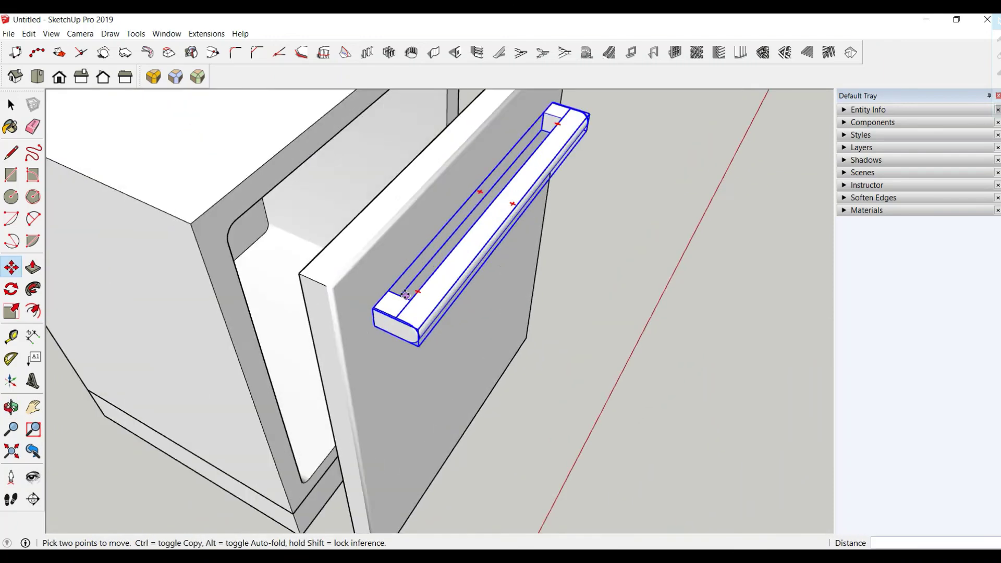
scroll(366, 303, "up", 3)
scroll(366, 304, "up", 3)
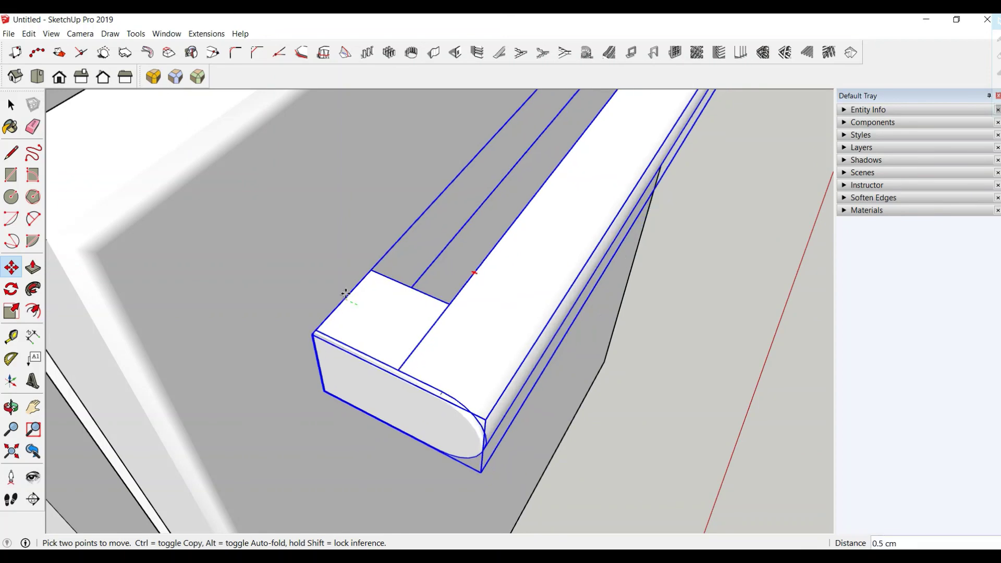
left_click(332, 289)
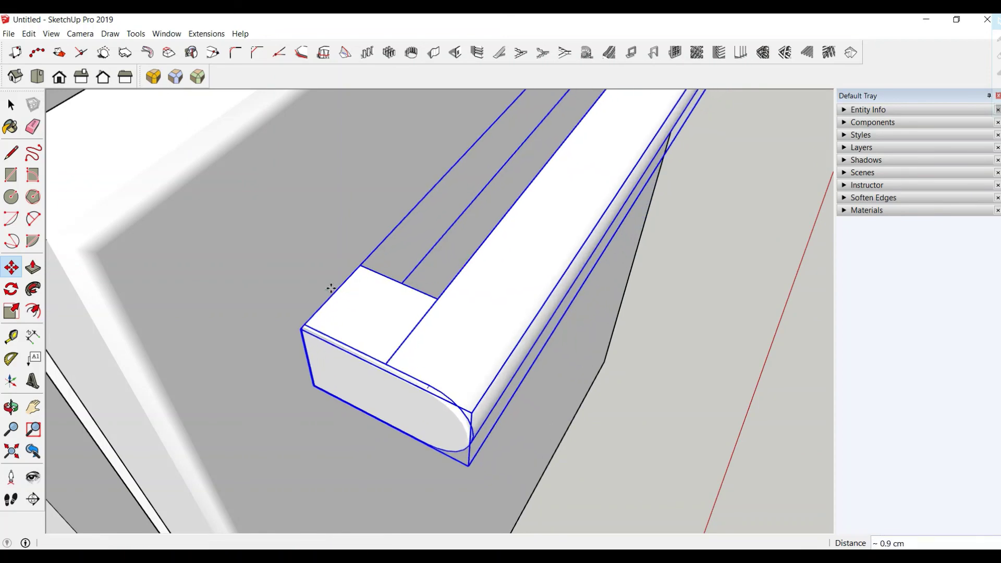
scroll(334, 281, "down", 3)
scroll(365, 266, "down", 2)
mouse_move(411, 263)
middle_mouse_down()
mouse_move(313, 208)
mouse_move(402, 157)
mouse_move(312, 444)
mouse_move(641, 399)
middle_mouse_up()
key("space")
Group the door together with its handle.
left_click(586, 376)
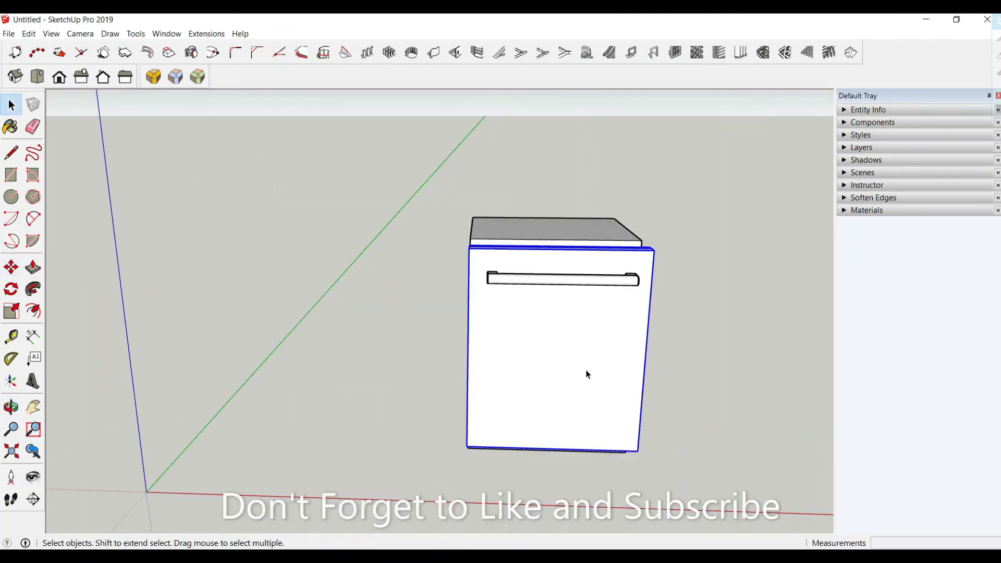
right_click(552, 286)
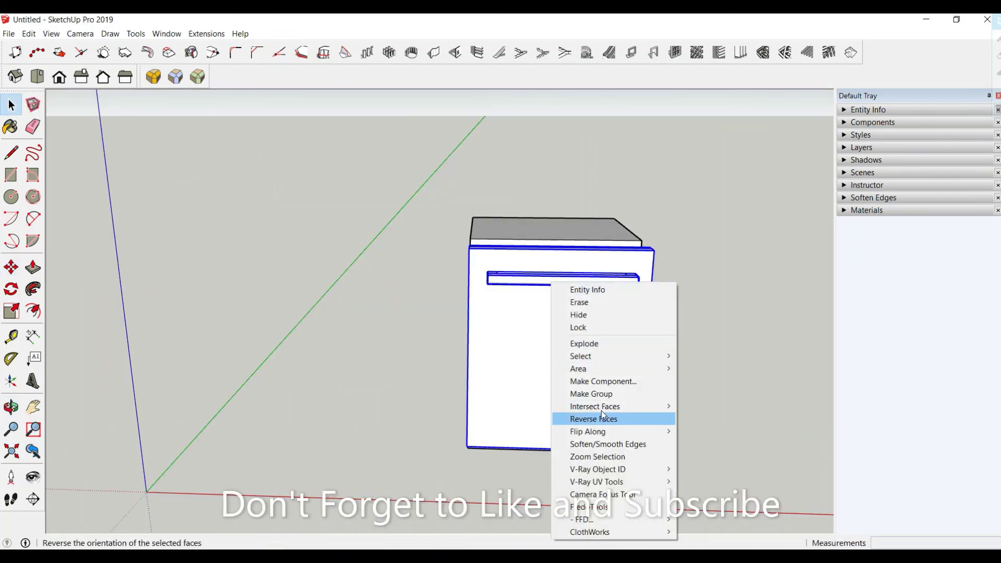
left_click(583, 395)
mouse_move(584, 395)
middle_mouse_down()
mouse_move(763, 484)
mouse_move(599, 261)
middle_mouse_up()
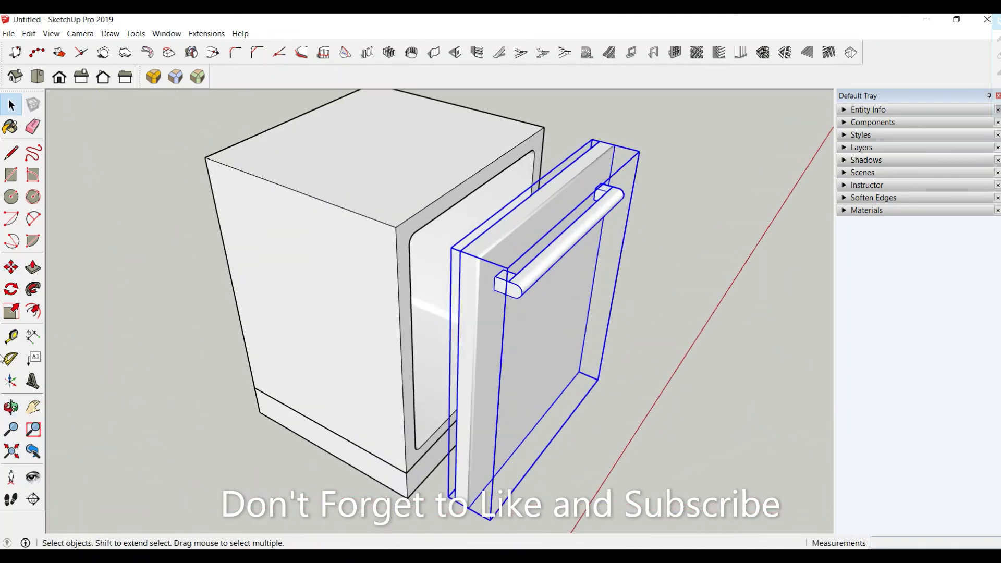
Move the door group so its corner snaps onto the cabinet's front edge.
left_click(10, 265)
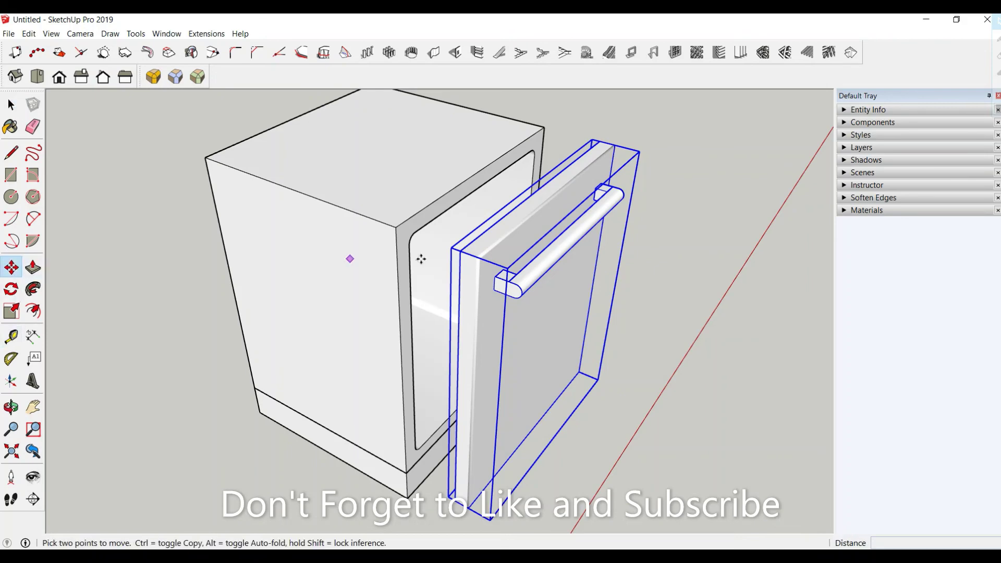
left_click(460, 252)
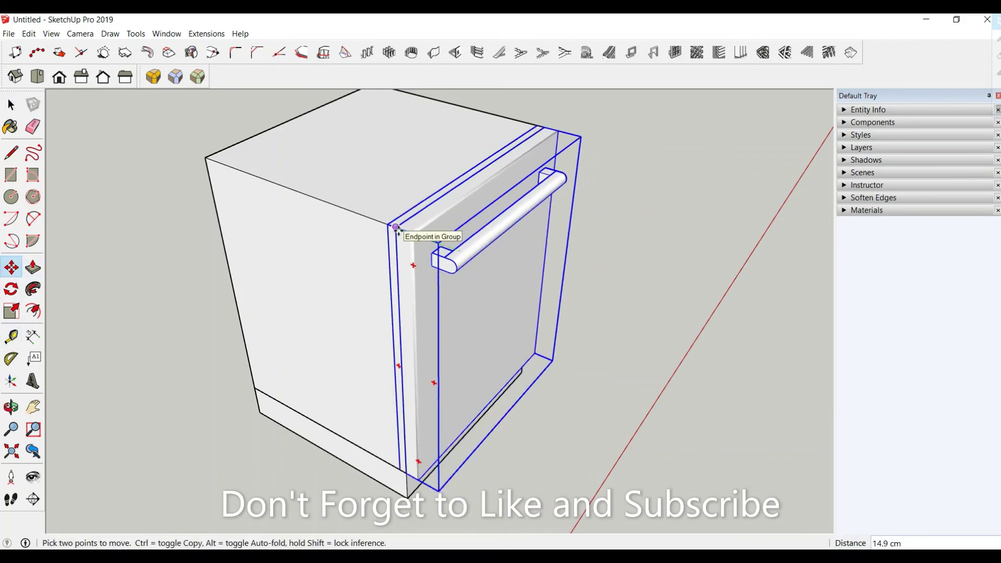
left_click(395, 227)
middle_click_drag(461, 284, 268, 216)
key("space")
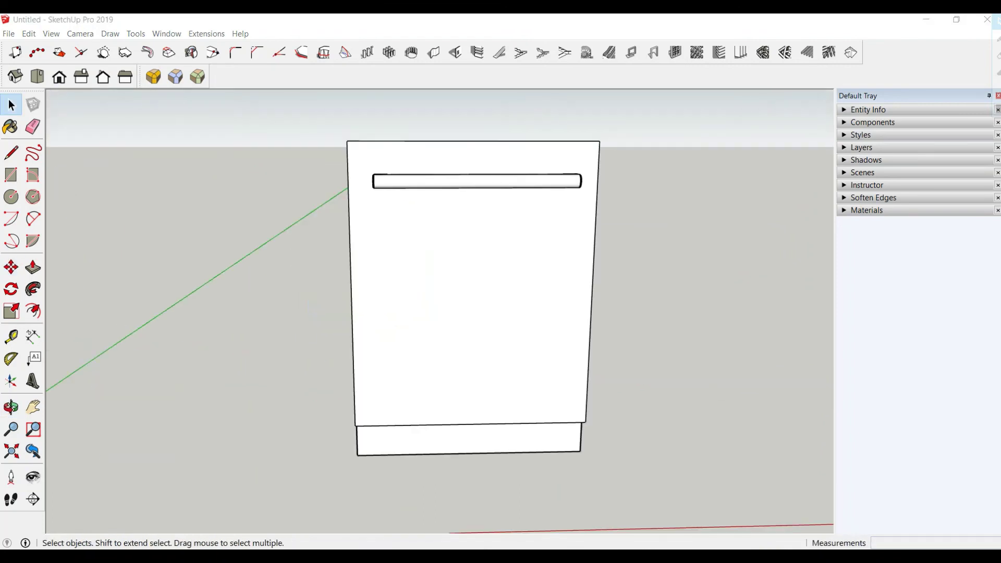
middle_click_drag(343, 392, 351, 385)
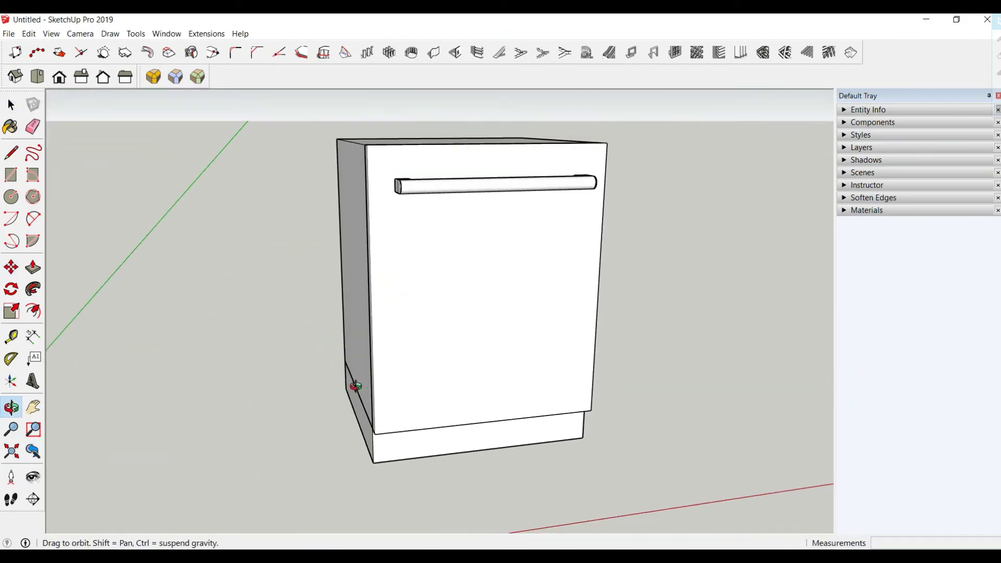
Paint the door, handle and cabinet body Metallic_Paint_Silver.
left_click(863, 211)
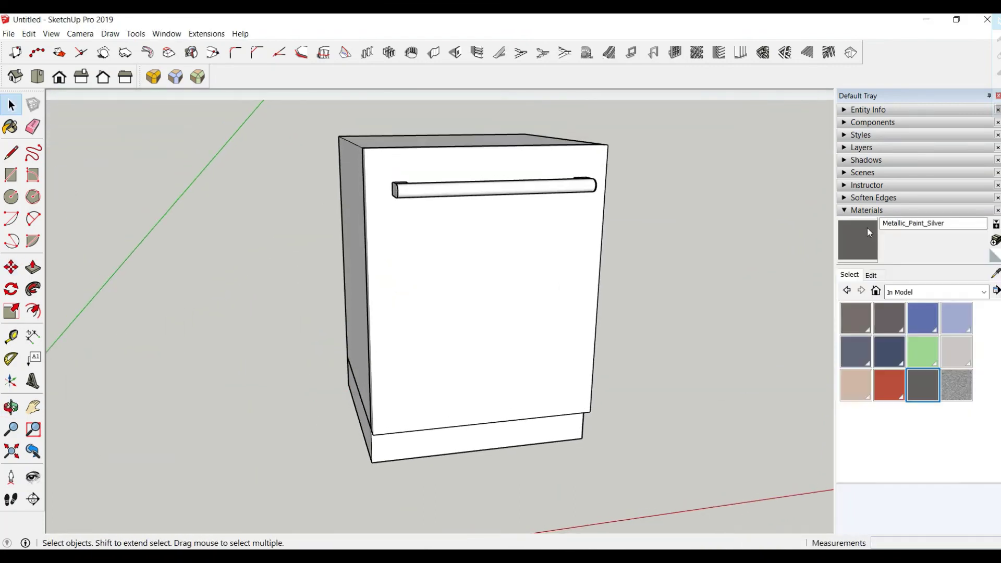
left_click(922, 388)
left_click(423, 273)
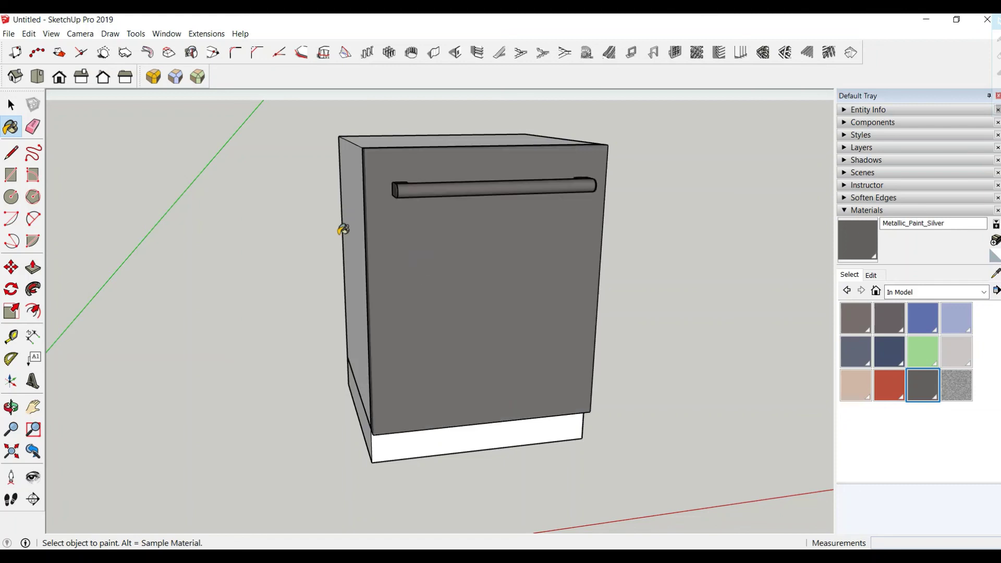
left_click(360, 227)
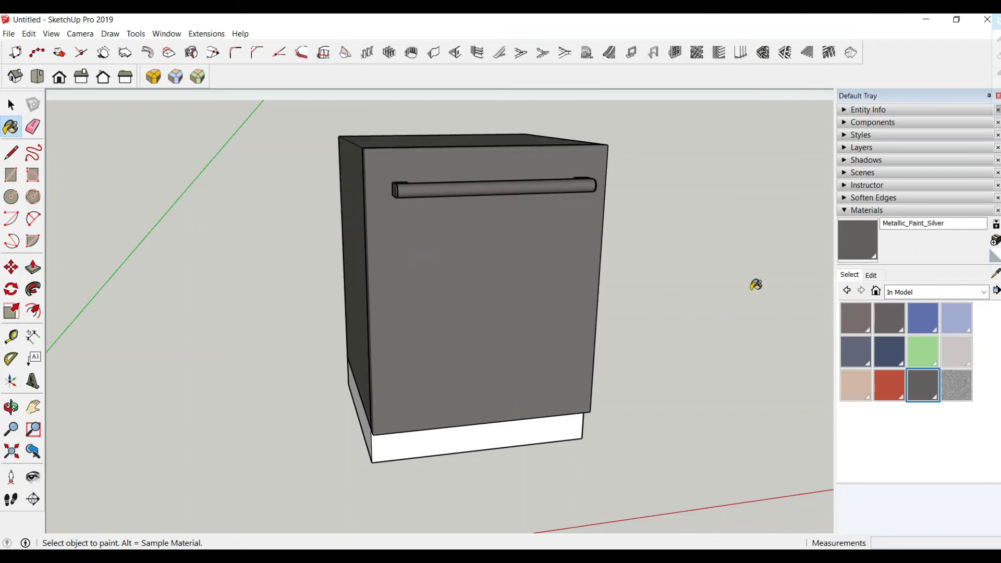
Paint the base with Plastic_Leather_A02_Gray_10cm.
left_click(962, 385)
left_click(442, 445)
mouse_move(581, 408)
middle_mouse_down()
mouse_move(456, 351)
mouse_move(499, 389)
middle_mouse_up()
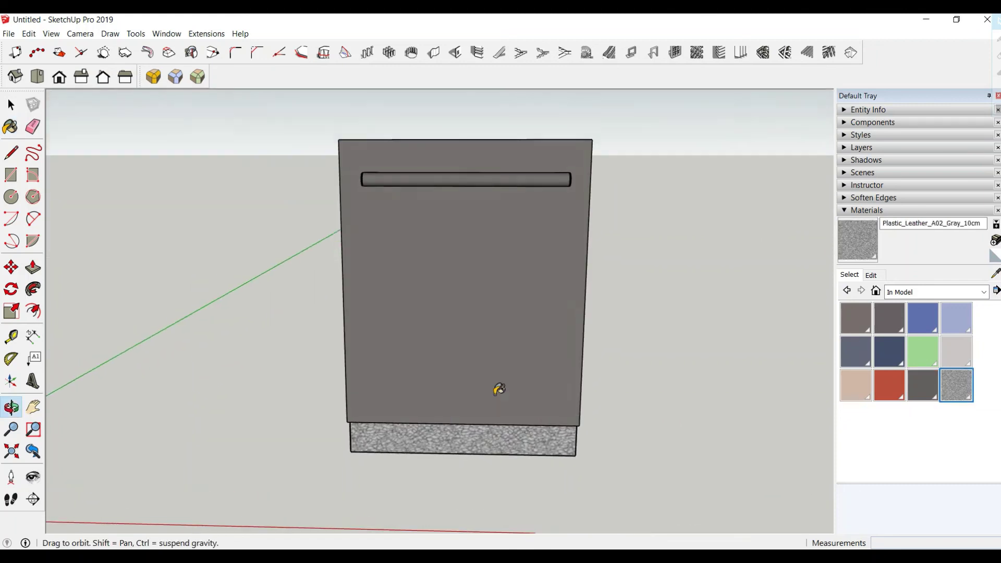